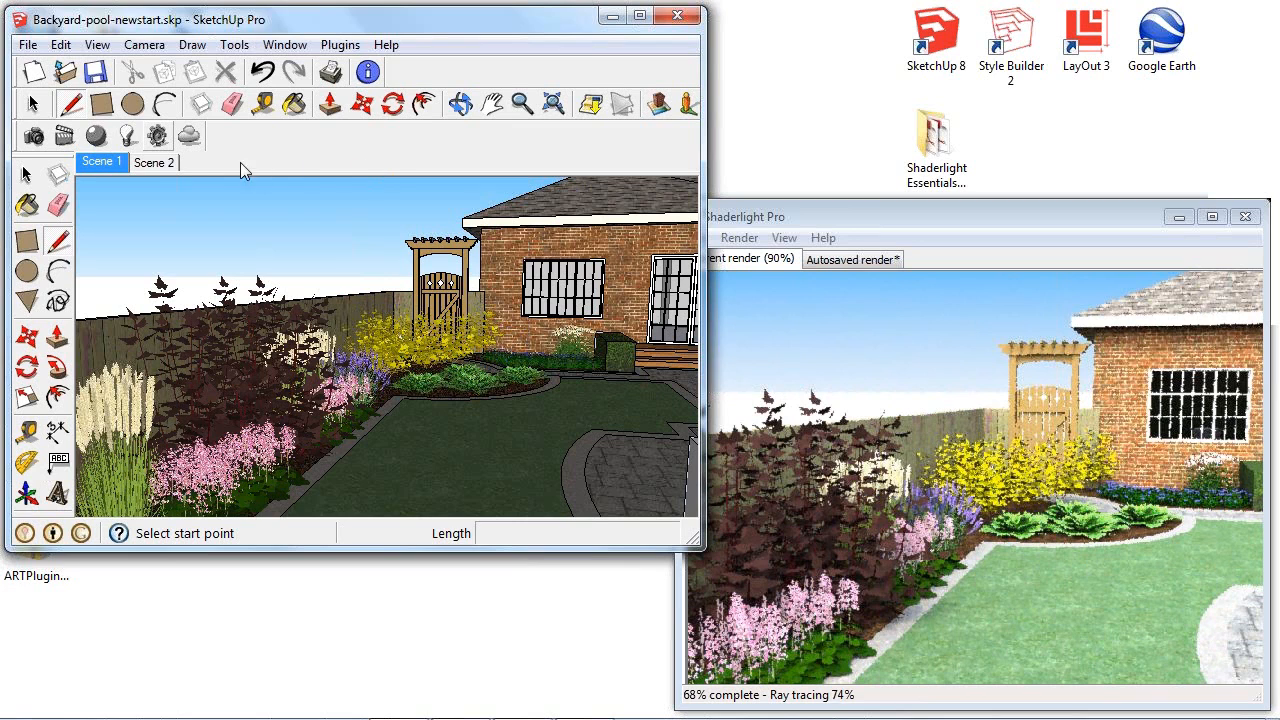
- Bring the Shaderlight render window forward, shift it slightly, and open the Shaderlight render settings
click(854, 213)
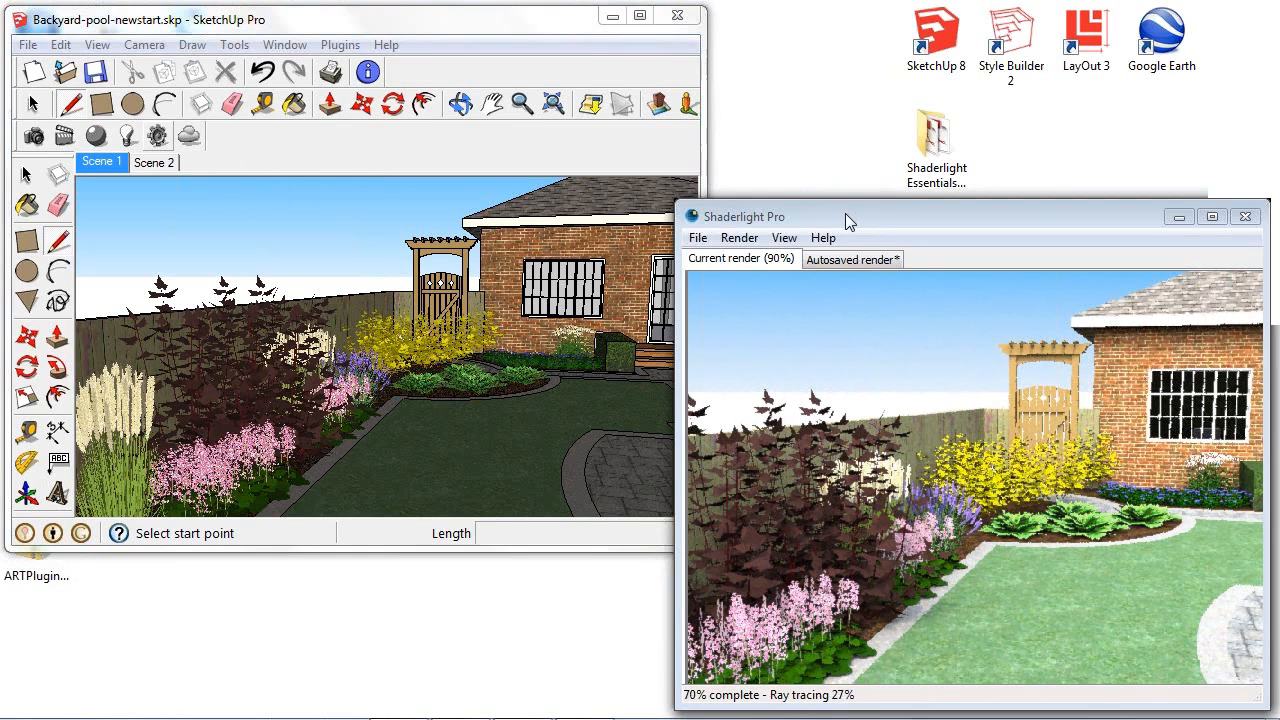
drag(831, 214, 819, 211)
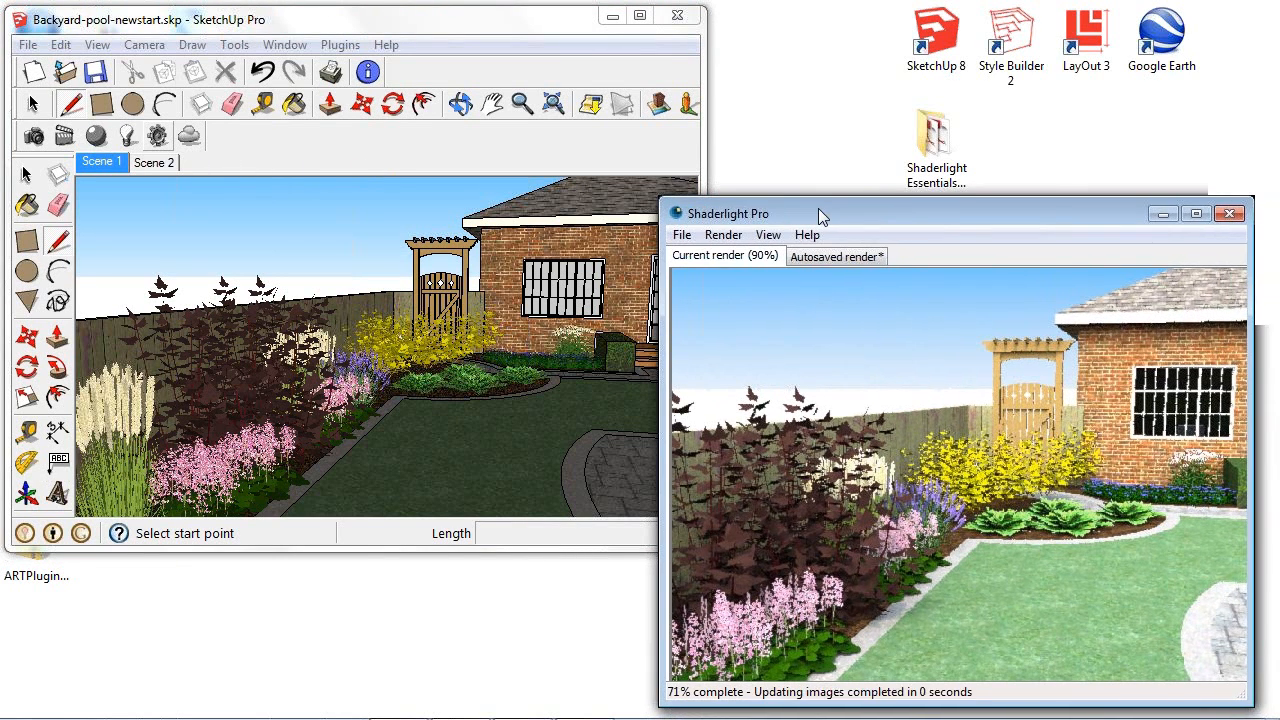
click(768, 236)
click(822, 354)
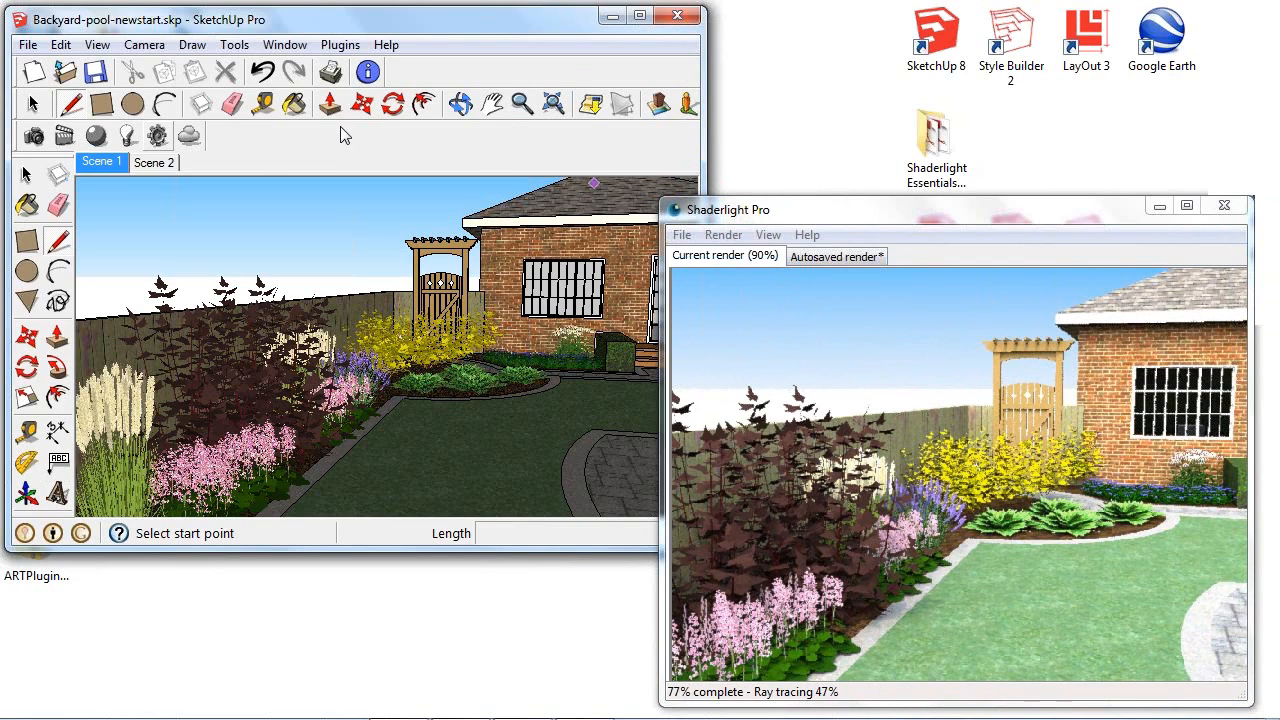
click(160, 138)
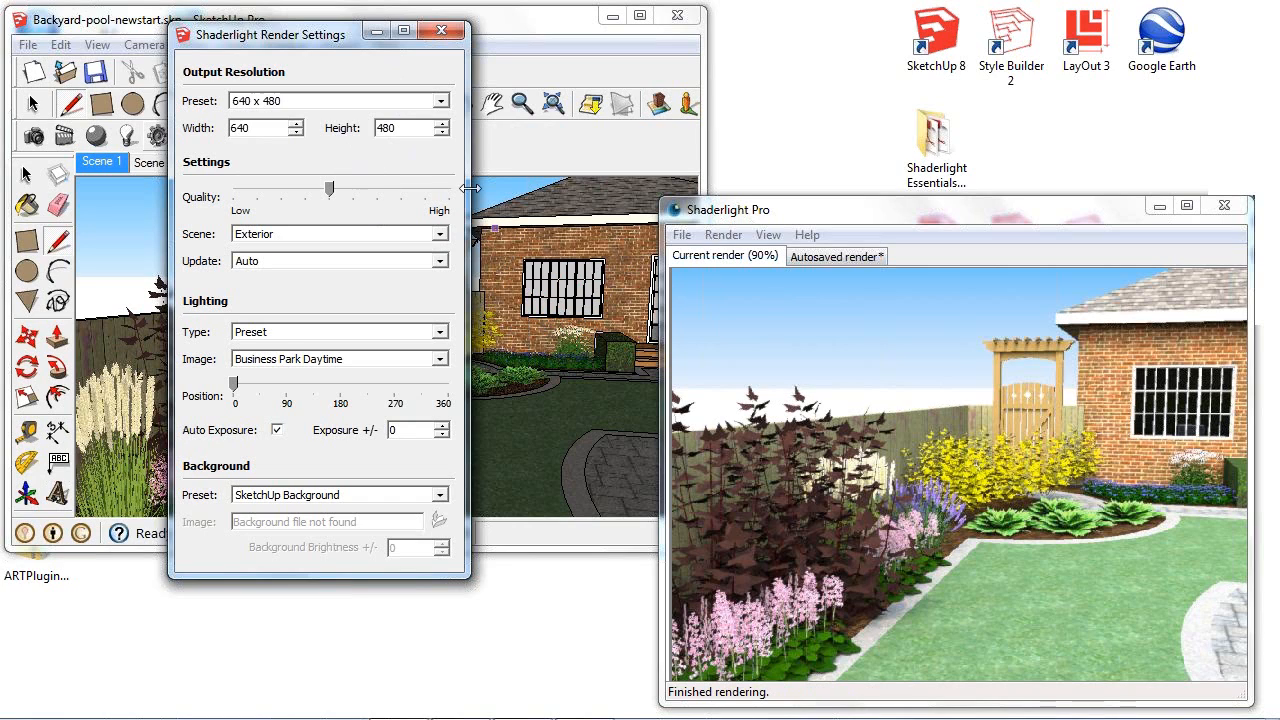
- Orbit the garden model to refresh the render and review the available output resolution presets
middle_drag(582, 294, 480, 285)
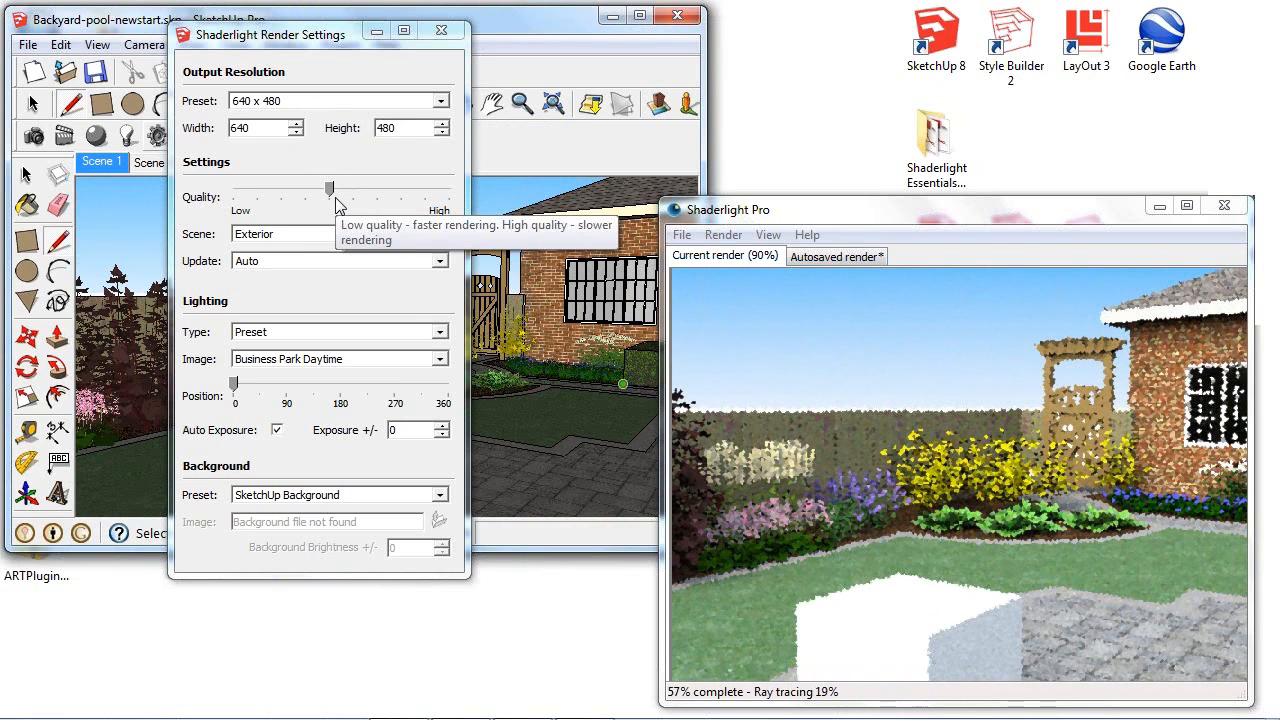
click(360, 102)
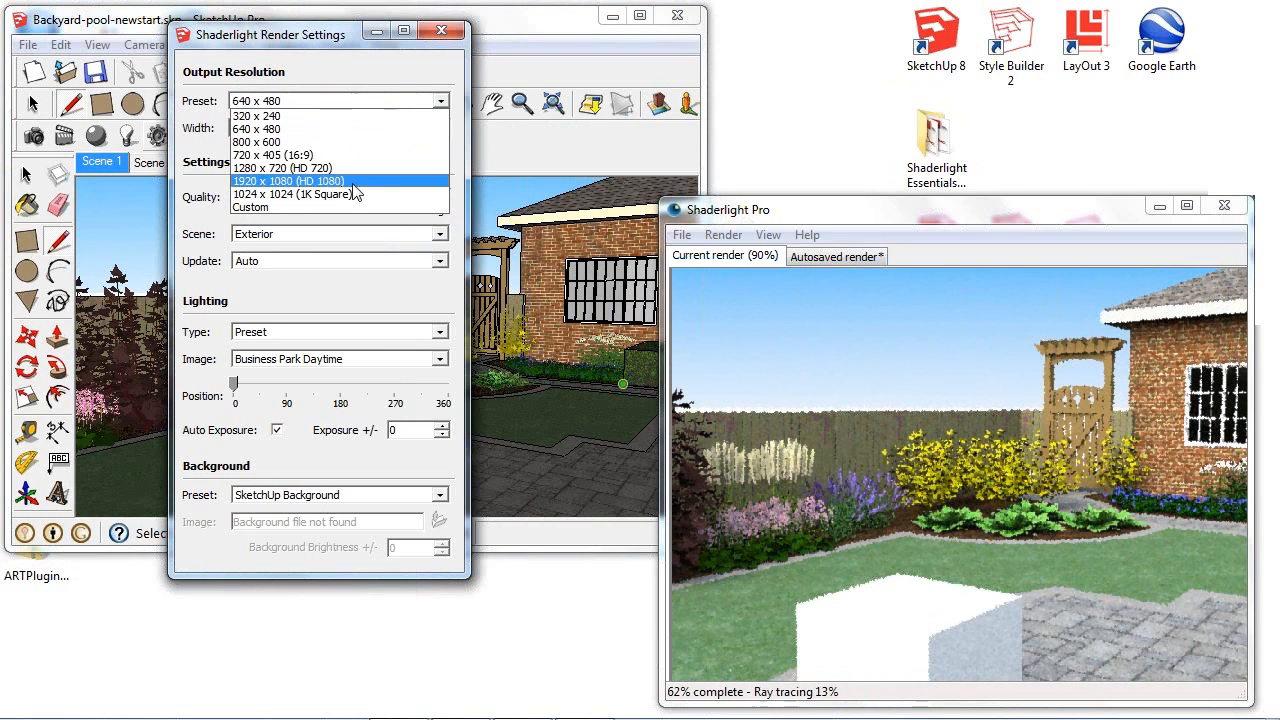
click(364, 104)
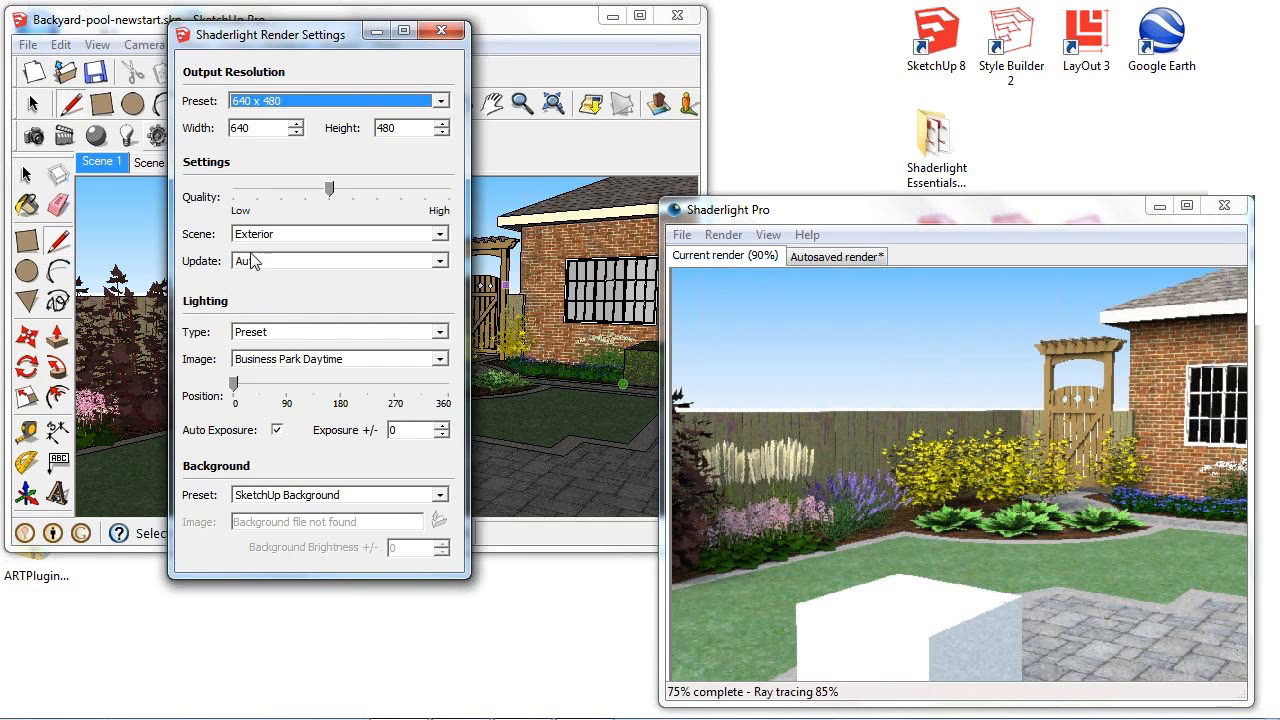
- Set the render lighting type to SketchUp Sunlight and recall the Scene 1 view
click(343, 331)
click(320, 350)
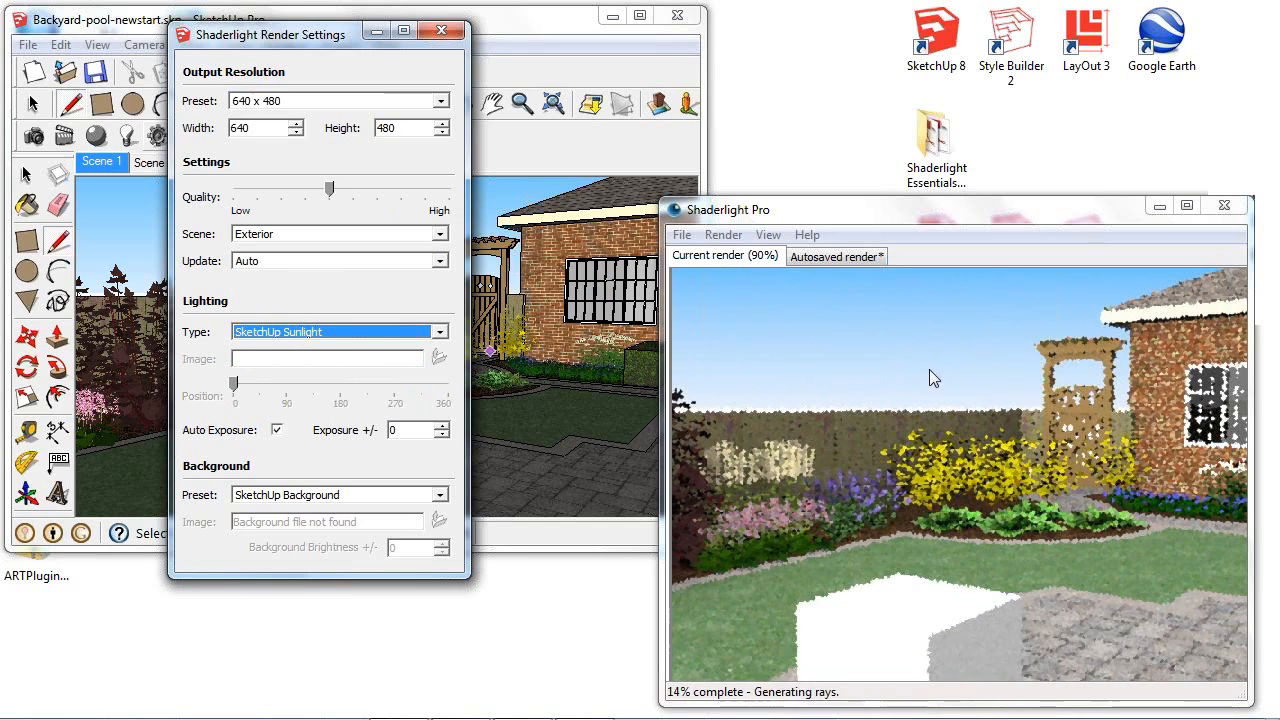
click(101, 163)
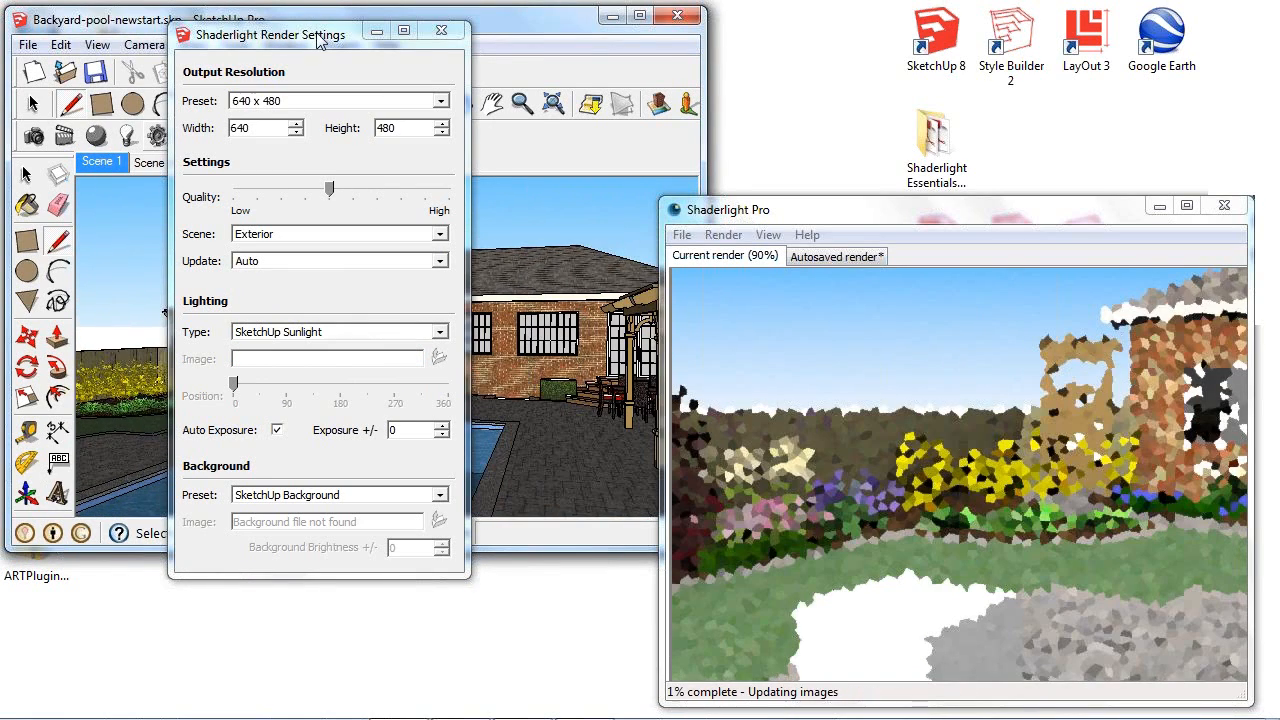
- Open the shadow settings beside the render settings and turn on shadow display
mouse_move(318, 38)
mouse_down()
mouse_move(293, 150)
mouse_move(133, 141)
mouse_move(186, 153)
mouse_up()
click(285, 45)
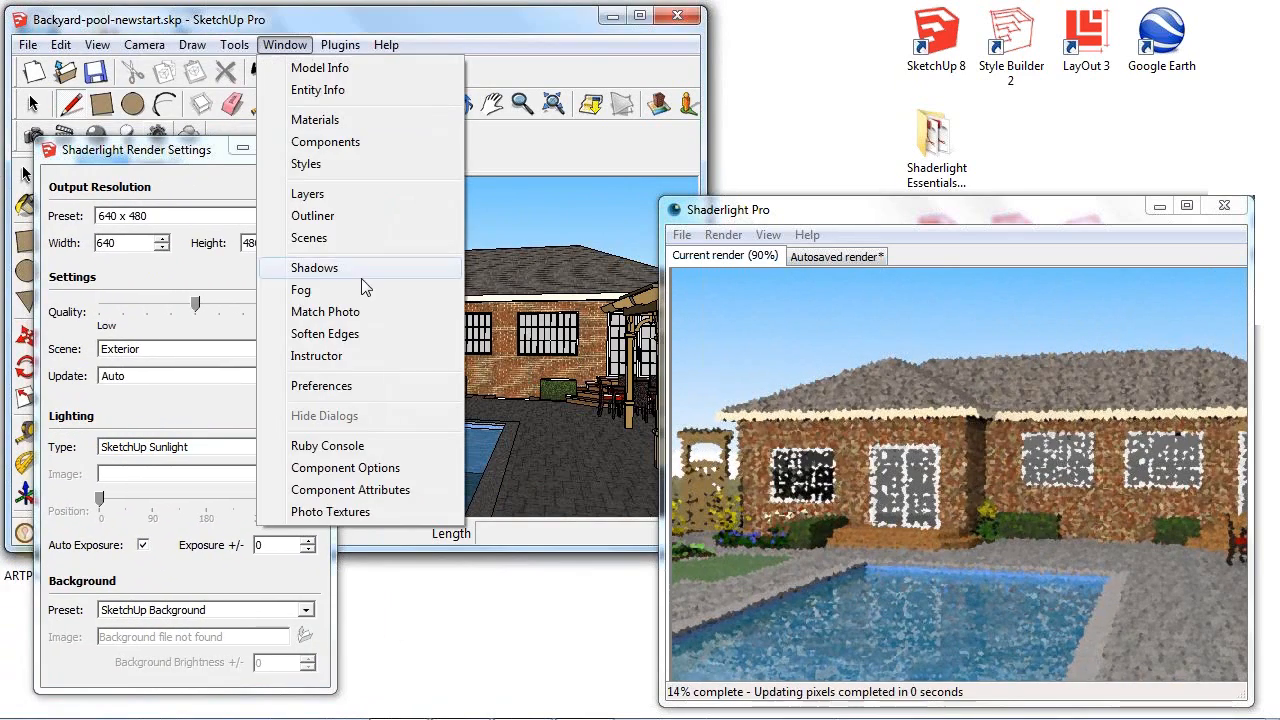
click(363, 276)
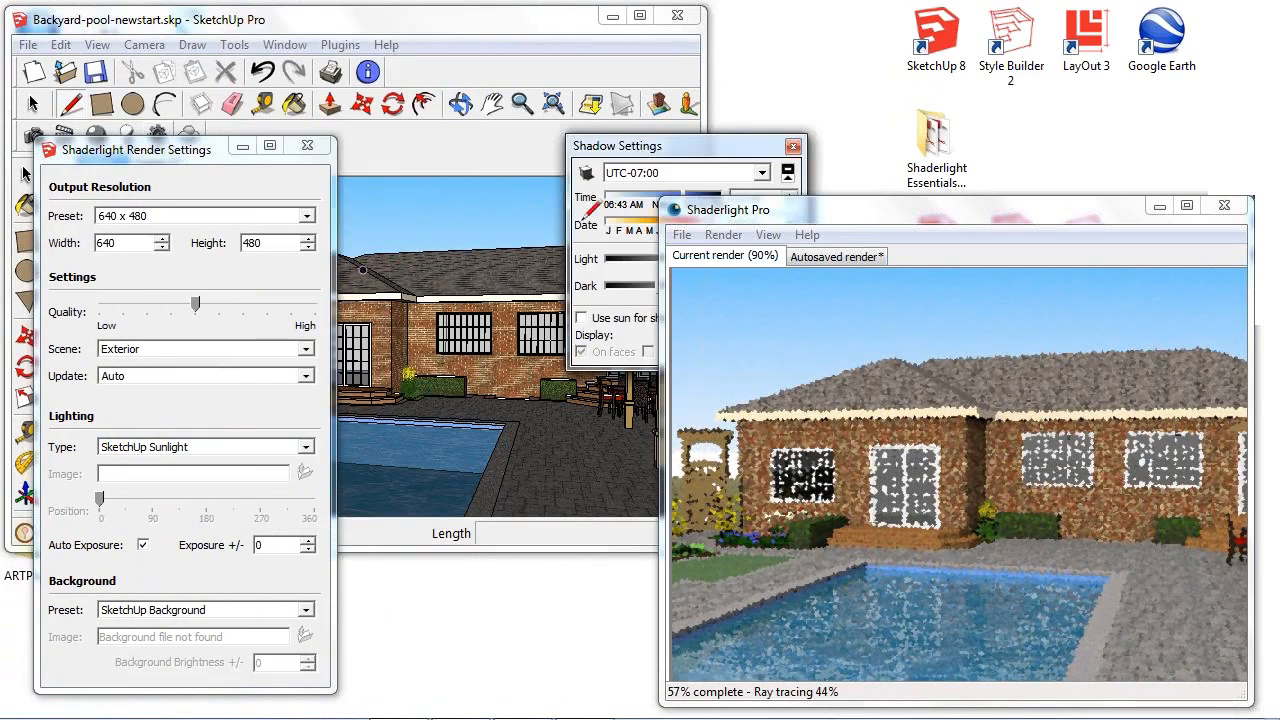
drag(686, 148, 510, 152)
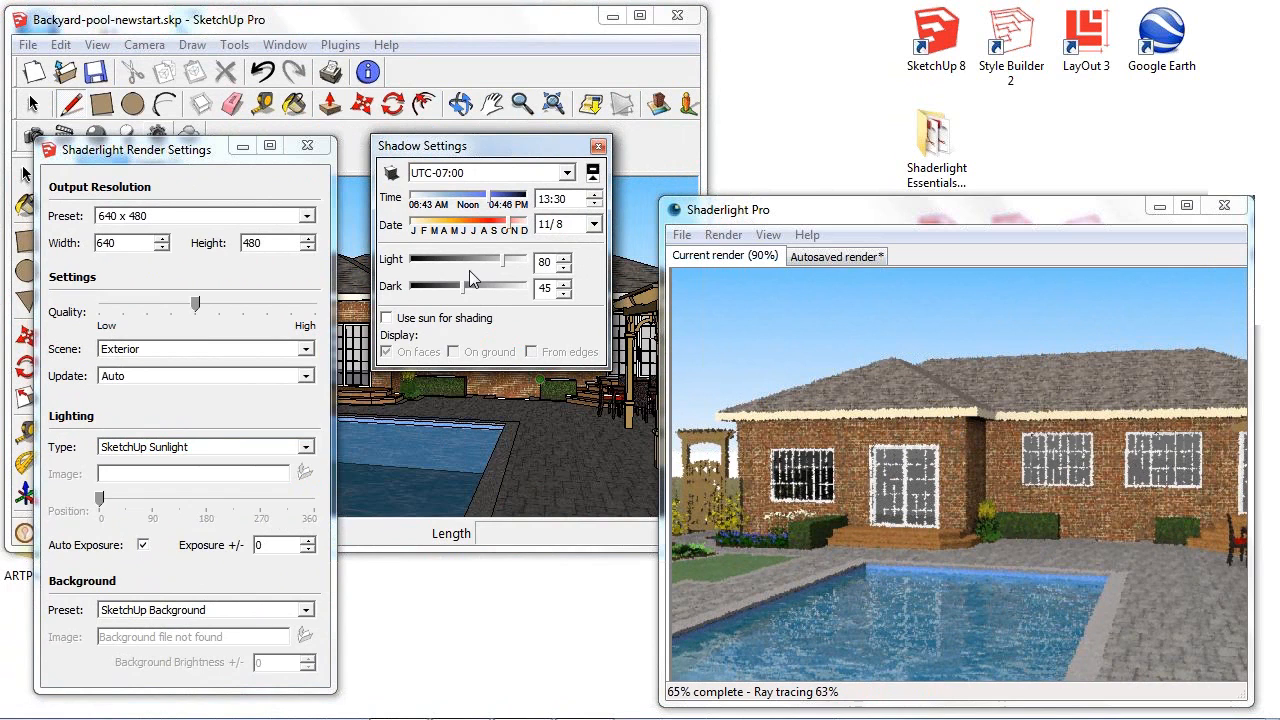
click(391, 173)
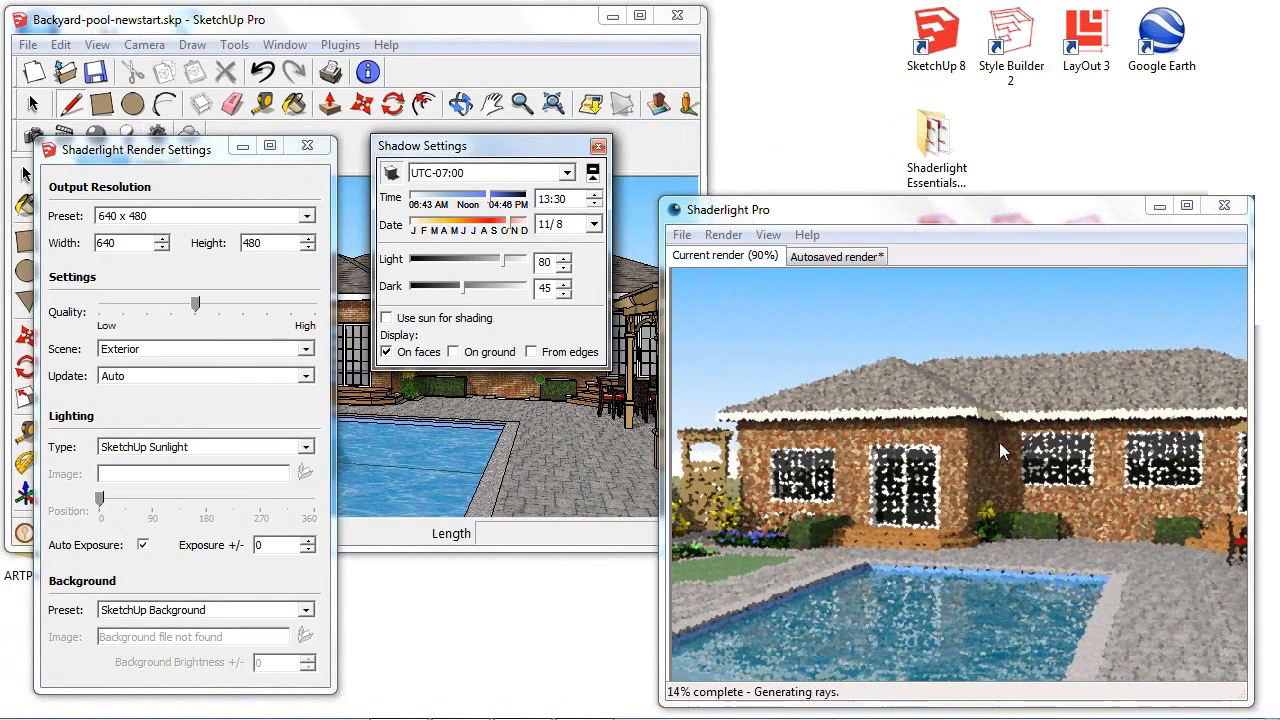
- Try different sun positions by setting the shadow time to 11:02, 15:58, 12:27, 08:24 and 11:39
drag(488, 197, 432, 203)
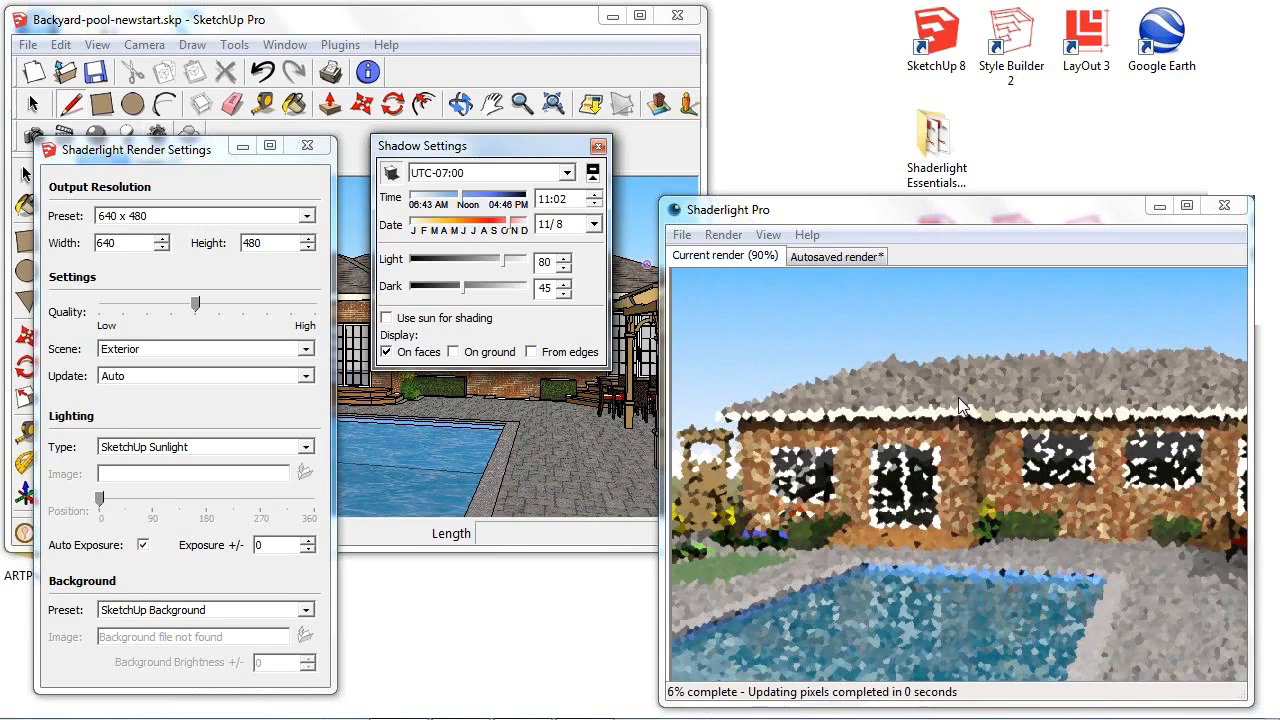
click(520, 197)
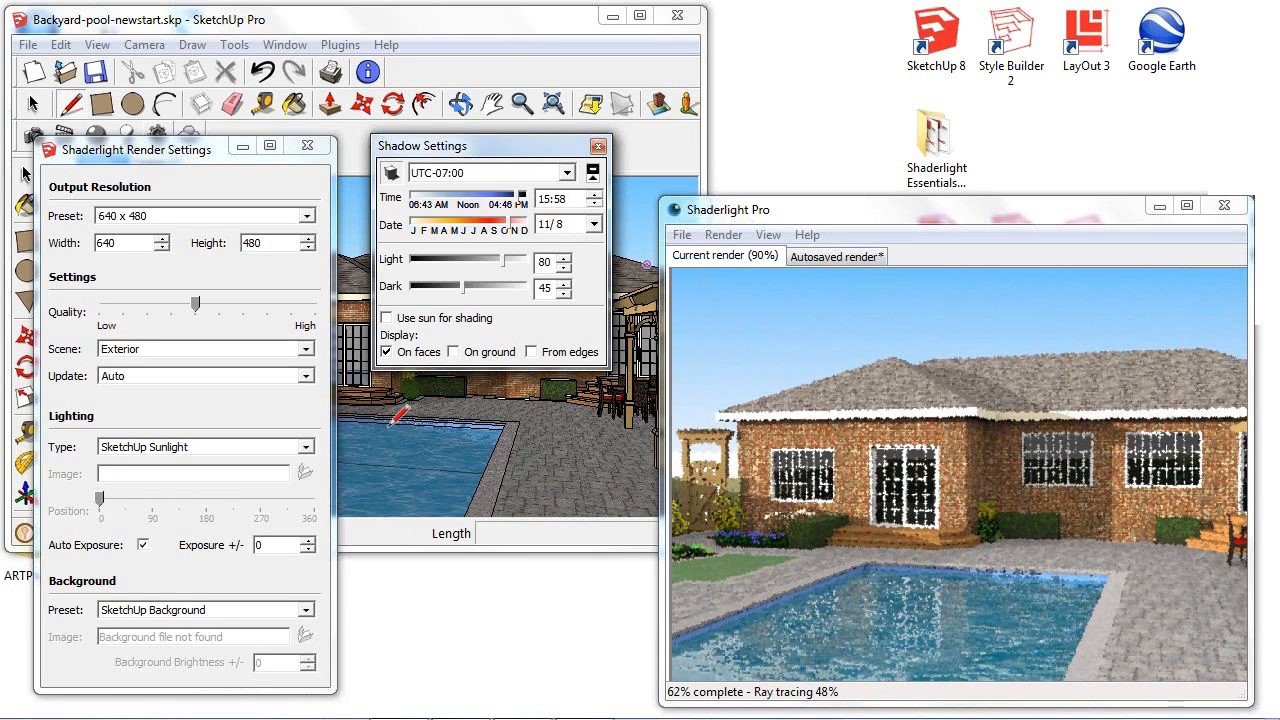
drag(487, 203, 478, 202)
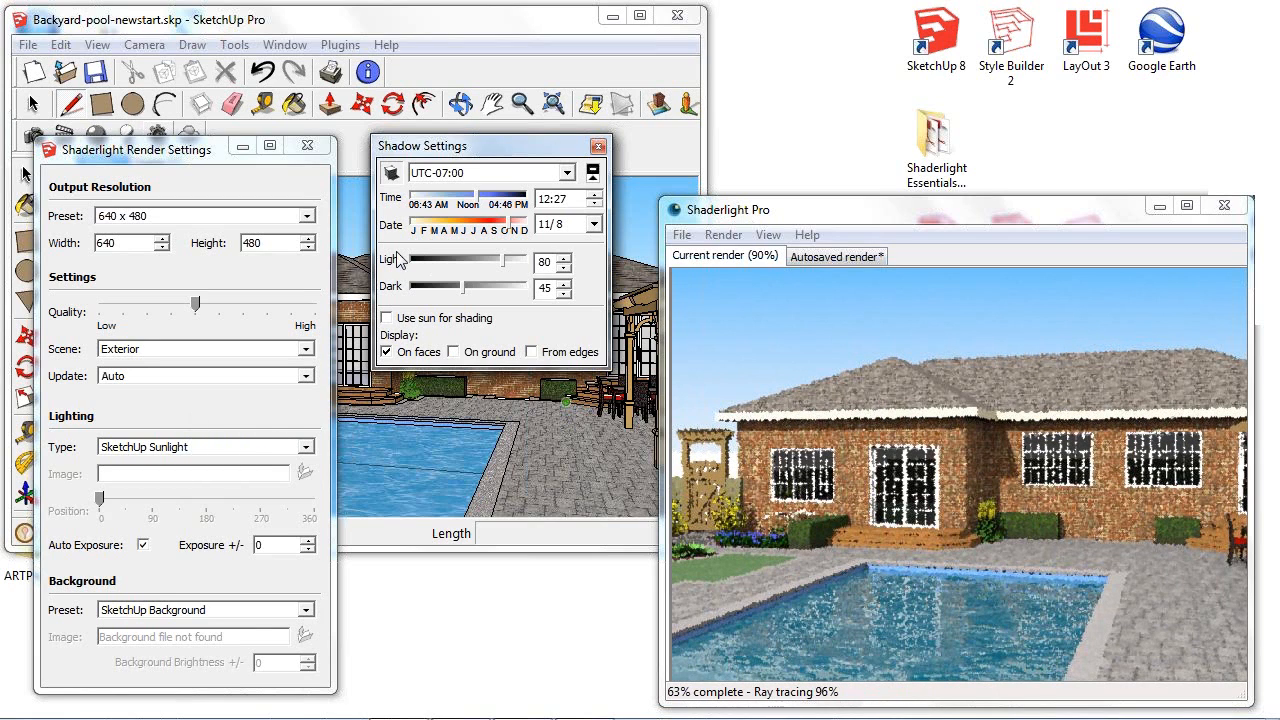
click(428, 196)
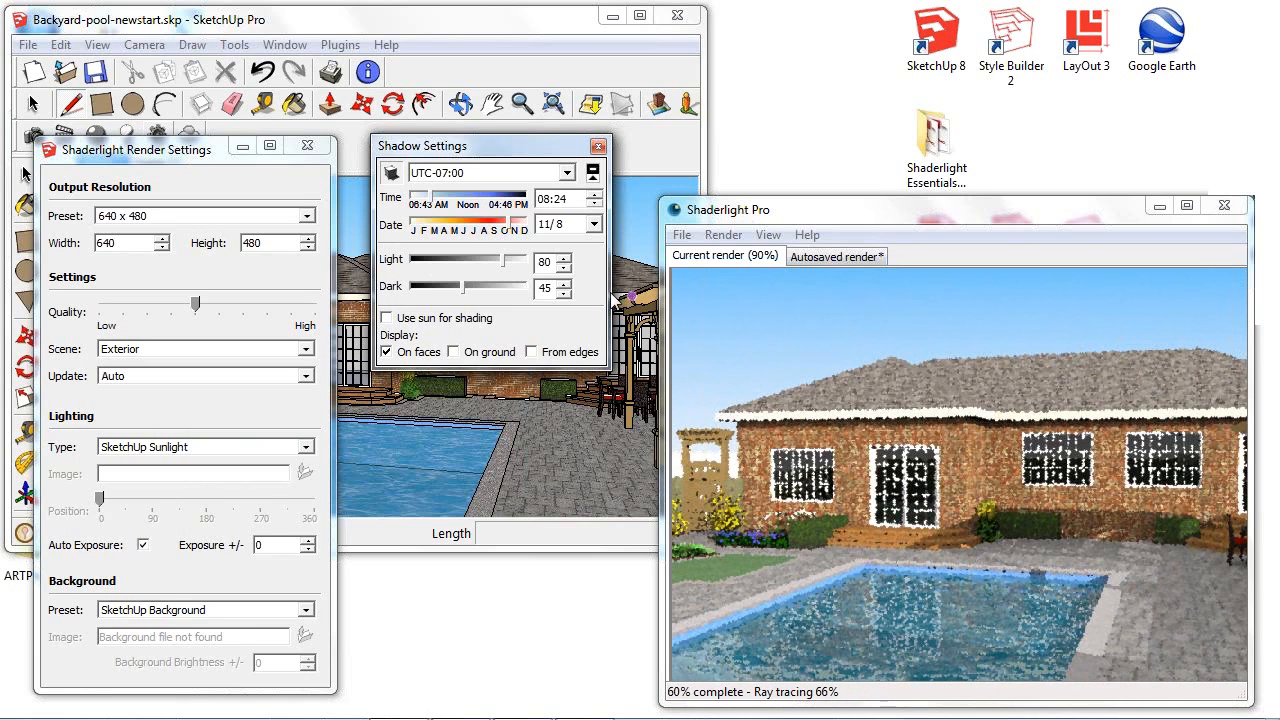
click(465, 203)
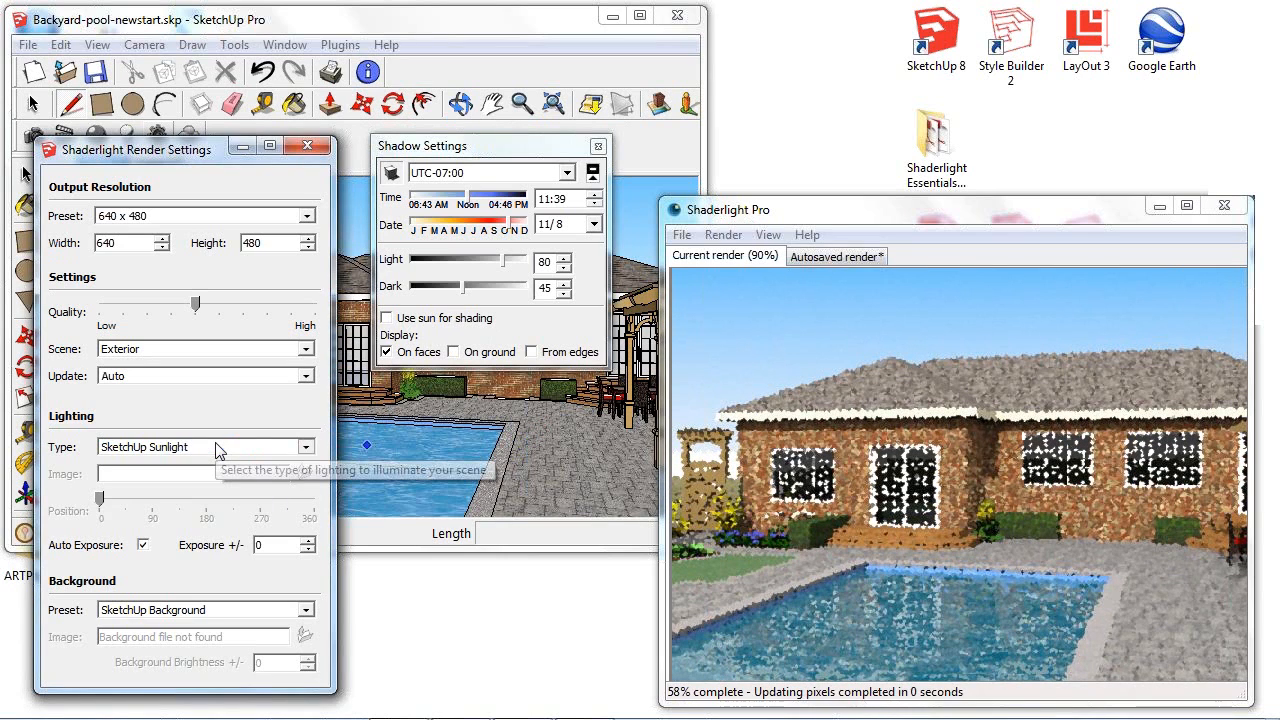
- Set the lighting type to Physical Sky and try shadow times of 07:04 and 16:09
click(218, 447)
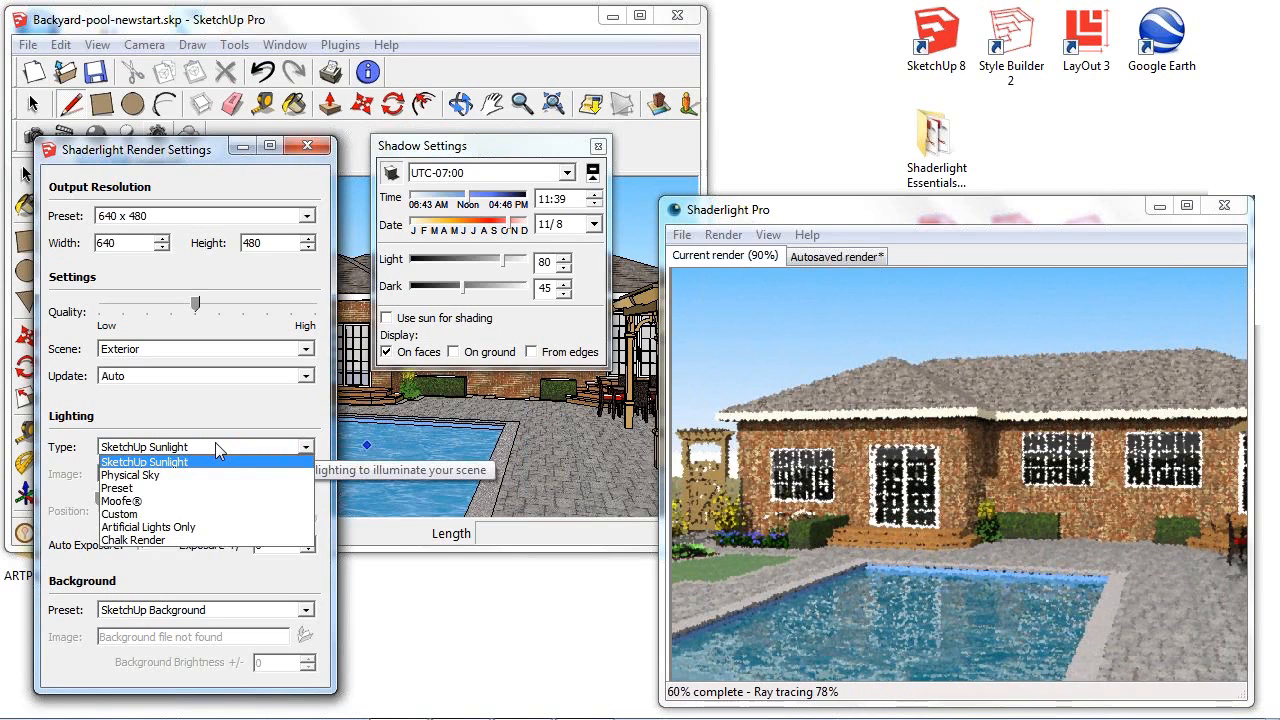
click(160, 476)
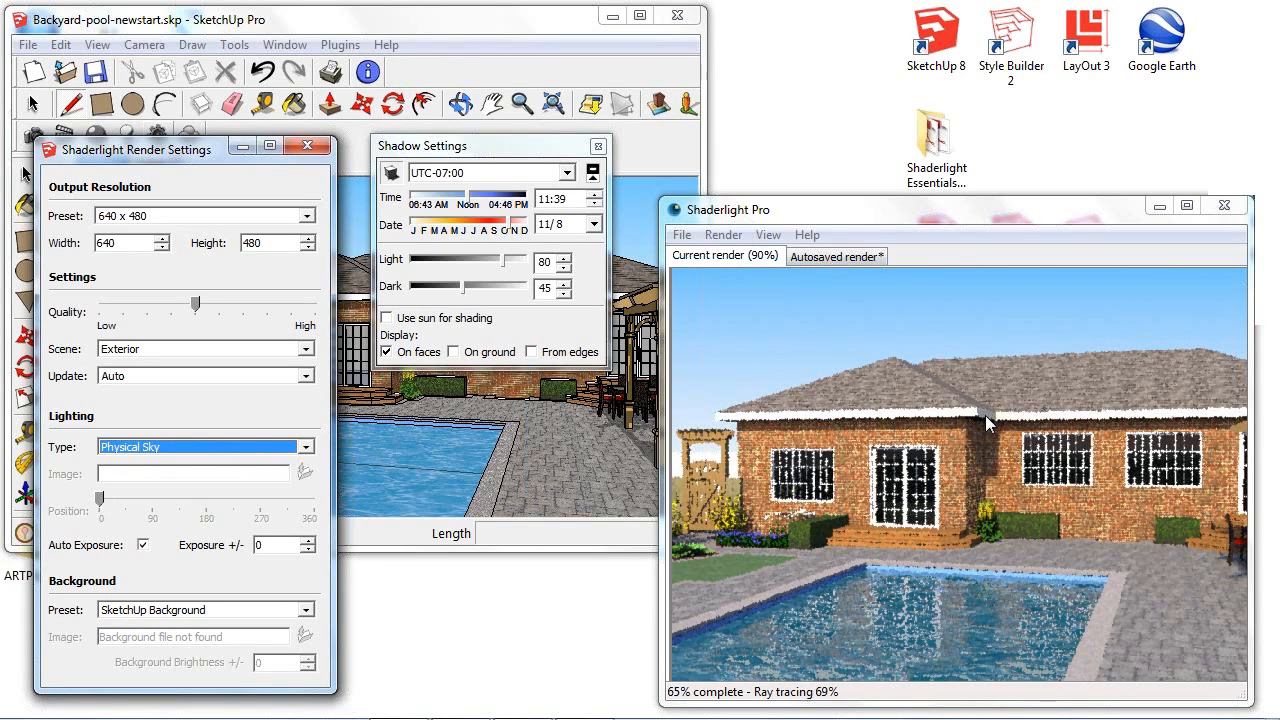
click(418, 203)
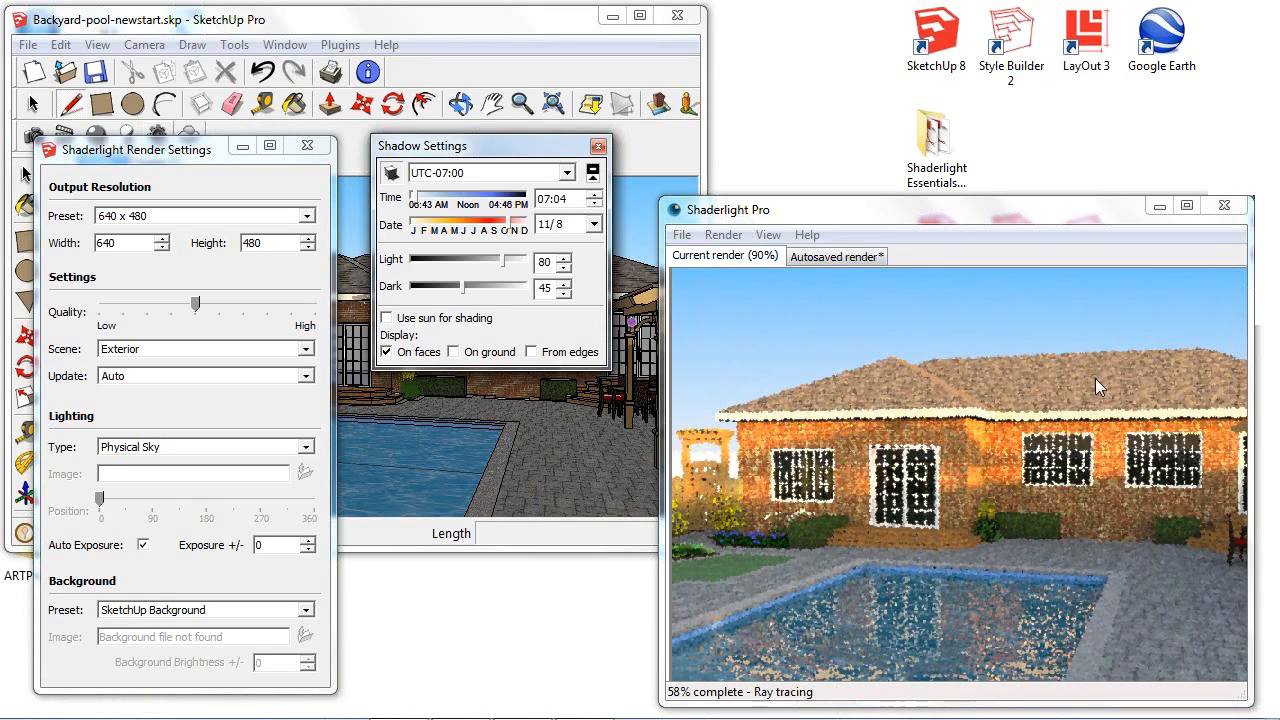
click(520, 196)
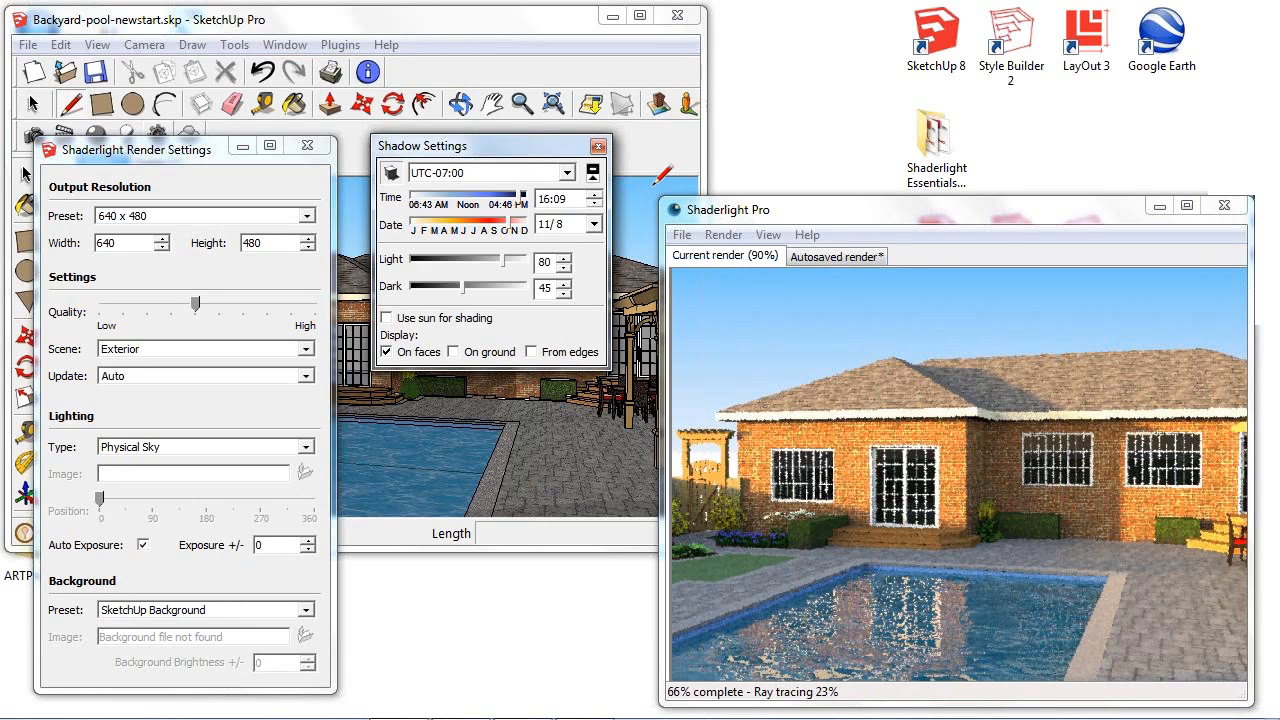
- Set the background preset to Lighting Environment and the shadow time to 07:25, closing the shadow settings
click(308, 616)
click(308, 616)
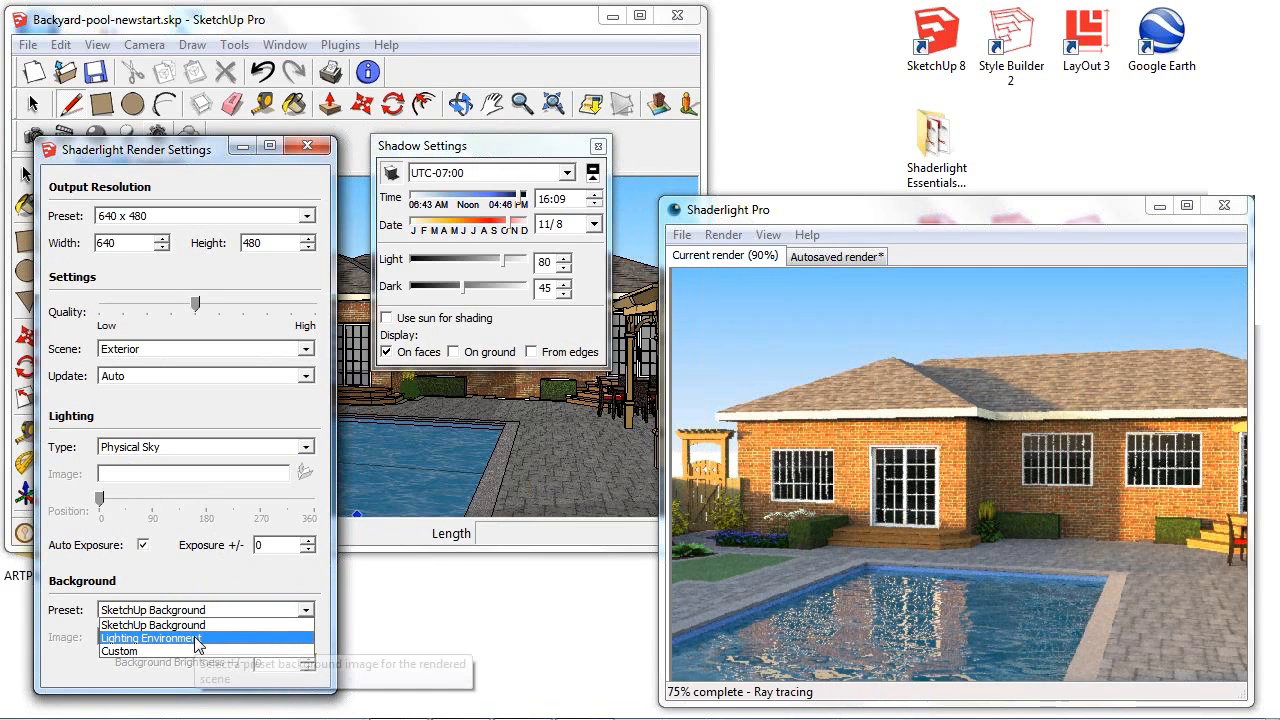
click(160, 638)
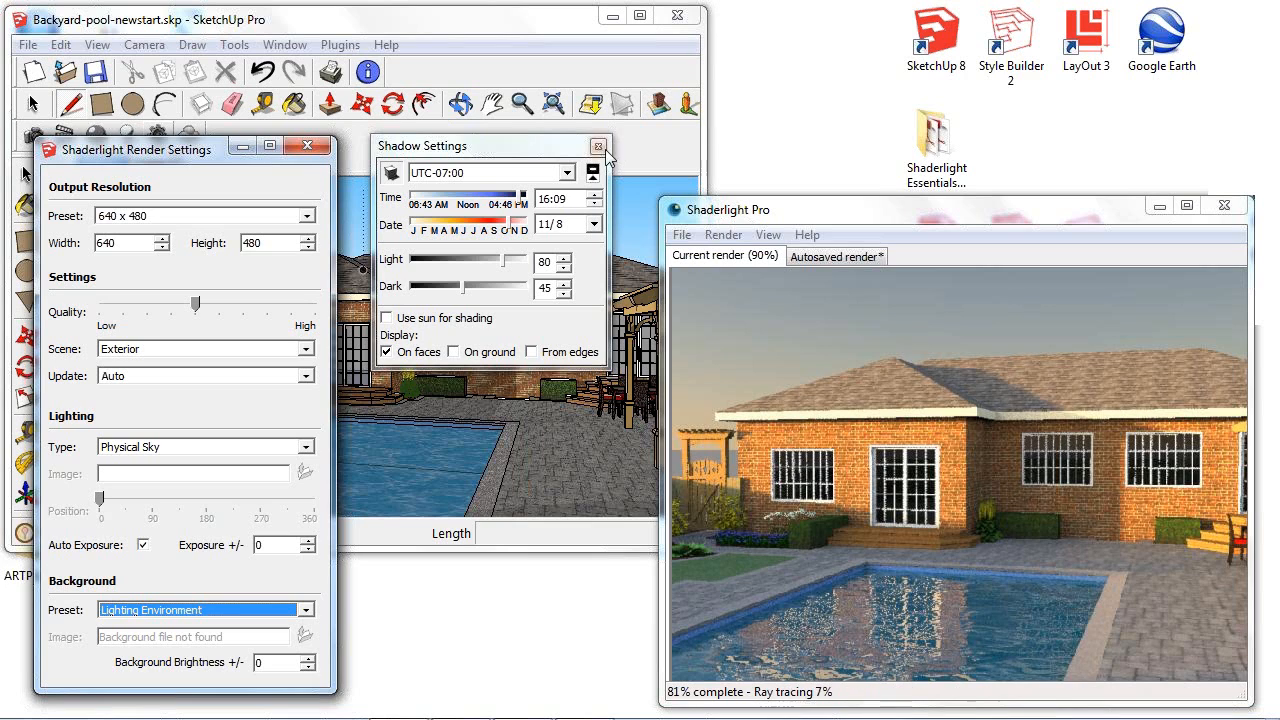
click(421, 204)
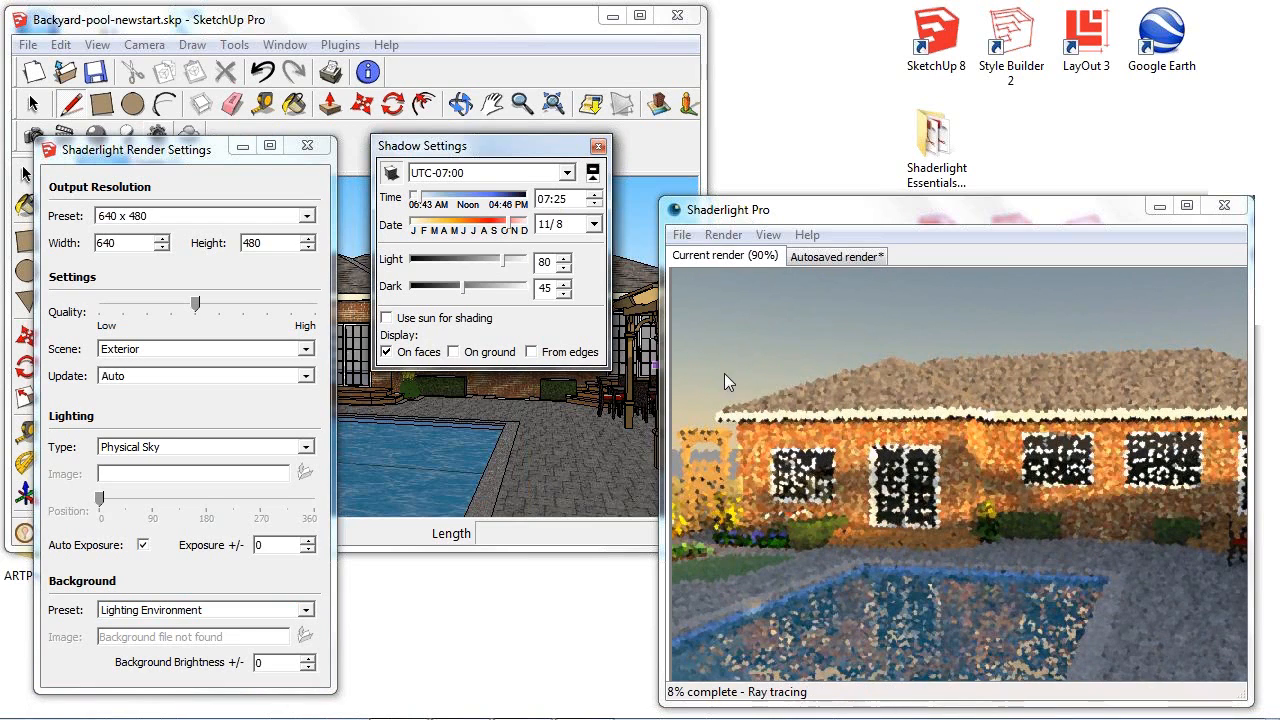
click(597, 147)
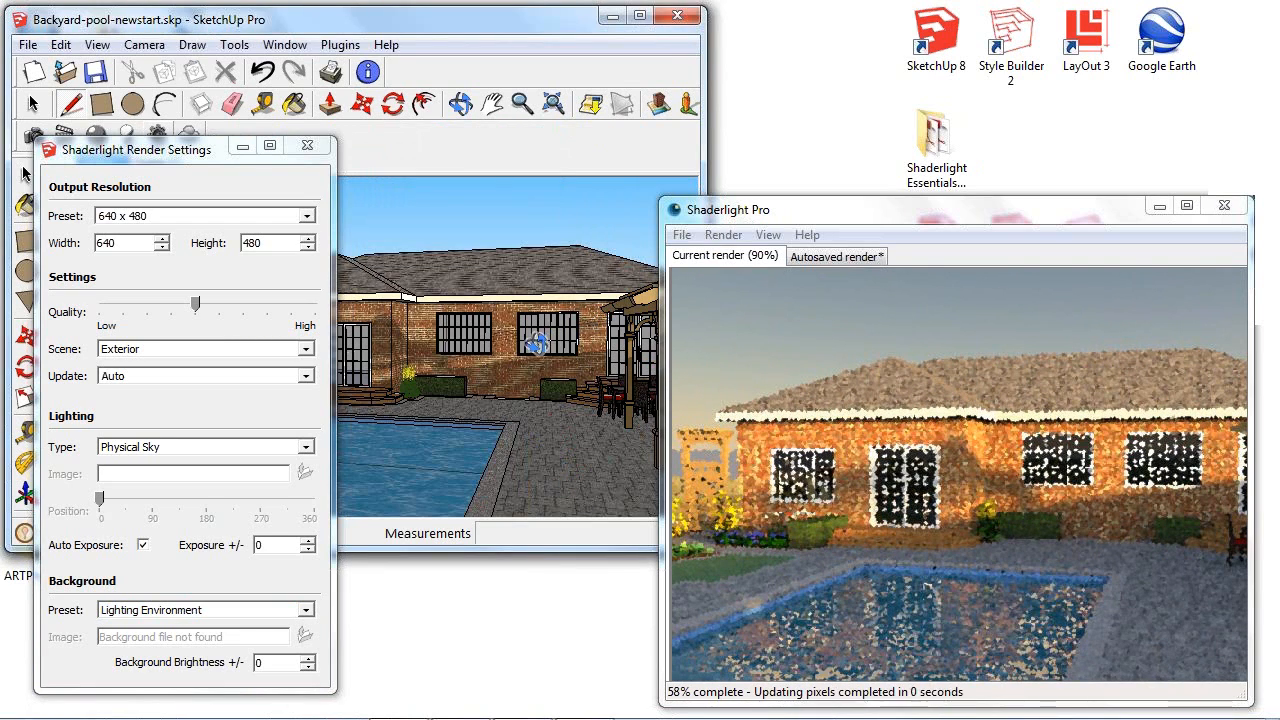
- Turn the view over the roof toward the sun in the sky and set the exposure to -5
middle_drag(504, 46, 506, 17)
mouse_move(528, 257)
shift+middle_down()
mouse_move(563, 382)
mouse_move(512, 343)
mouse_move(523, 380)
mouse_move(434, 380)
mouse_move(563, 337)
mouse_move(425, 365)
mouse_move(549, 337)
mouse_move(443, 344)
mouse_move(524, 328)
mouse_move(443, 323)
mouse_move(523, 349)
mouse_move(460, 351)
mouse_move(580, 335)
shift+middle_up()
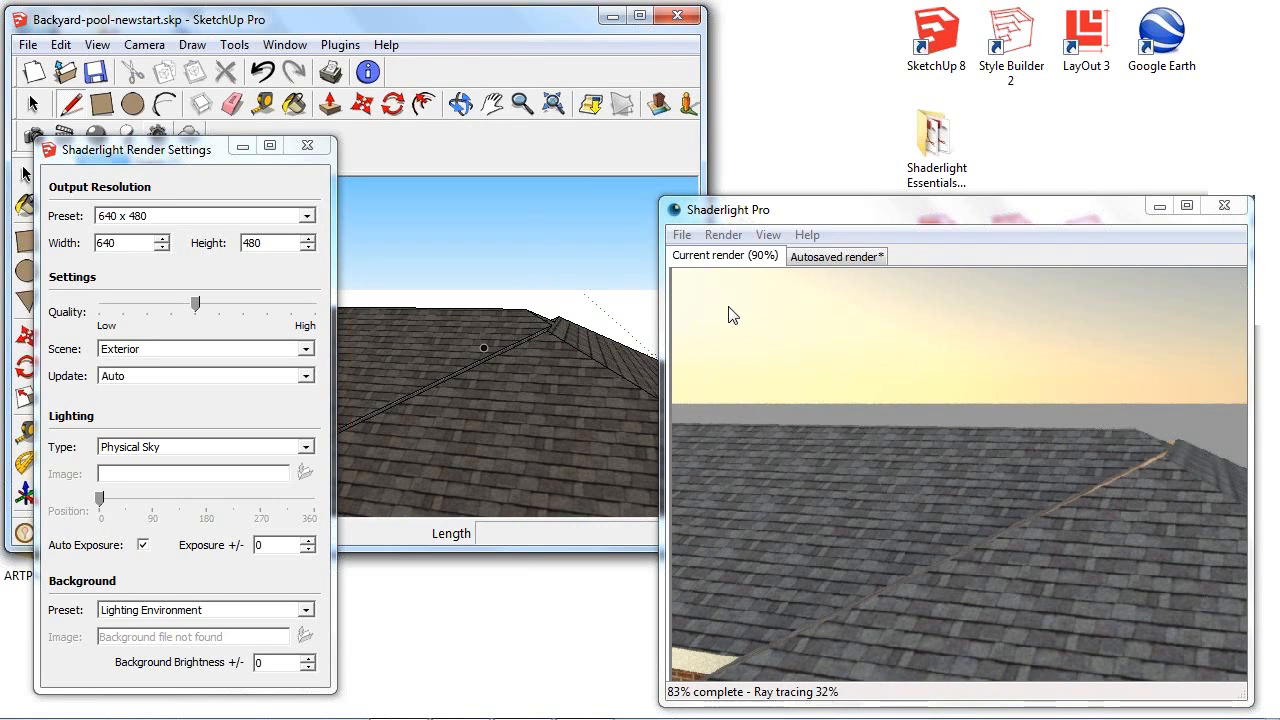
click(274, 548)
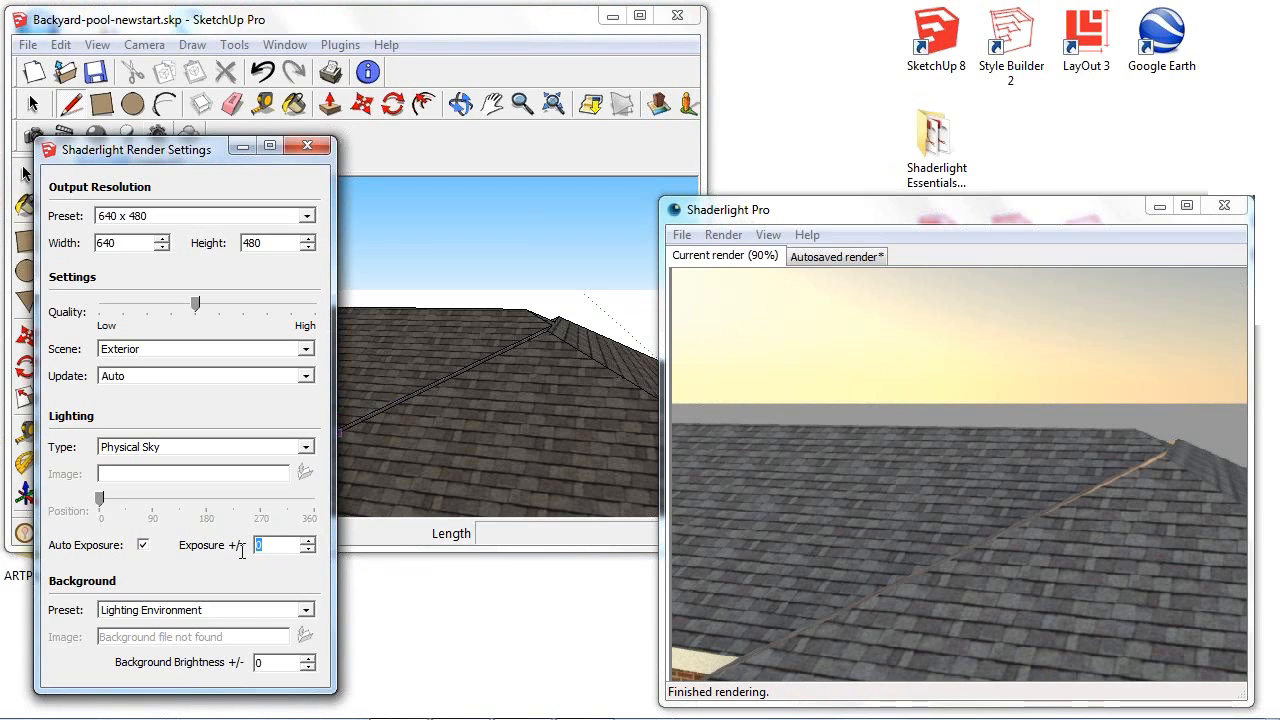
text(-5)
key(Return)
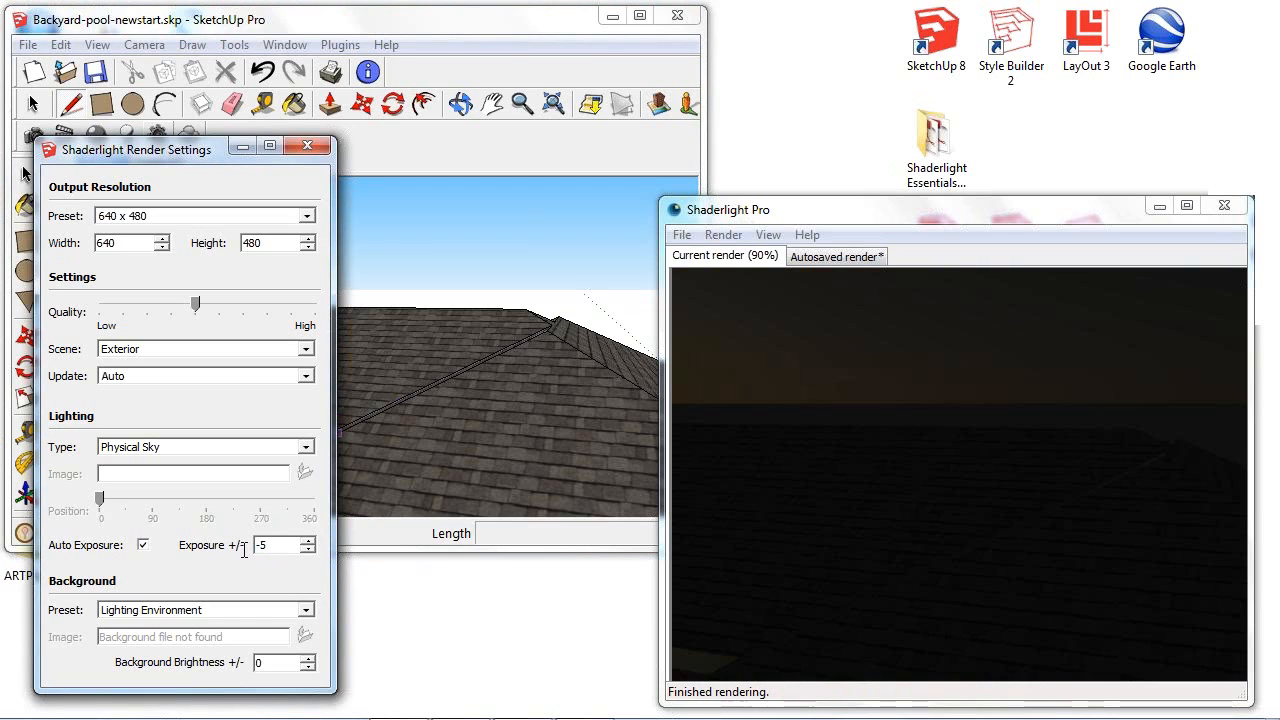
mouse_move(560, 417)
middle_down()
mouse_move(449, 429)
mouse_move(354, 420)
mouse_move(384, 425)
middle_up()
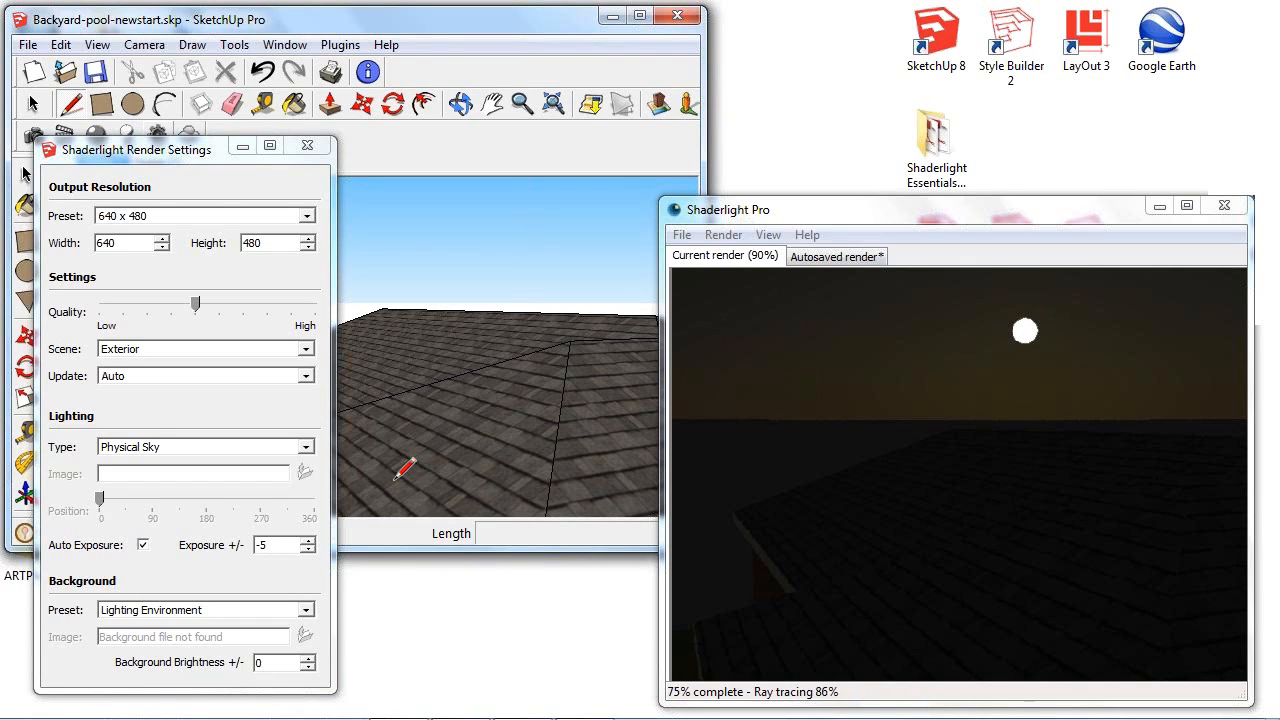
- Set the render exposure back to 0
click(258, 545)
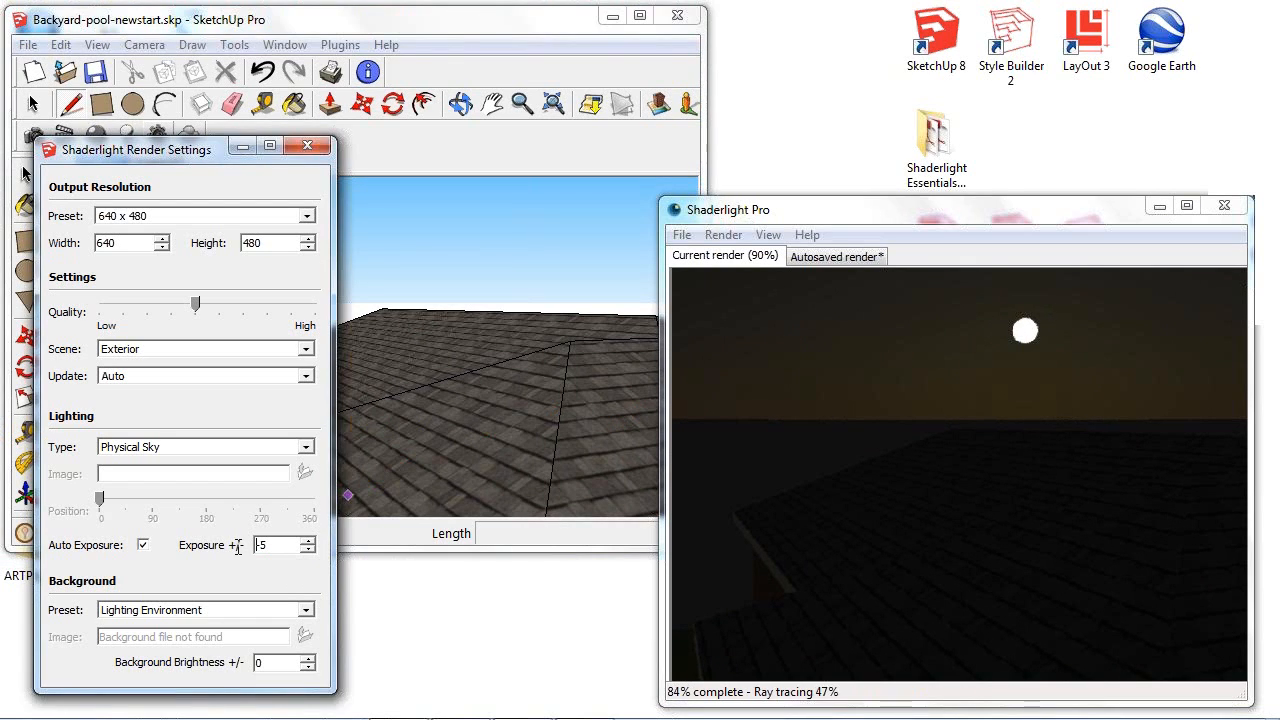
drag(271, 546, 238, 547)
text(0)
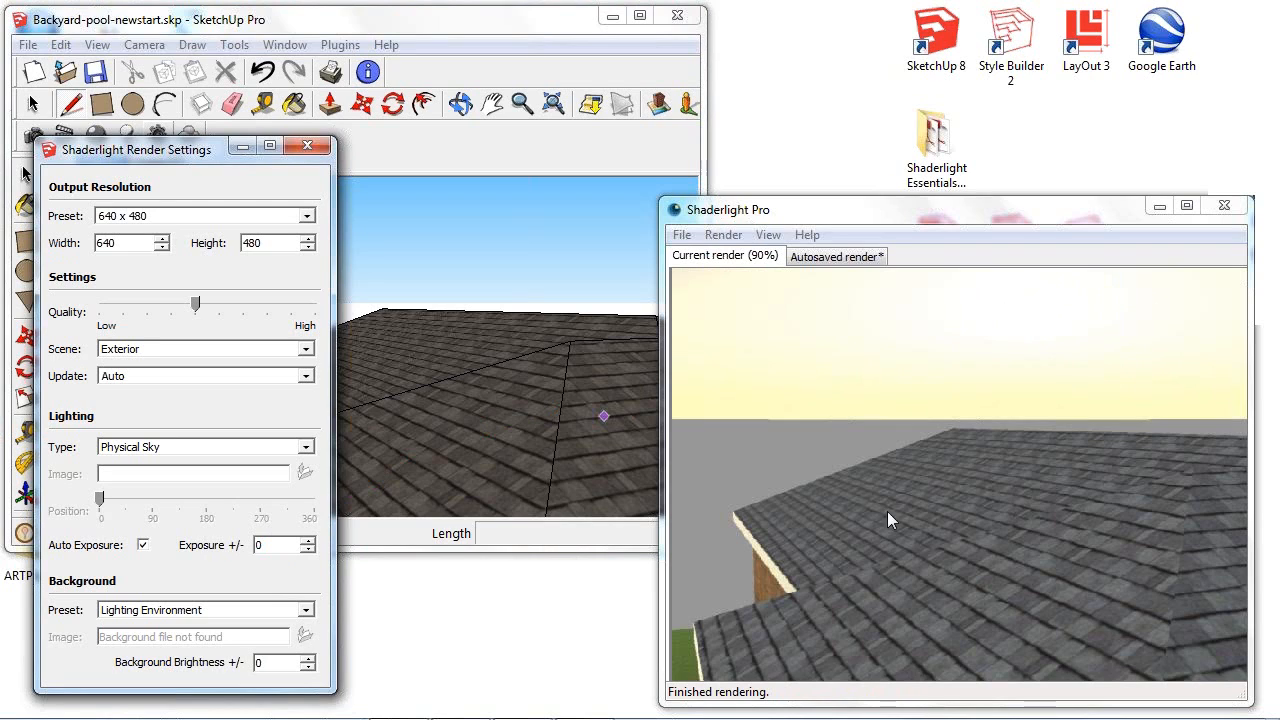
- Move the render settings clear of the scene tabs, recall Scene 1, and reopen the shadow settings
drag(175, 157, 194, 192)
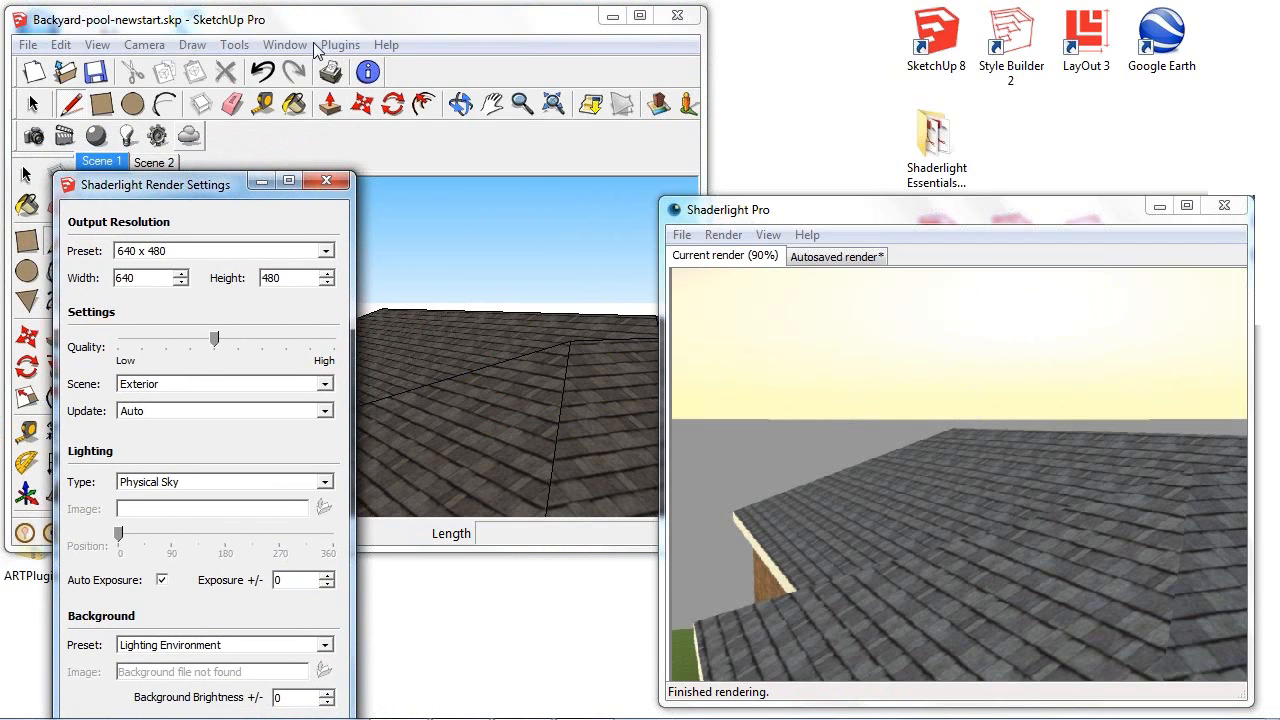
click(108, 165)
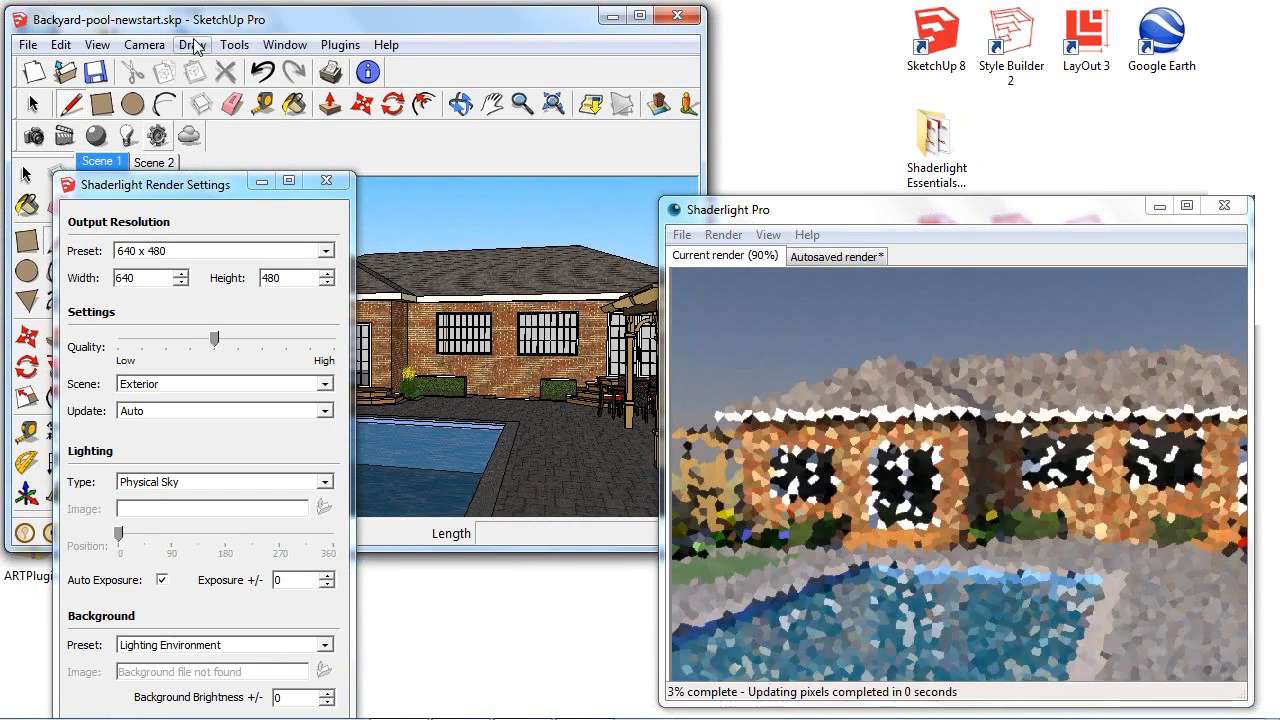
click(300, 46)
click(340, 269)
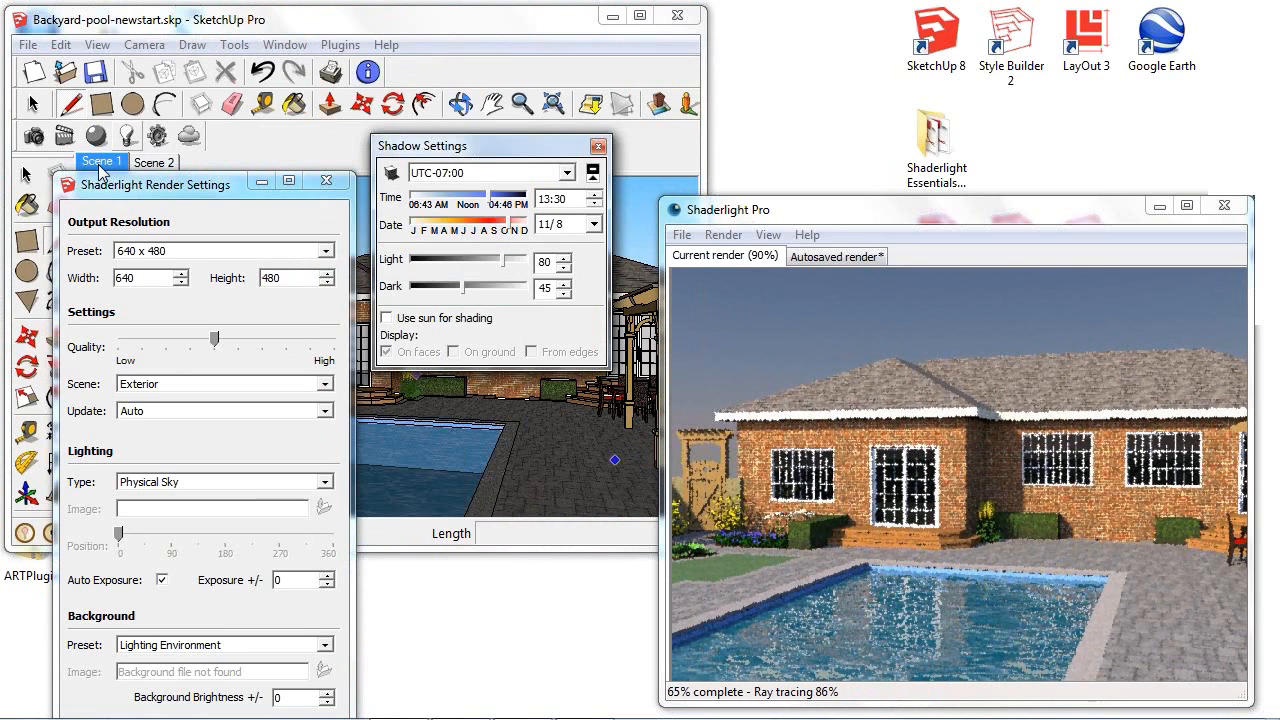
- Set the lighting type to Preset with the Golf Course Evening image and close the render settings
drag(192, 192, 185, 133)
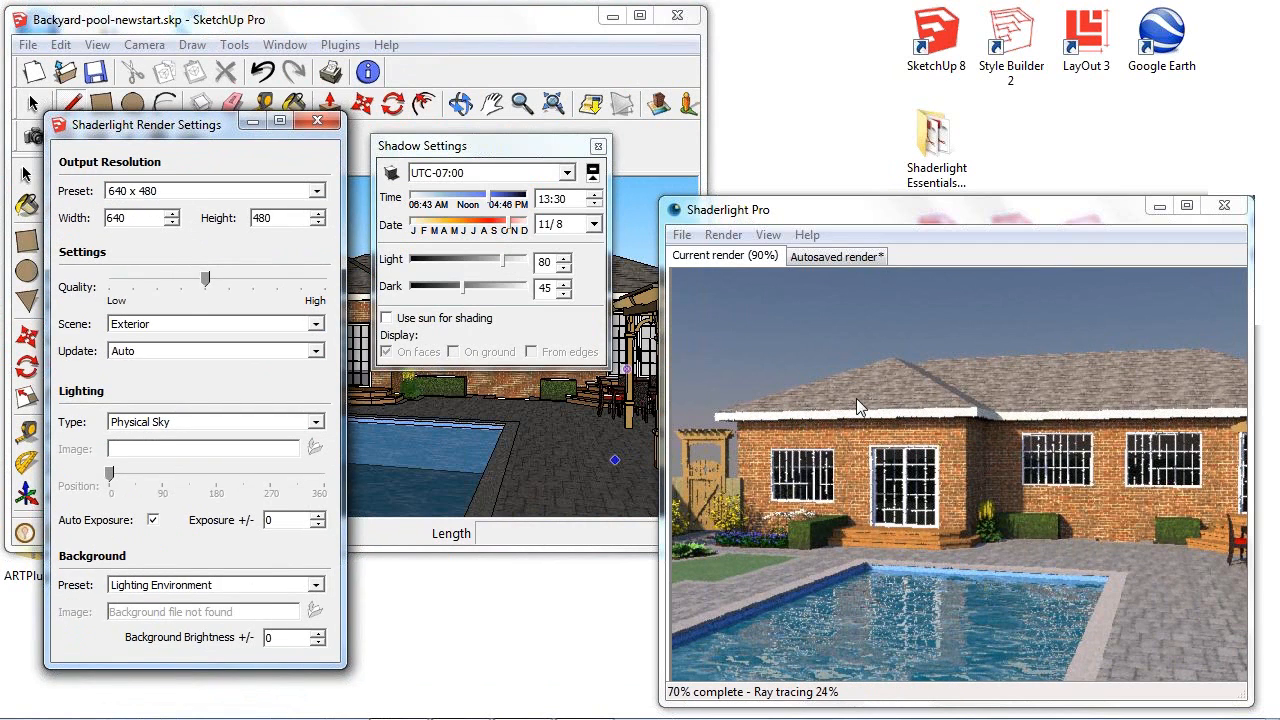
click(243, 428)
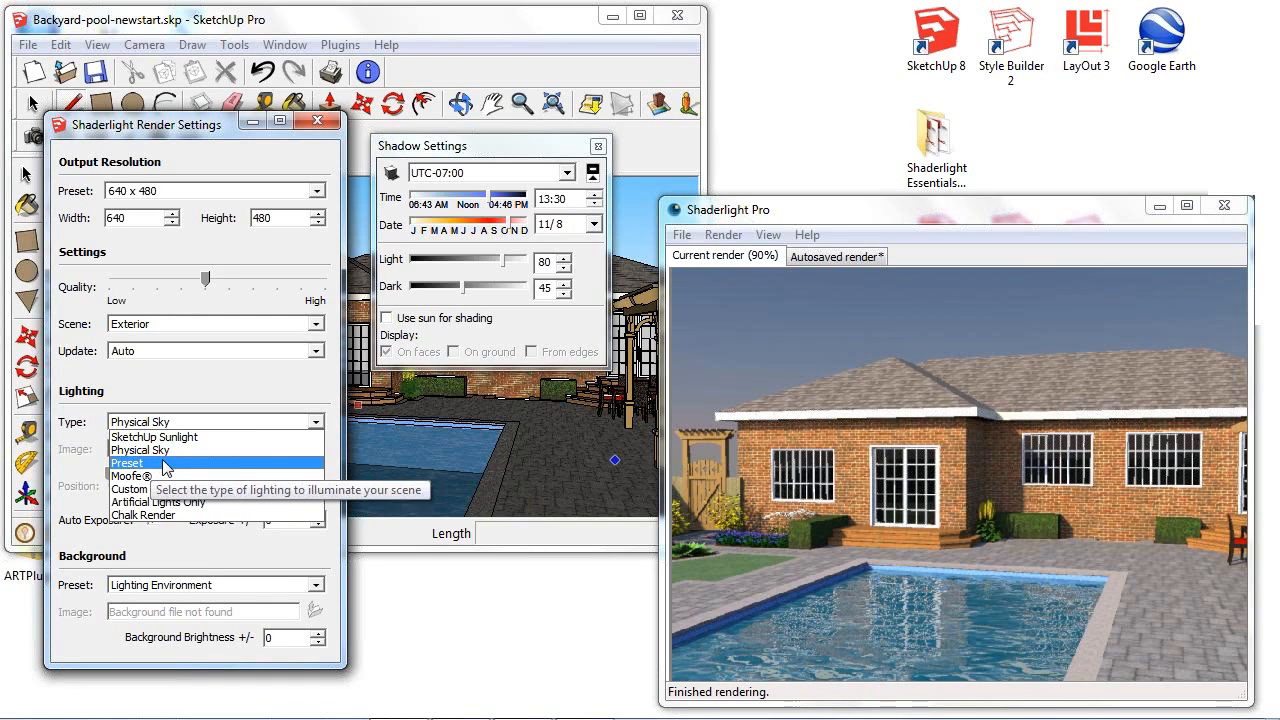
click(162, 465)
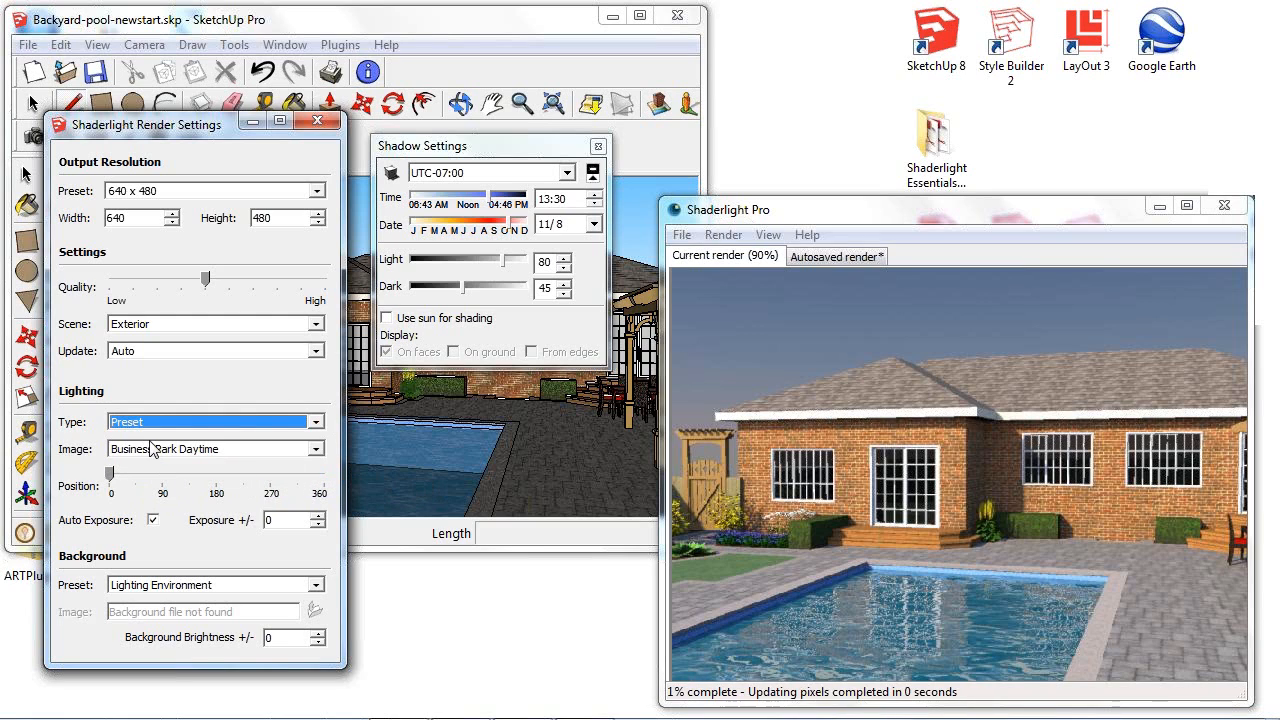
click(211, 453)
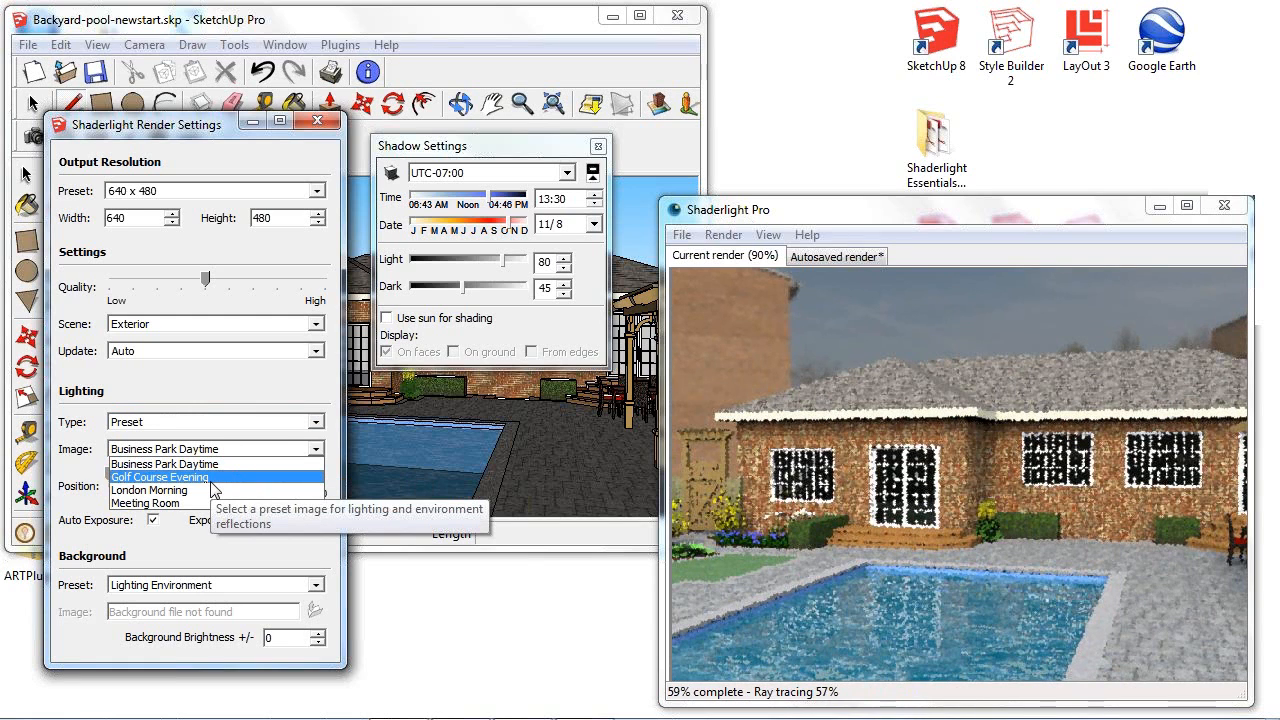
click(211, 479)
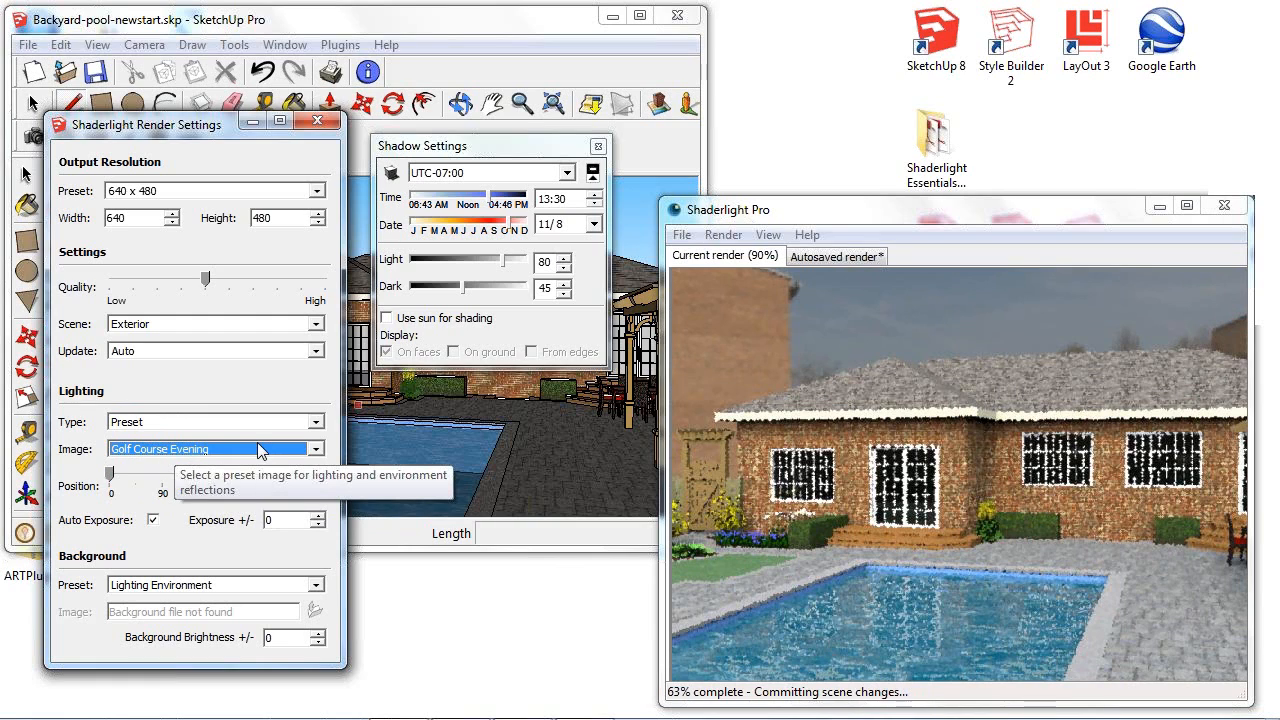
click(256, 457)
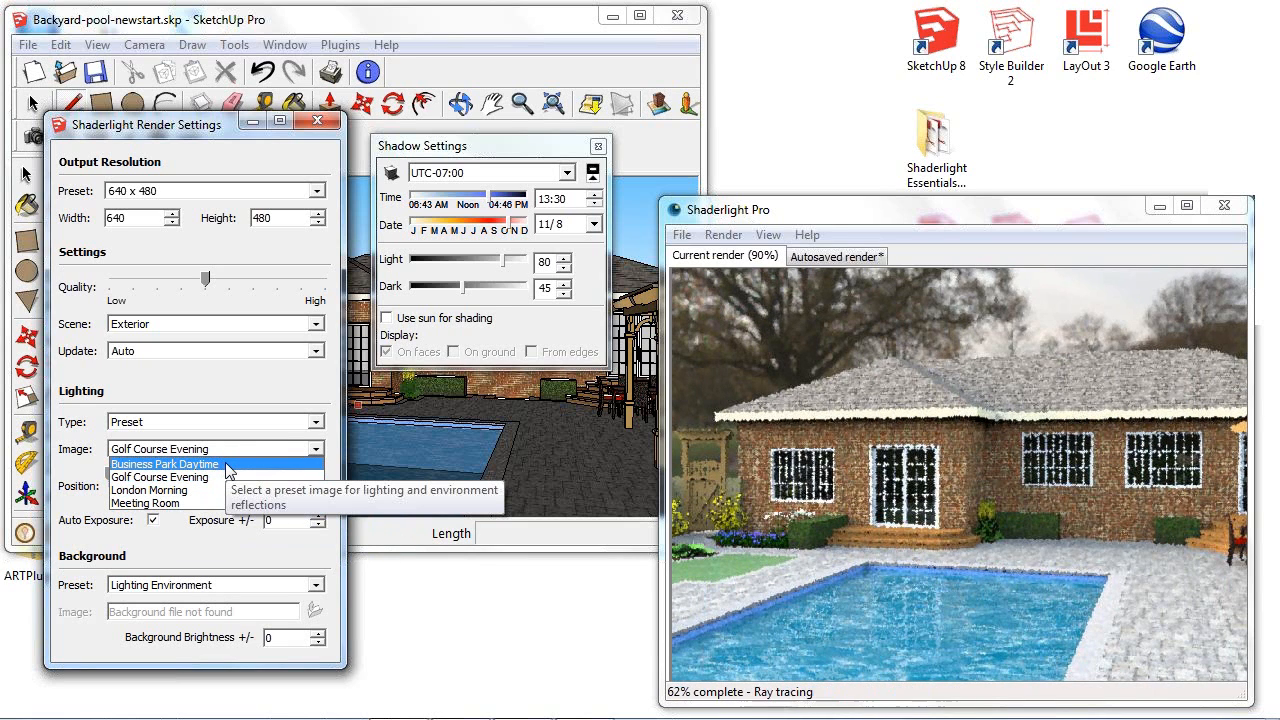
click(318, 449)
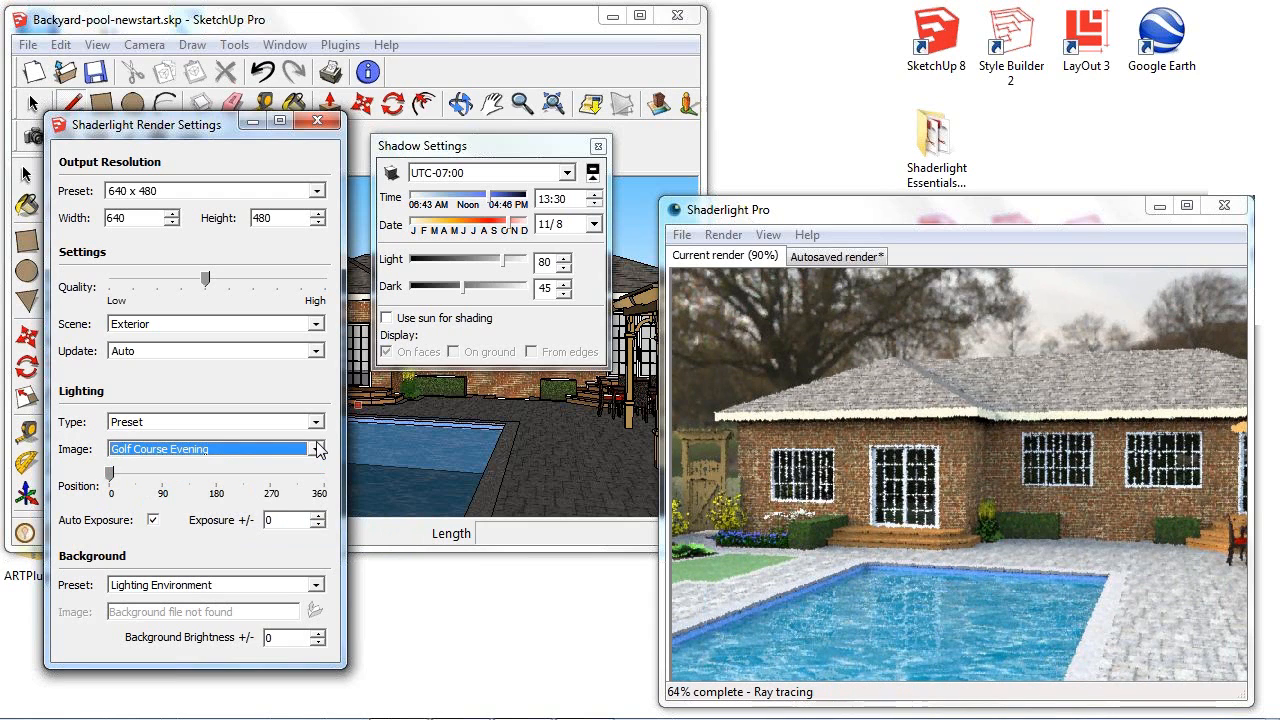
click(329, 121)
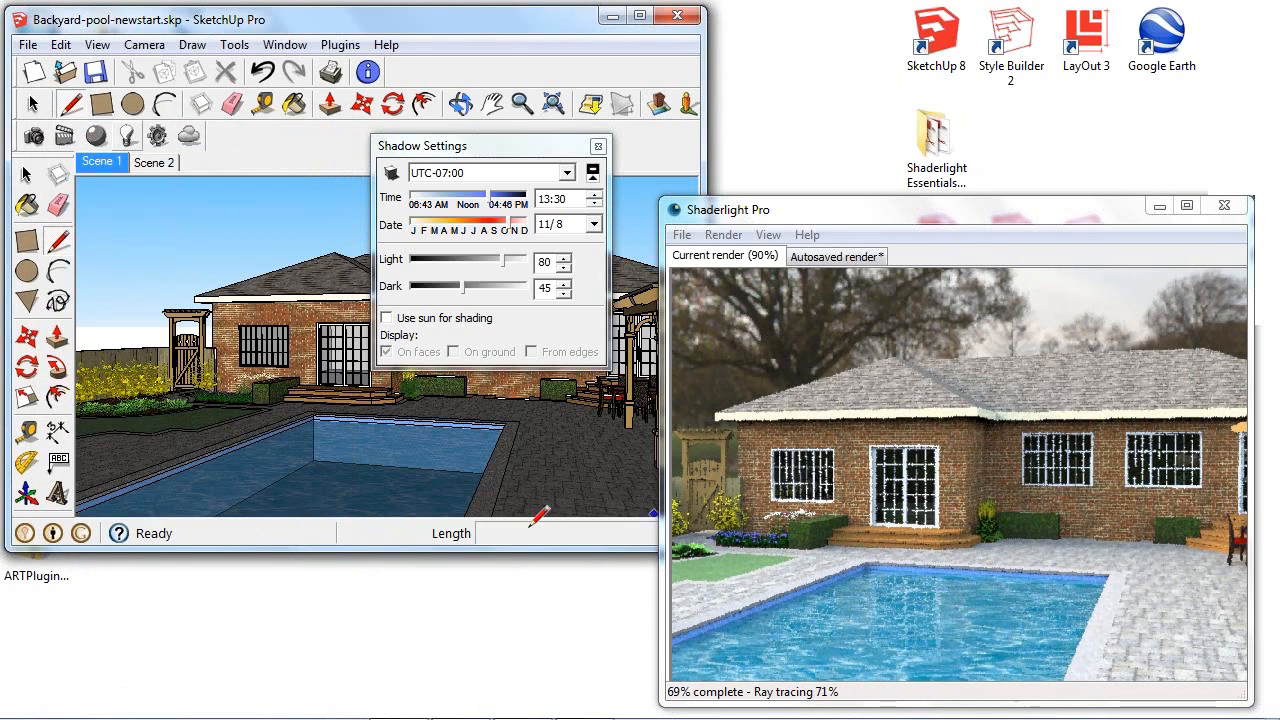
- Orbit around behind the house to examine the lighting image's sunset sky beyond the roof in the render
mouse_move(505, 410)
middle_down()
mouse_move(346, 417)
mouse_move(293, 436)
mouse_move(285, 412)
middle_up()
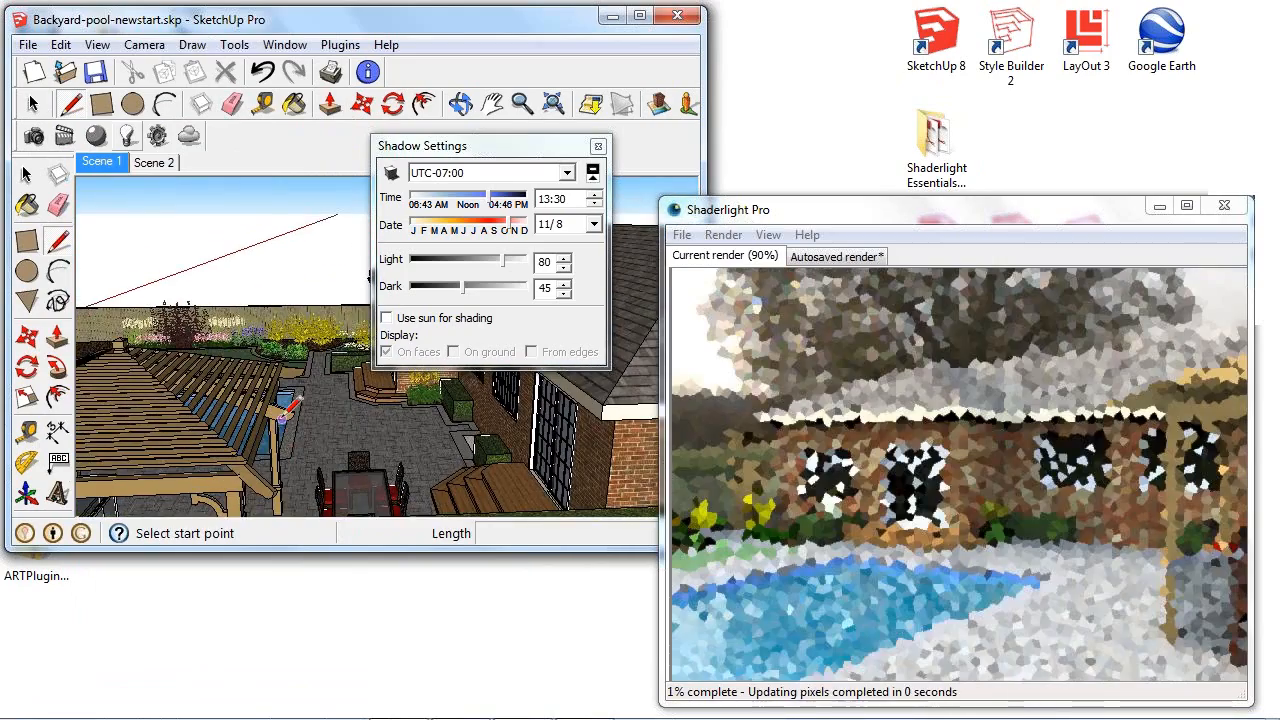
scroll(285, 410, down, 3)
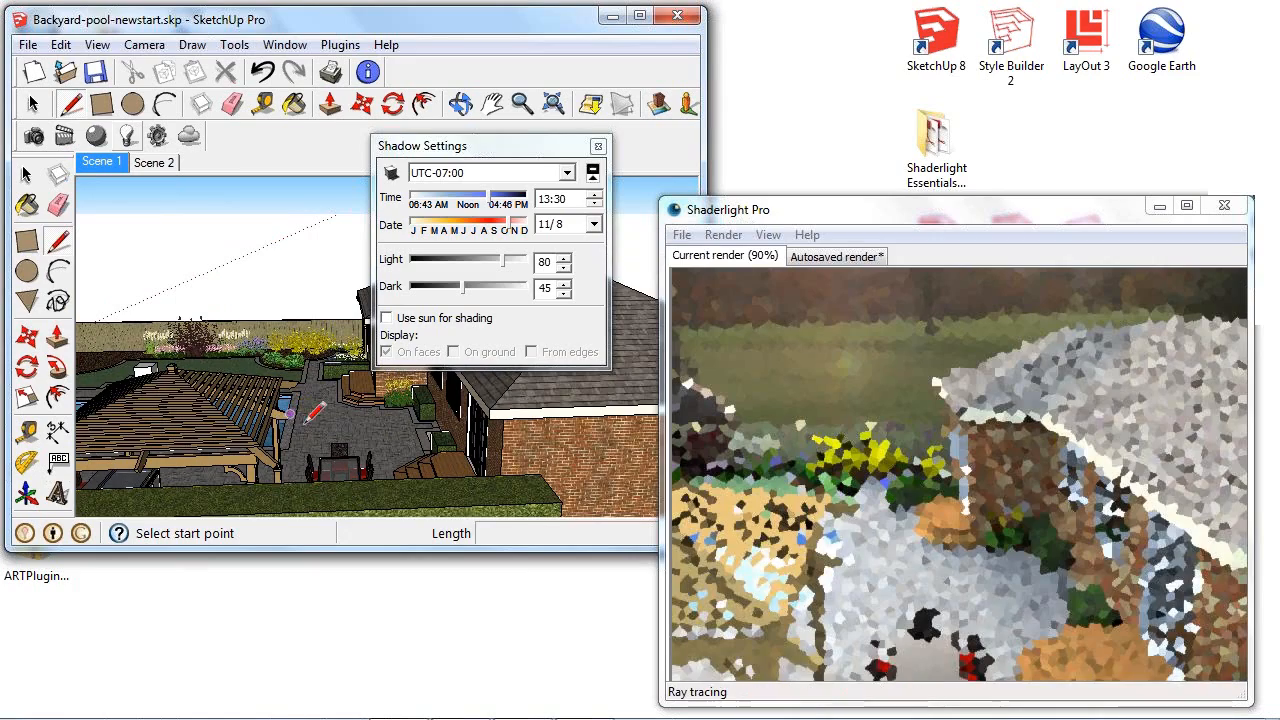
mouse_move(448, 415)
middle_down()
mouse_move(358, 425)
mouse_move(353, 413)
middle_up()
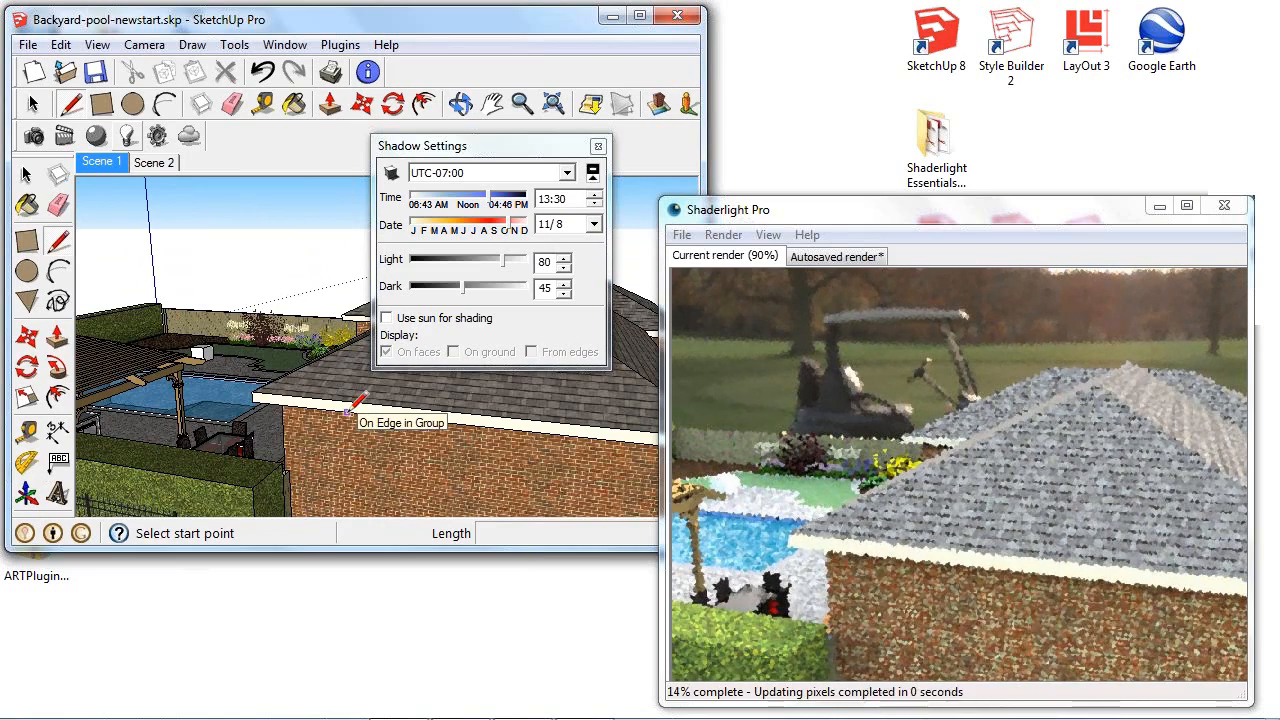
mouse_move(358, 410)
middle_down()
mouse_move(371, 366)
mouse_move(355, 360)
middle_up()
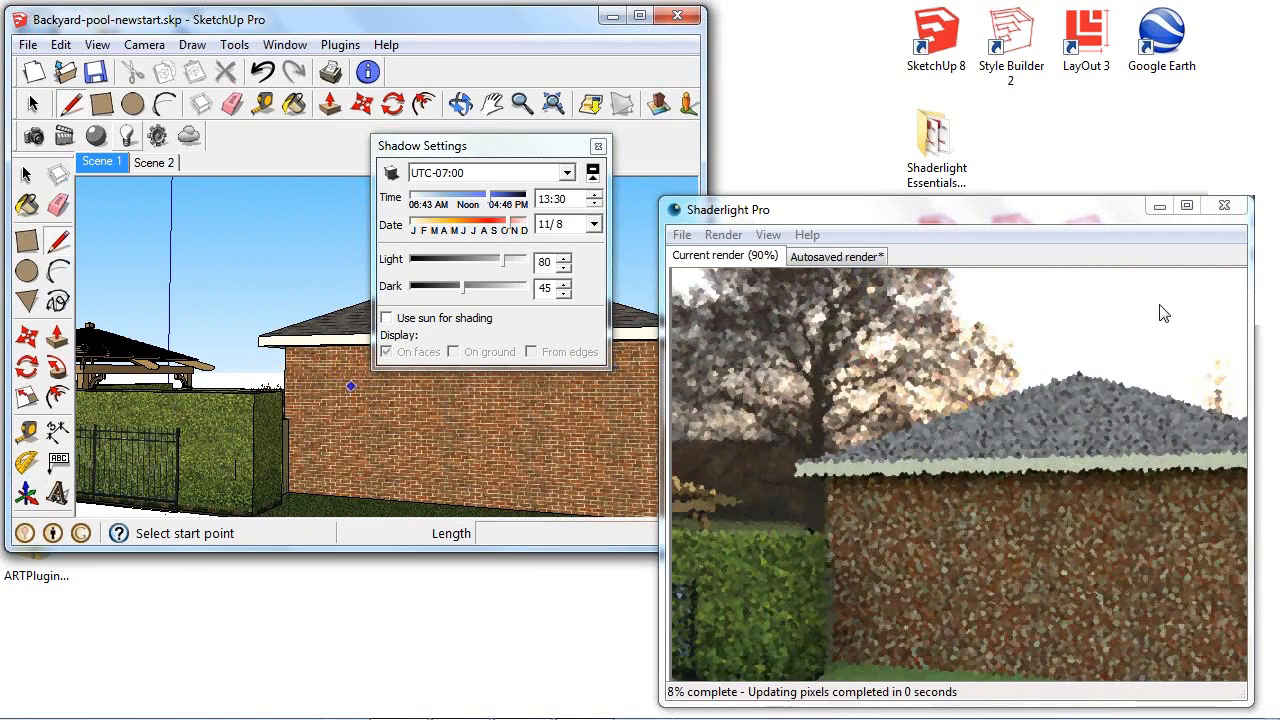
mouse_move(390, 393)
middle_down()
mouse_move(354, 408)
mouse_move(412, 409)
middle_up()
middle_drag(424, 409, 473, 404)
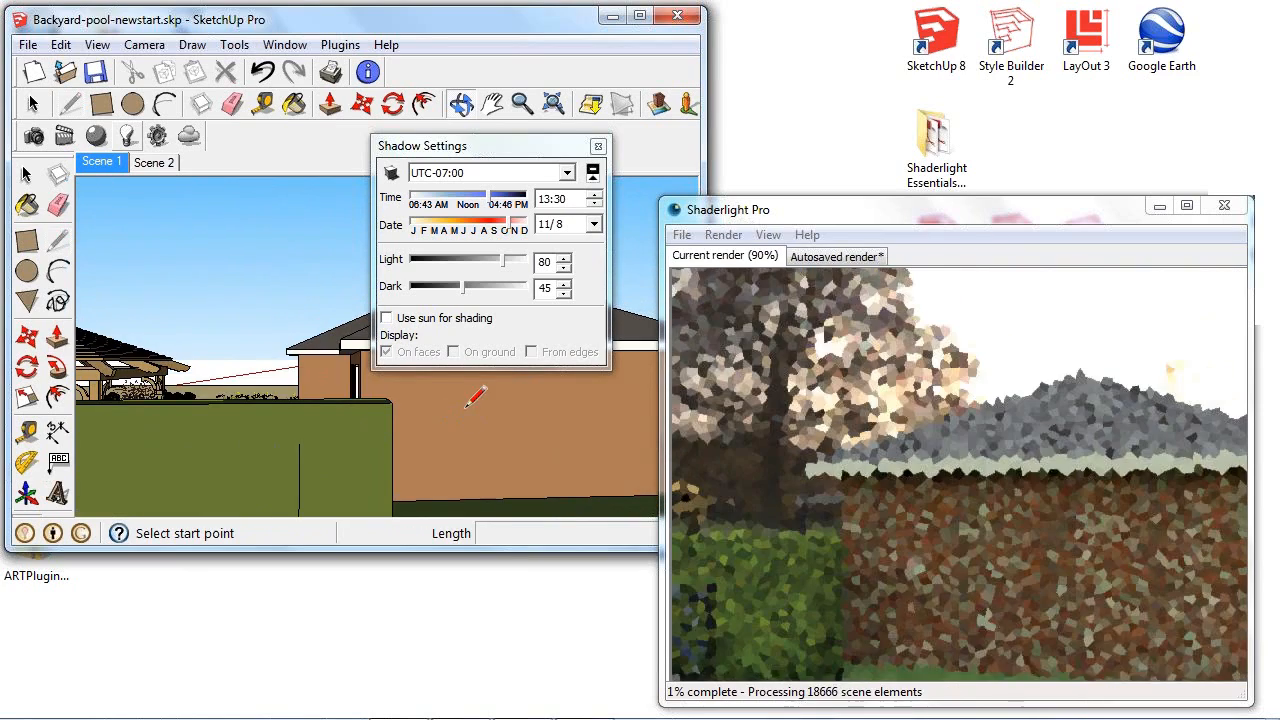
mouse_move(307, 301)
shift+middle_down()
mouse_move(318, 330)
mouse_move(458, 462)
shift+middle_up()
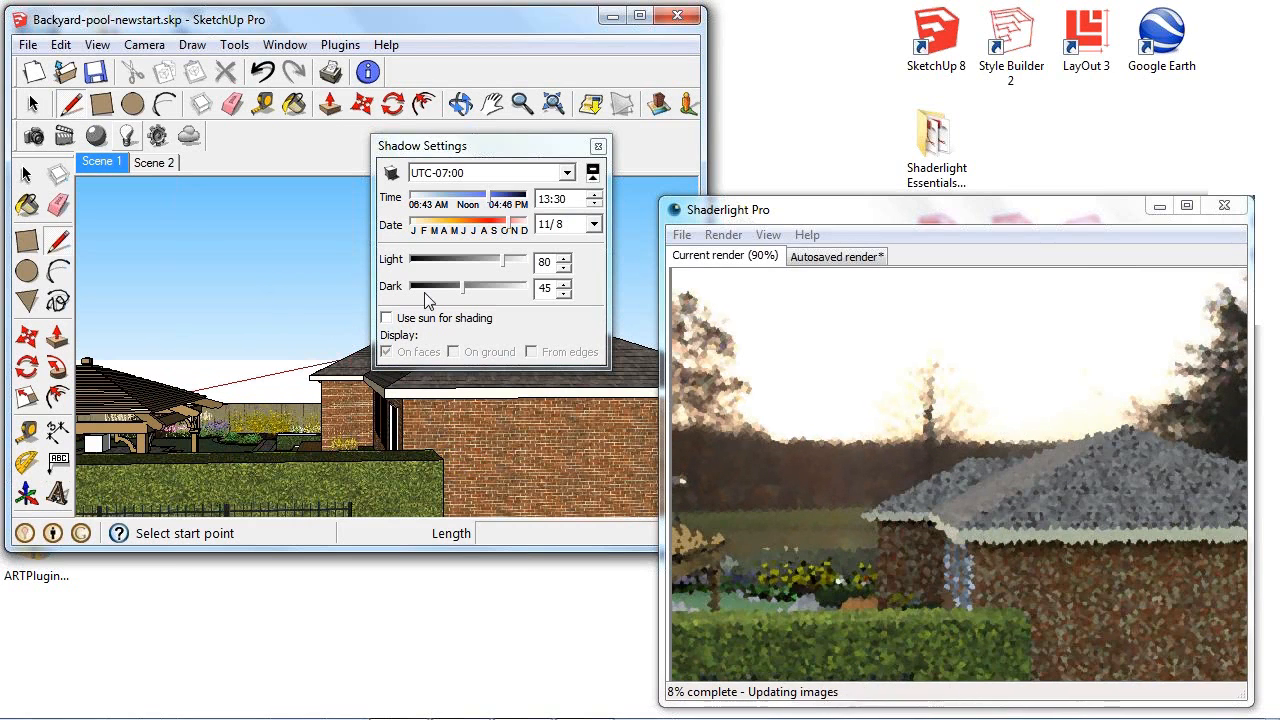
- Reopen the render settings, try exposures of -5 and +2, restore the exposure to 0, and close the settings
click(160, 136)
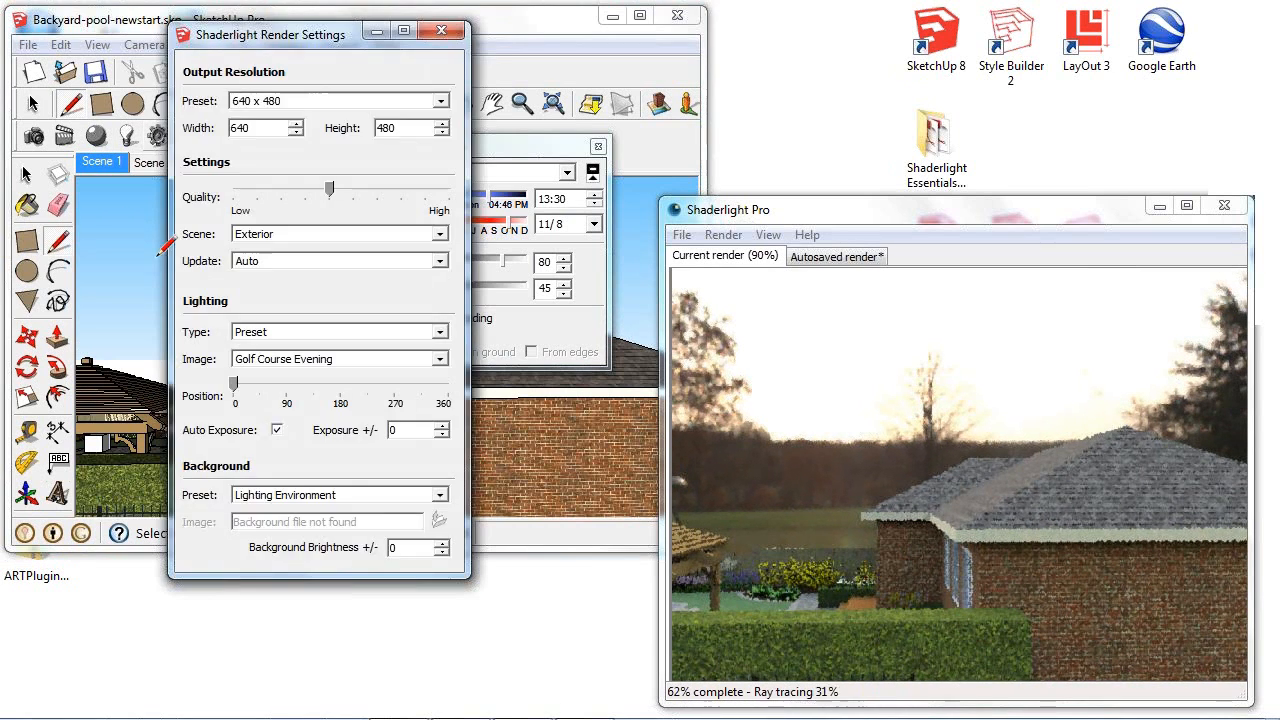
double_click(412, 431)
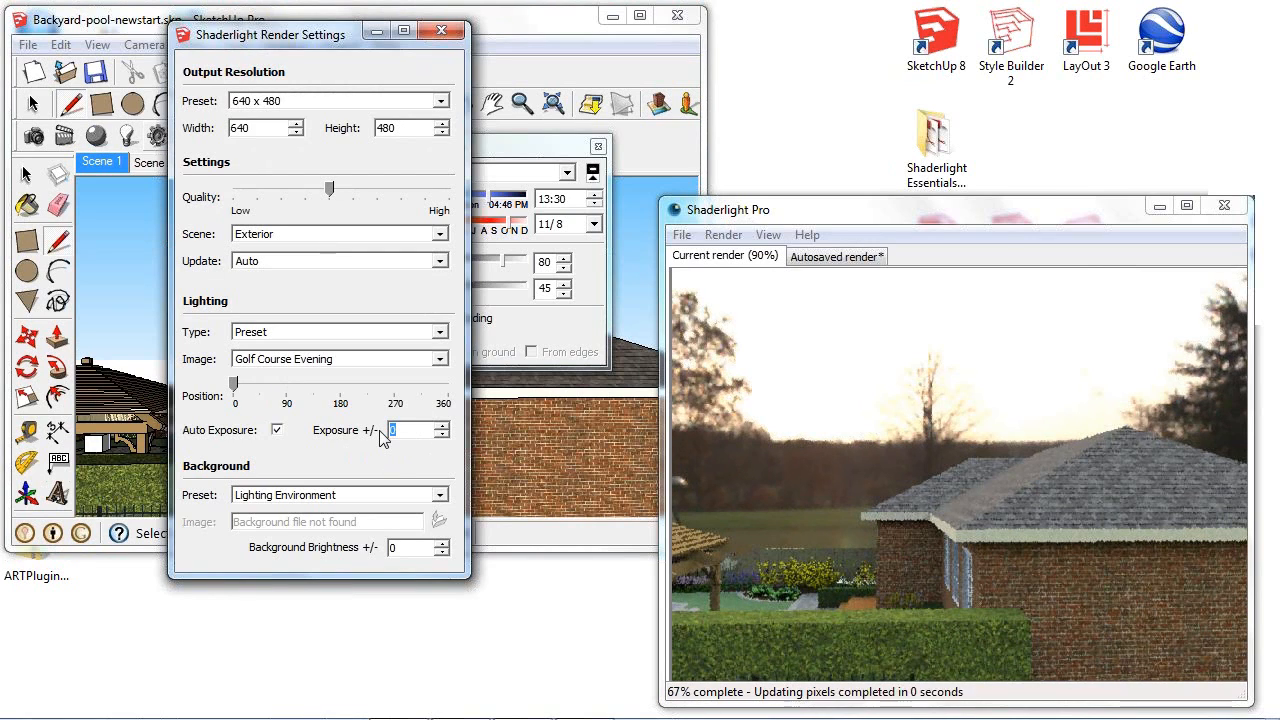
text(-5)
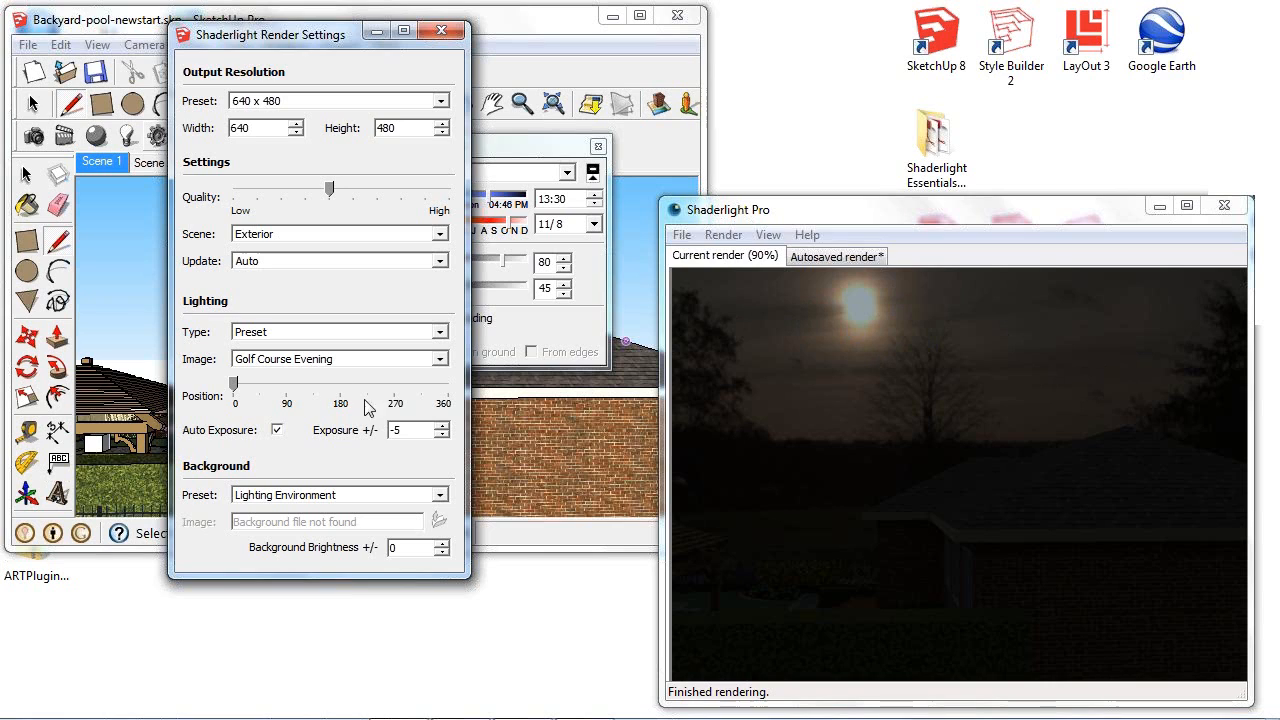
drag(422, 433, 375, 430)
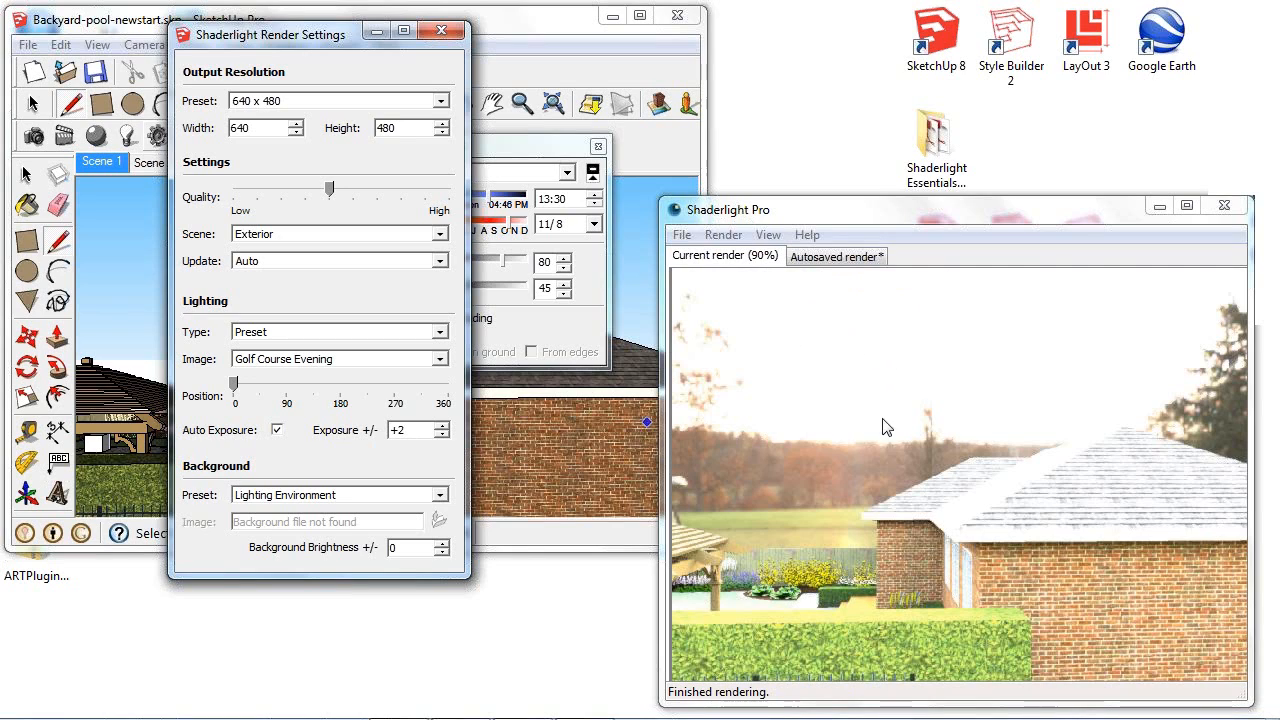
text(-2)
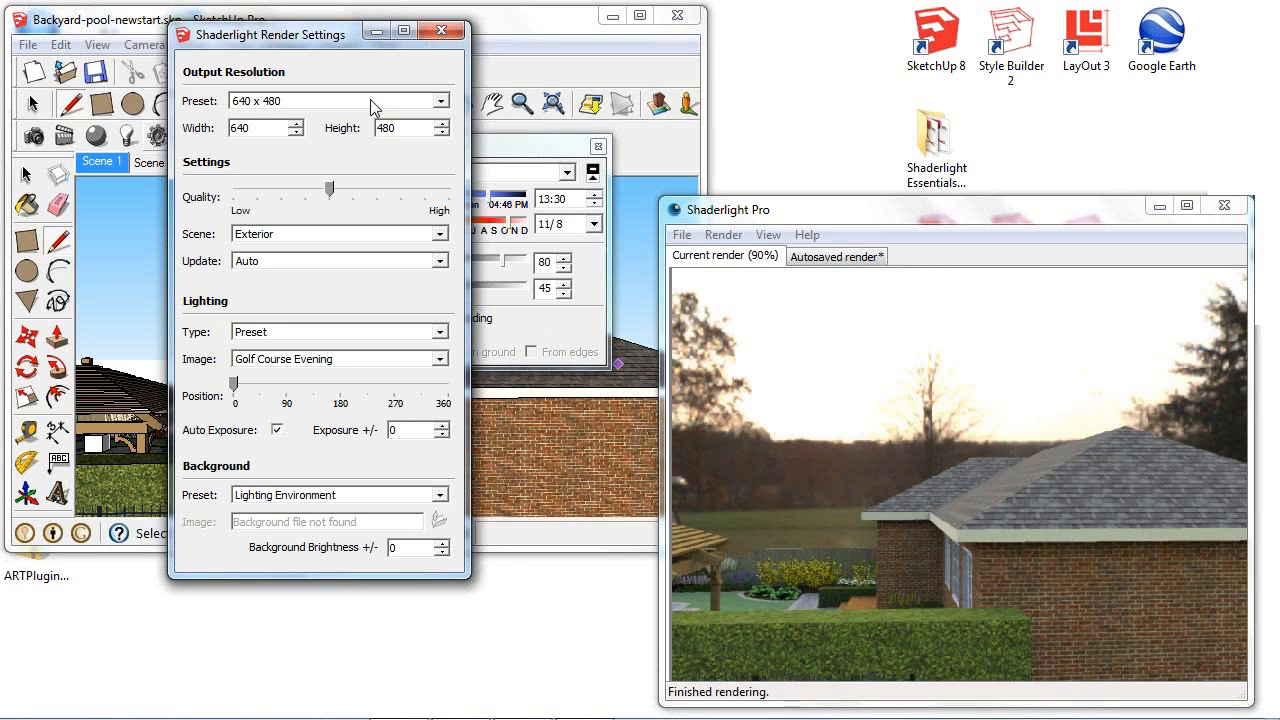
click(447, 32)
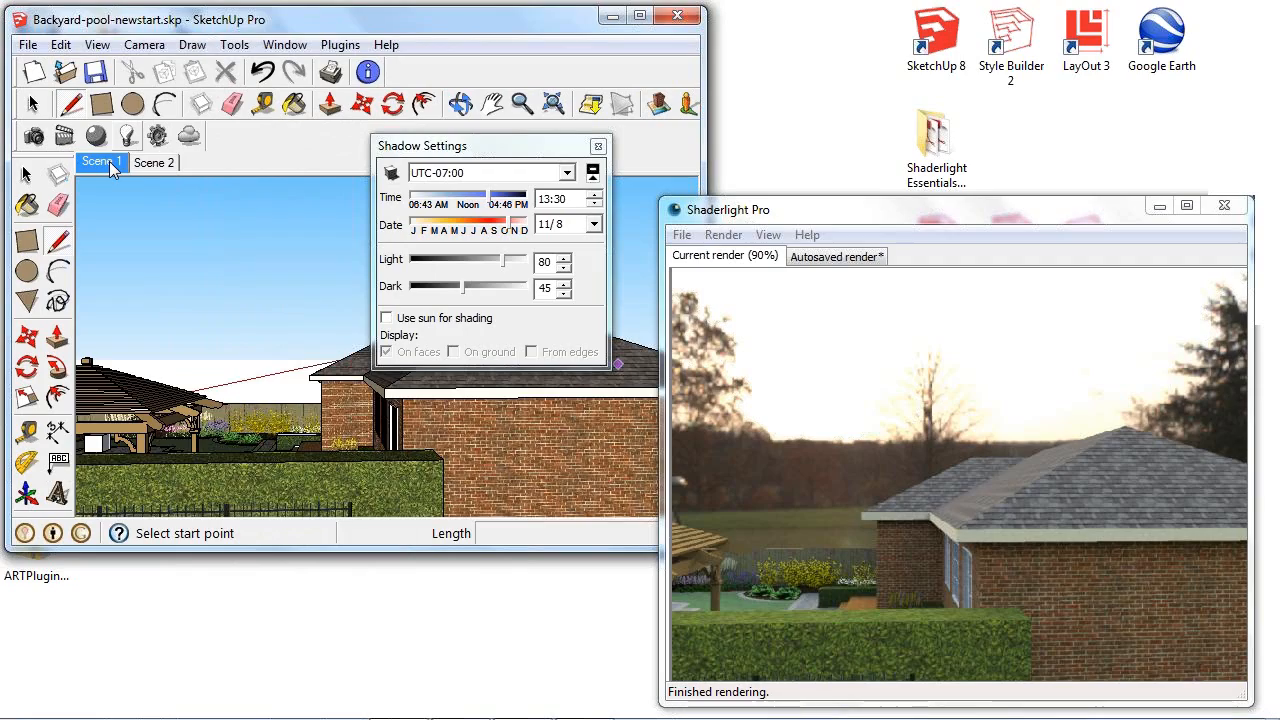
- Recall Scene 1 and zoom in close on the patio door glass to examine its reflections
click(104, 162)
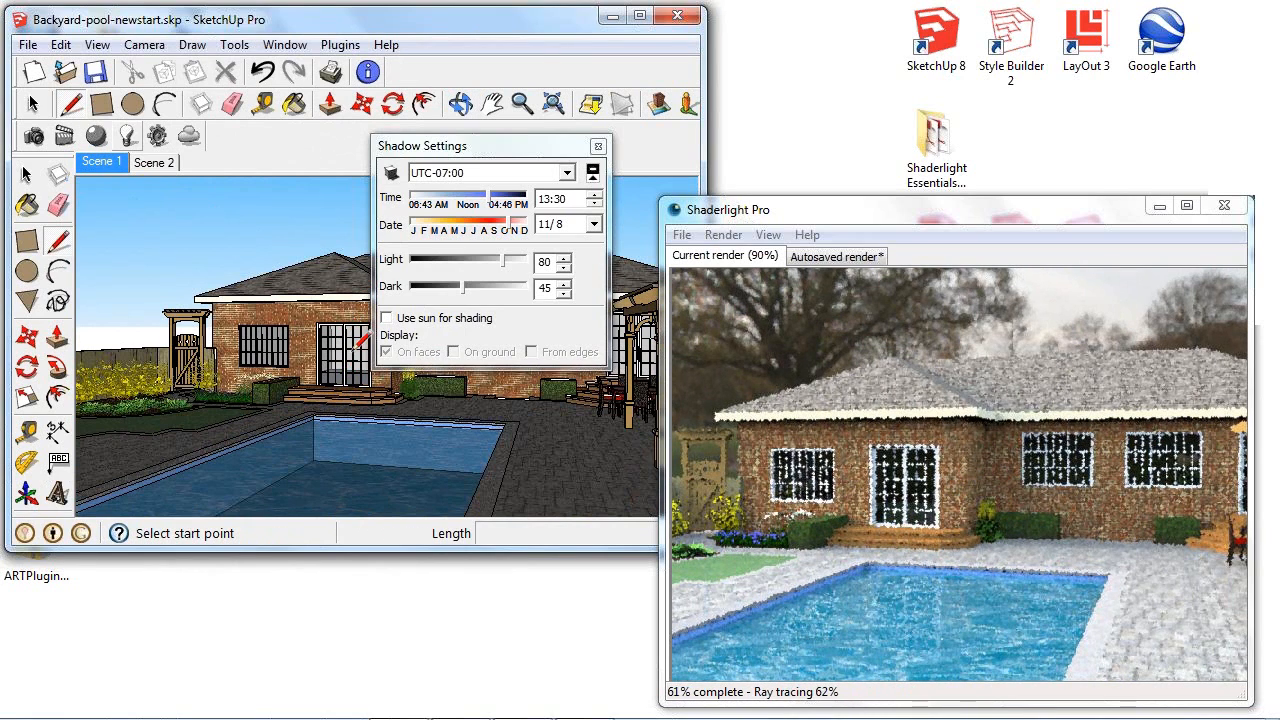
scroll(356, 341, up, 6)
scroll(350, 328, up, 3)
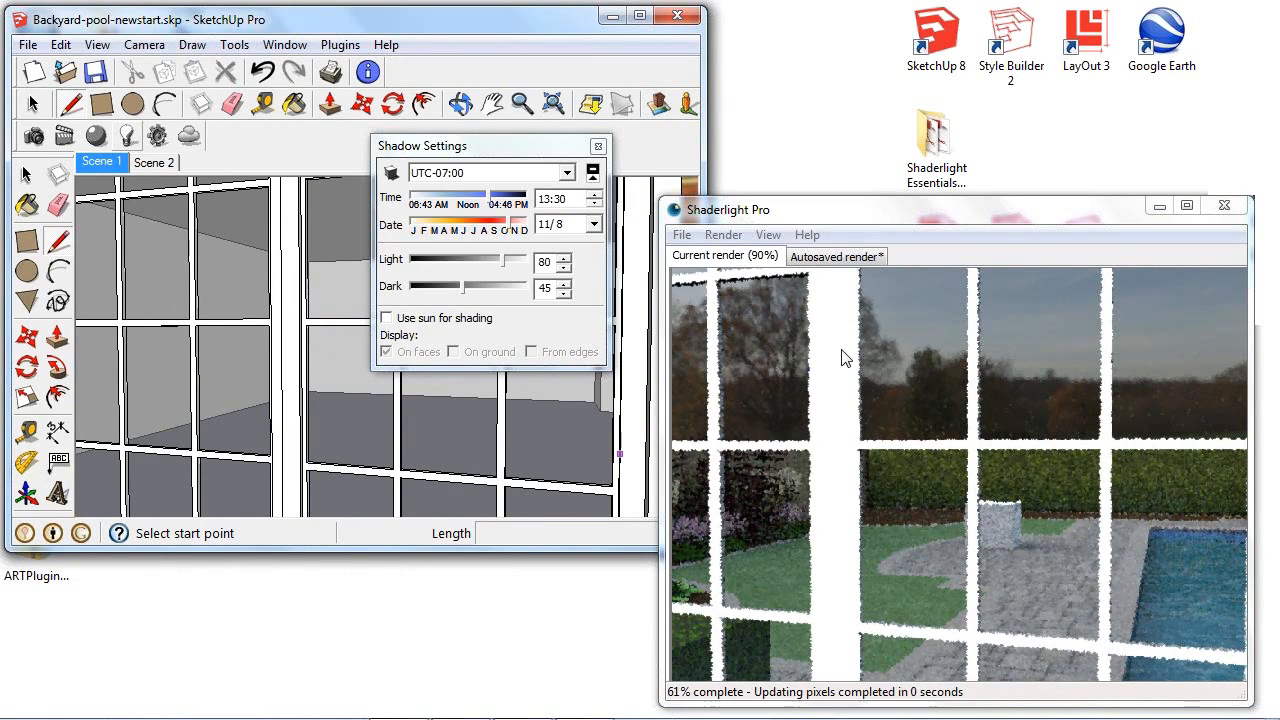
- Close the shadow settings and set the render lighting type to SketchUp Sunlight
click(598, 146)
click(156, 137)
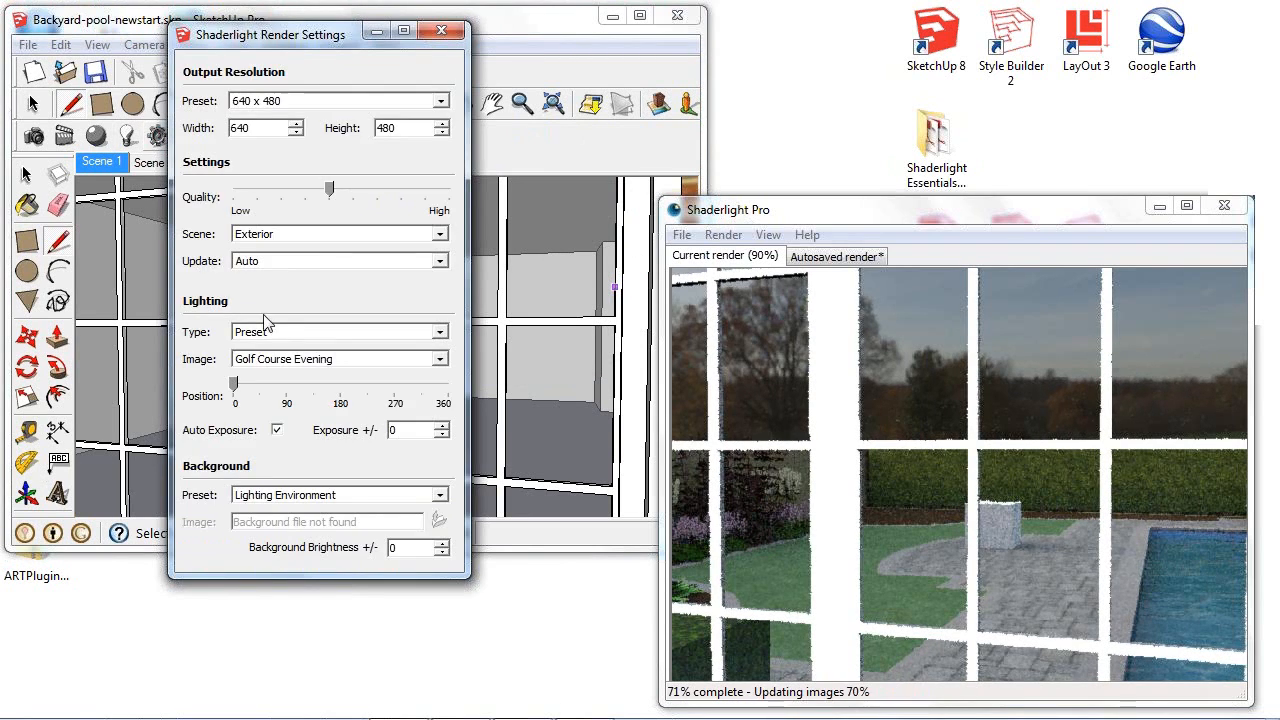
click(335, 335)
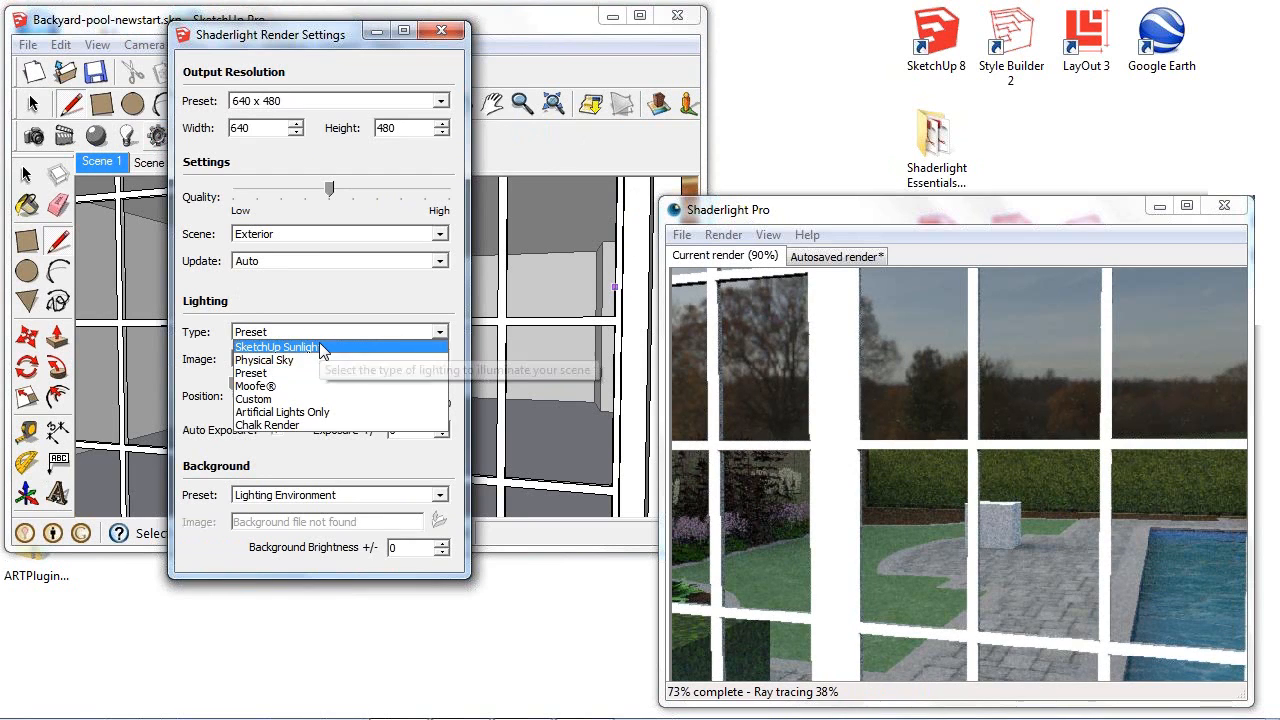
click(319, 345)
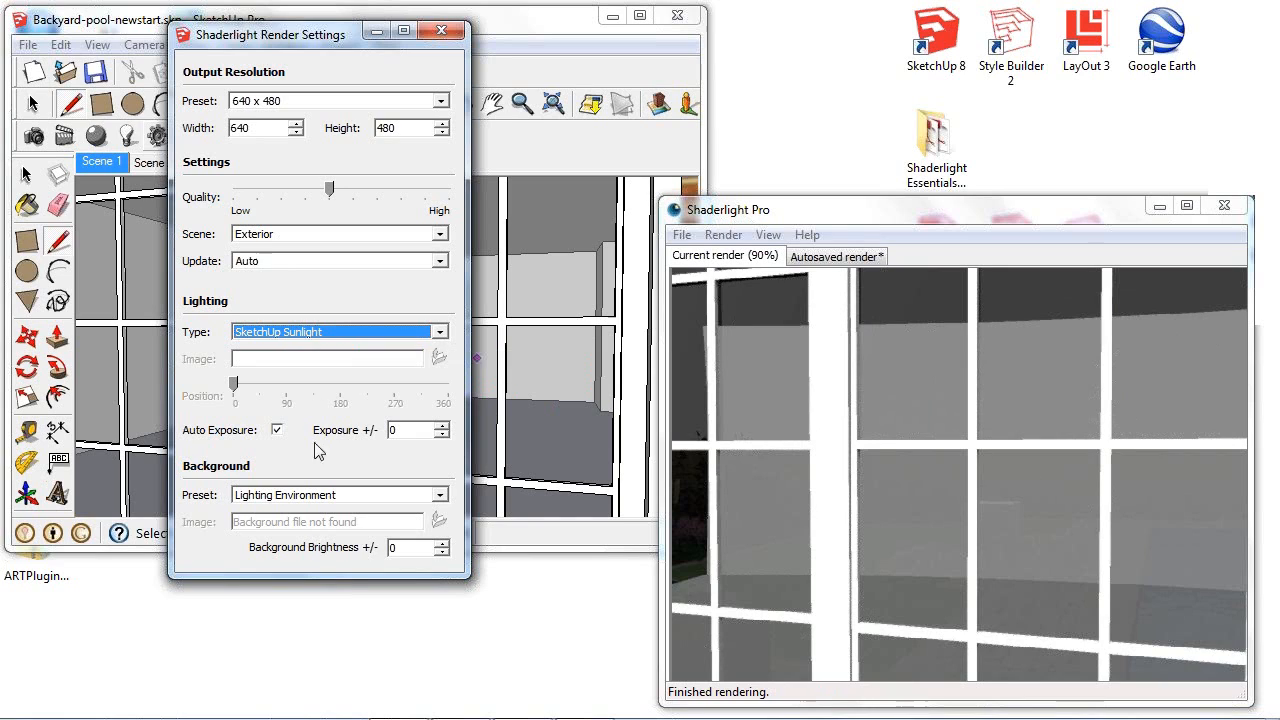
- Set the lighting type to Moofe® with the Sunlit Lawns, New Zealand image and close the render settings
click(334, 331)
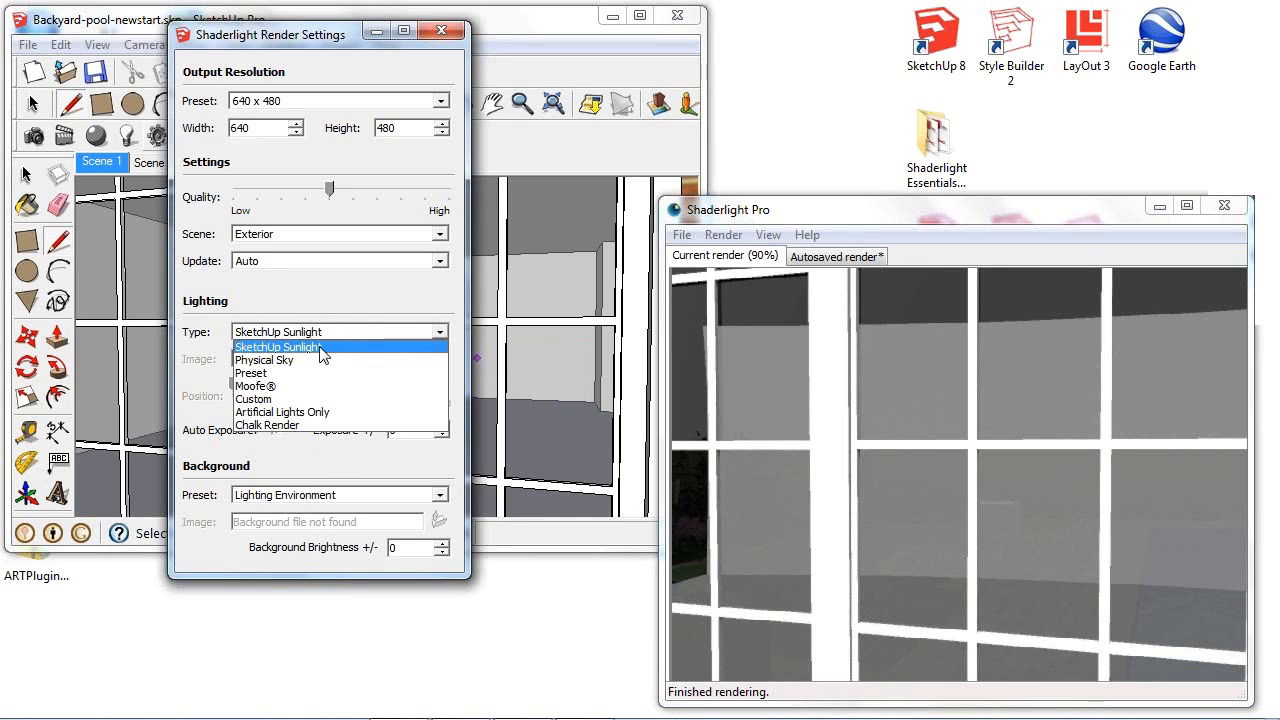
click(279, 387)
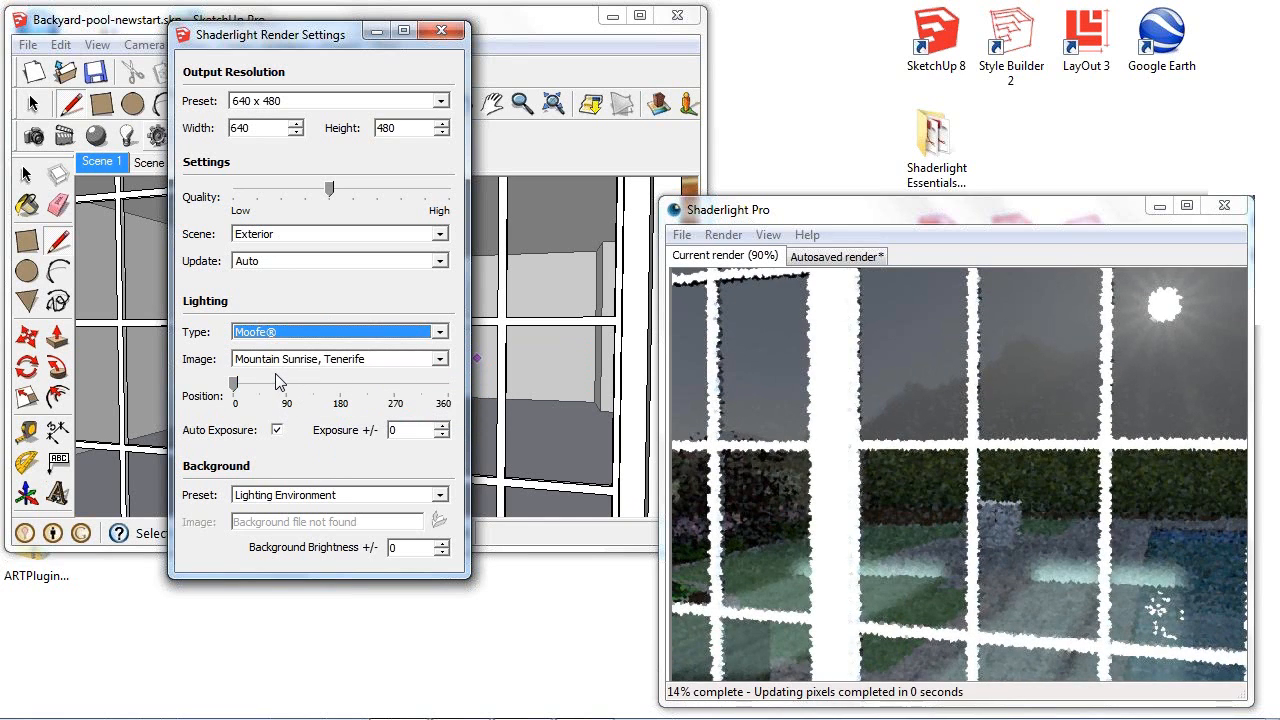
click(348, 362)
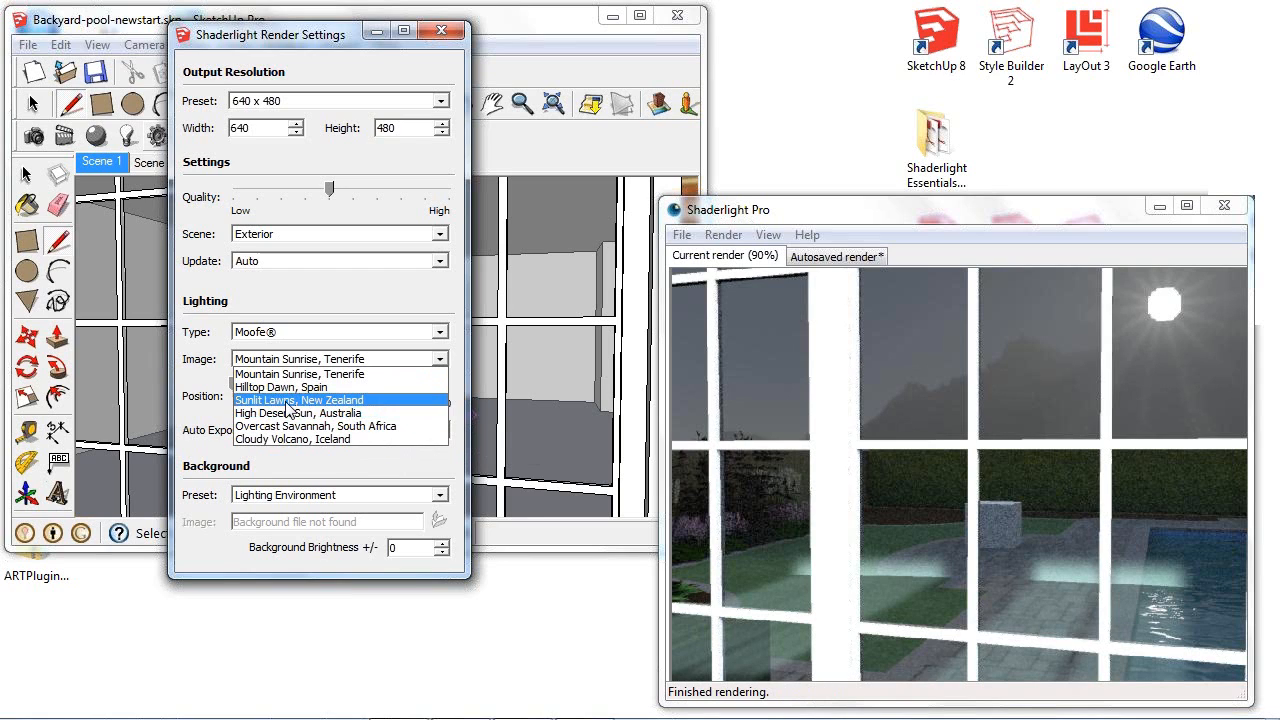
click(286, 401)
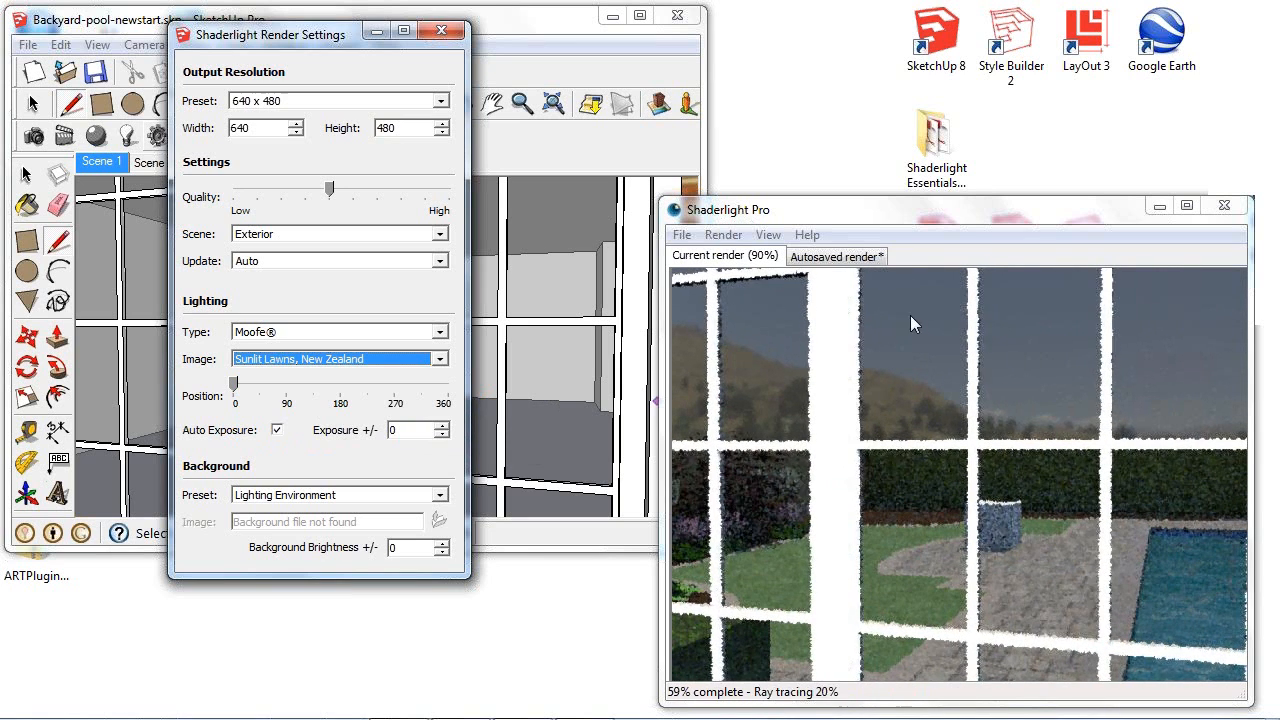
click(441, 31)
- Pull the view back from the door glass to examine the house front under the new lighting
mouse_move(430, 378)
middle_down()
mouse_move(494, 371)
mouse_move(479, 373)
middle_up()
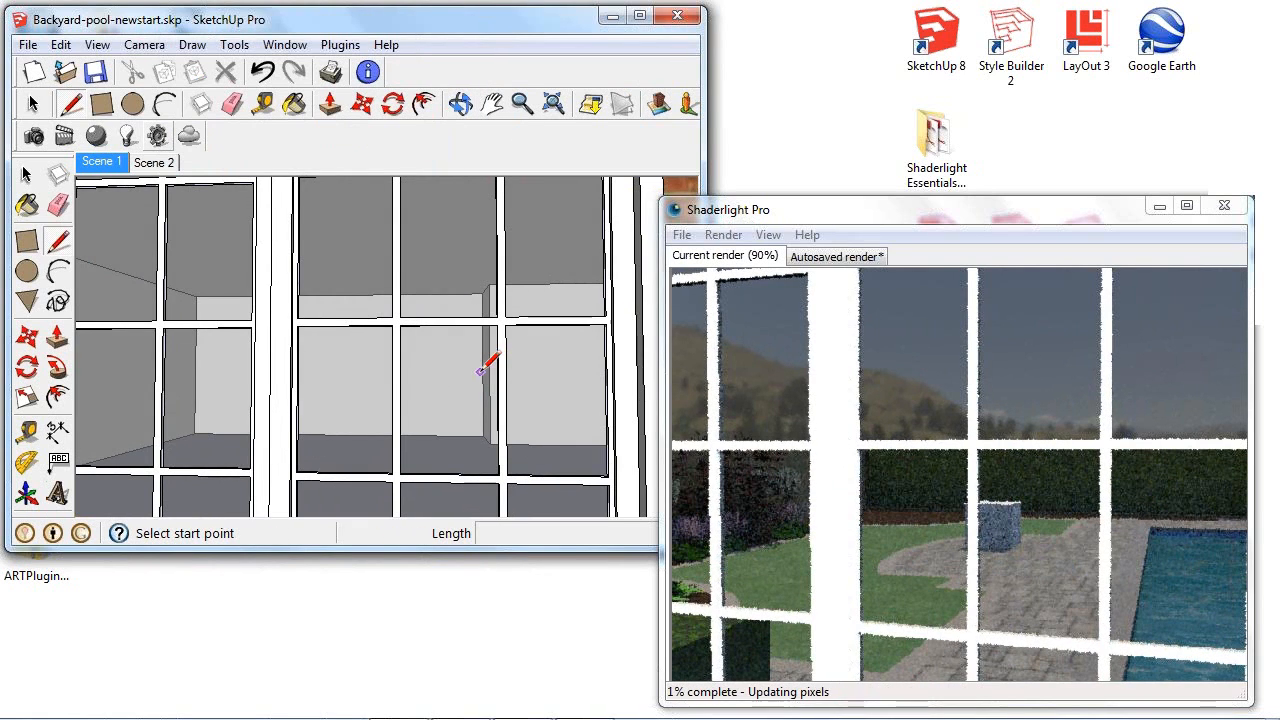
scroll(479, 371, down, 3)
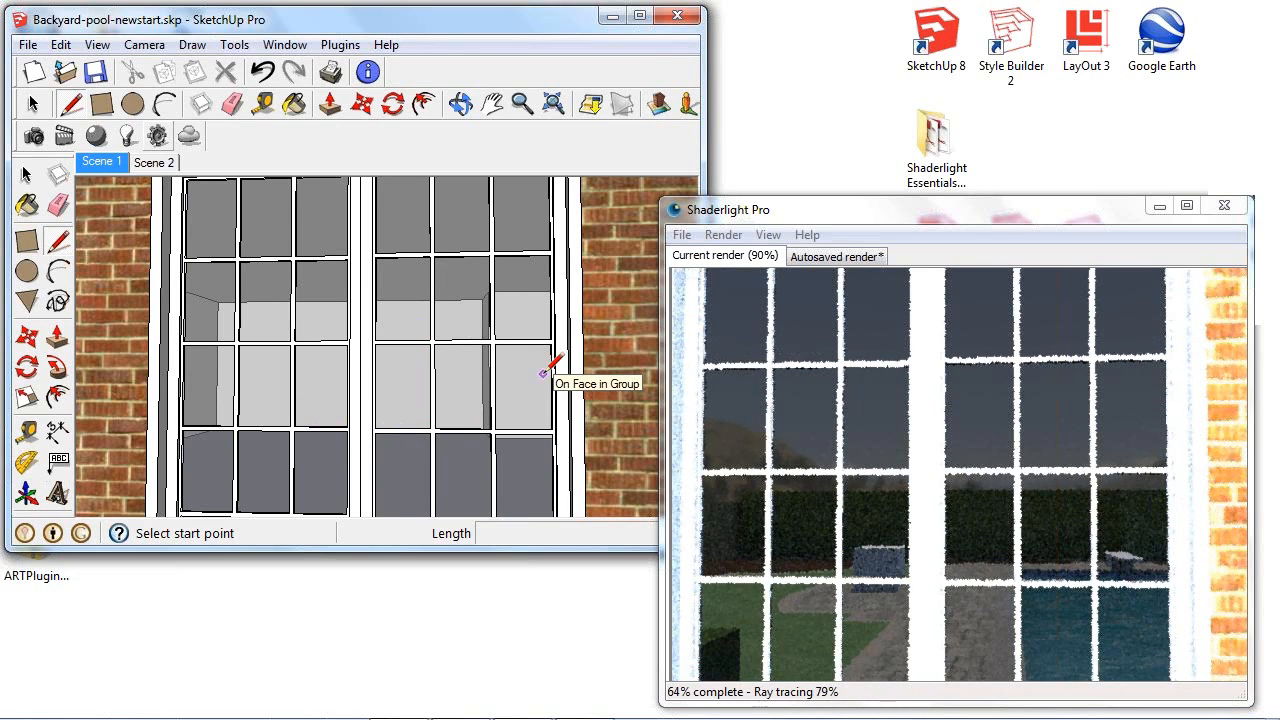
scroll(543, 373, down, 8)
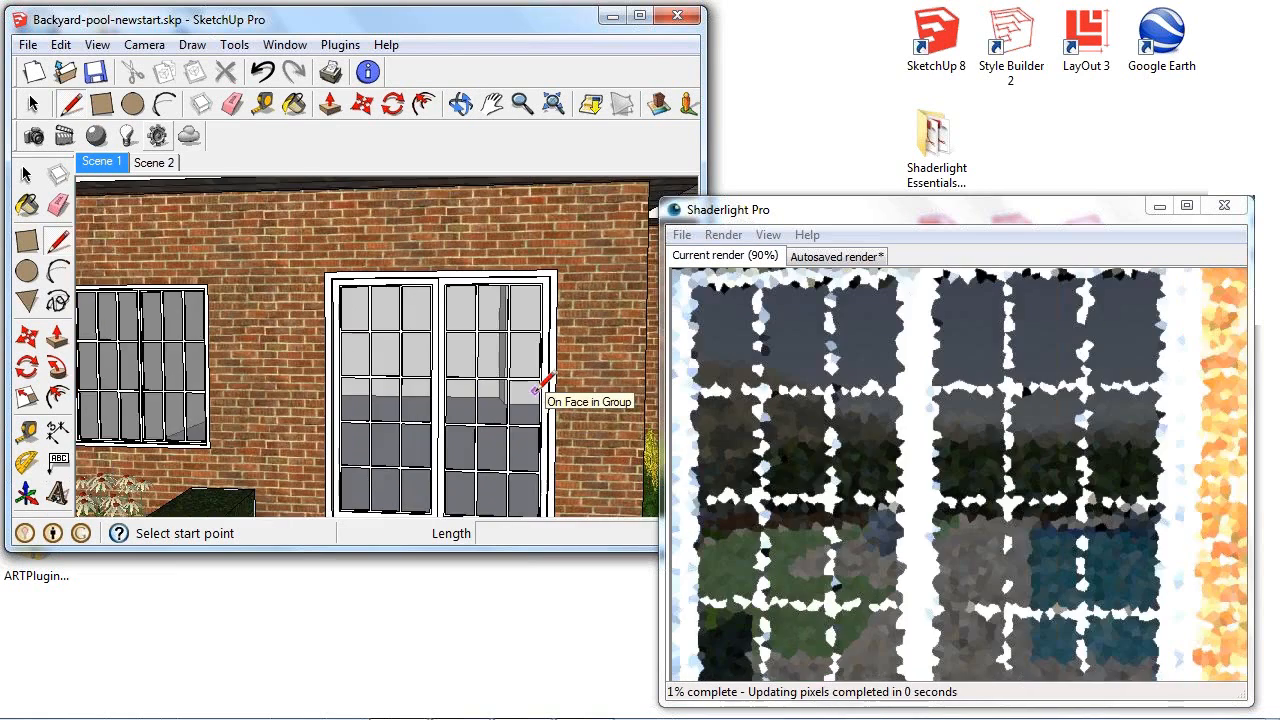
scroll(538, 388, down, 6)
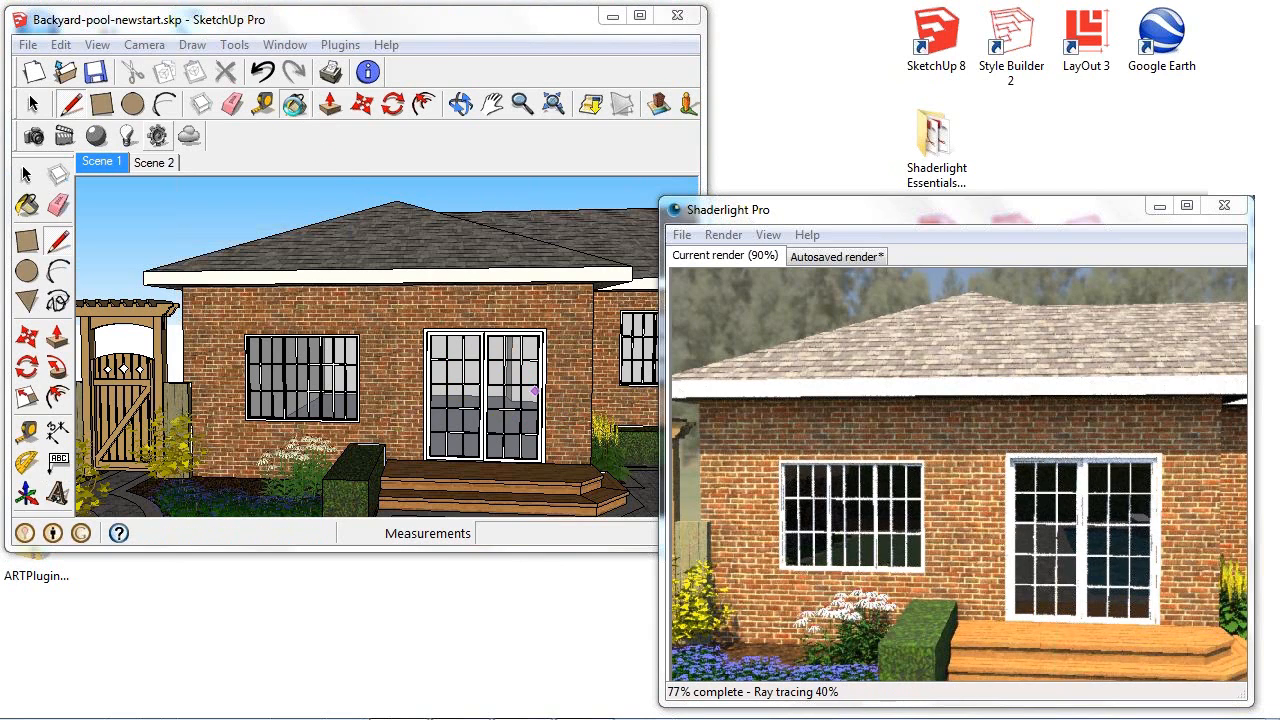
- Sample the Translucent_Glass_Gray material from the patio door and lighten its color to white
click(294, 104)
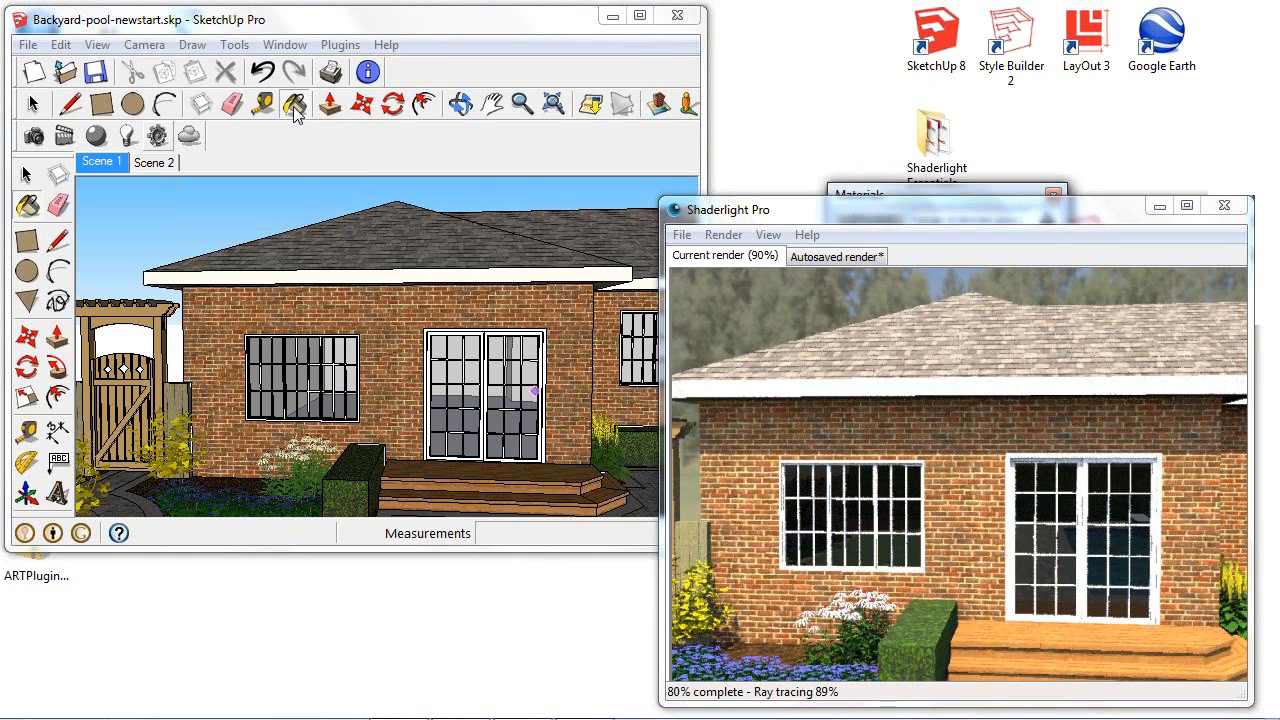
drag(978, 193, 195, 186)
click(263, 288)
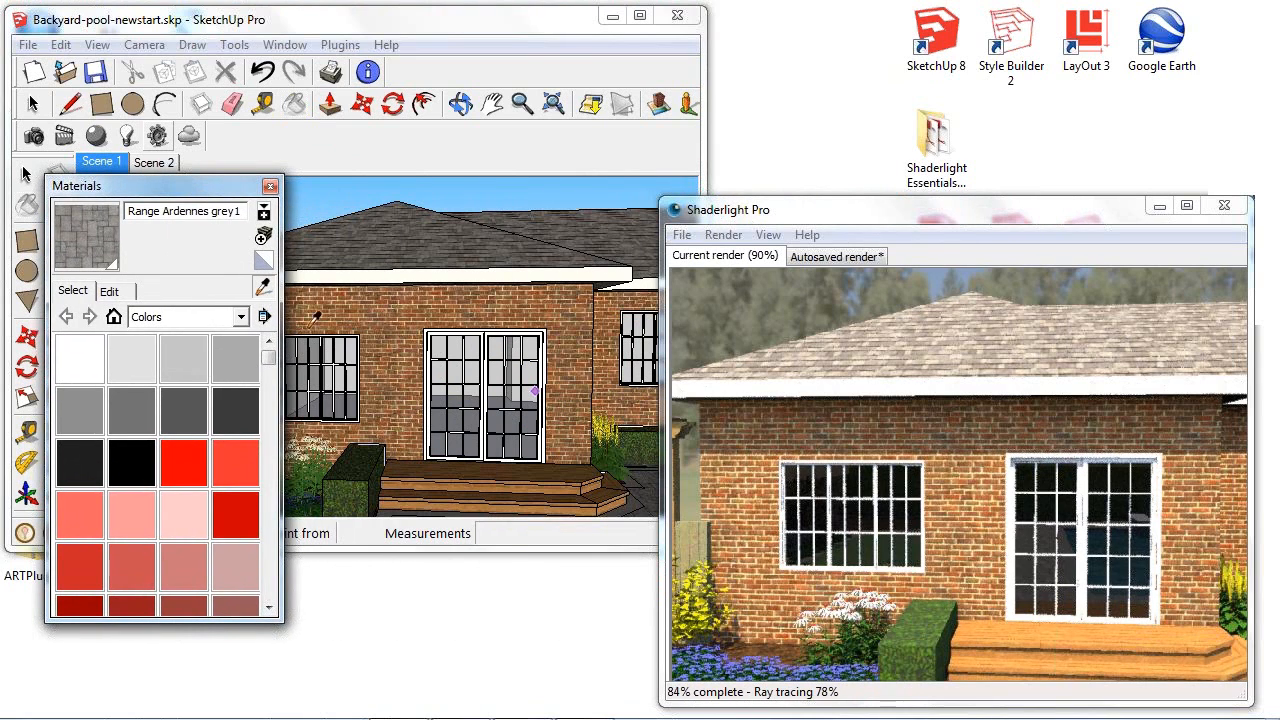
click(471, 376)
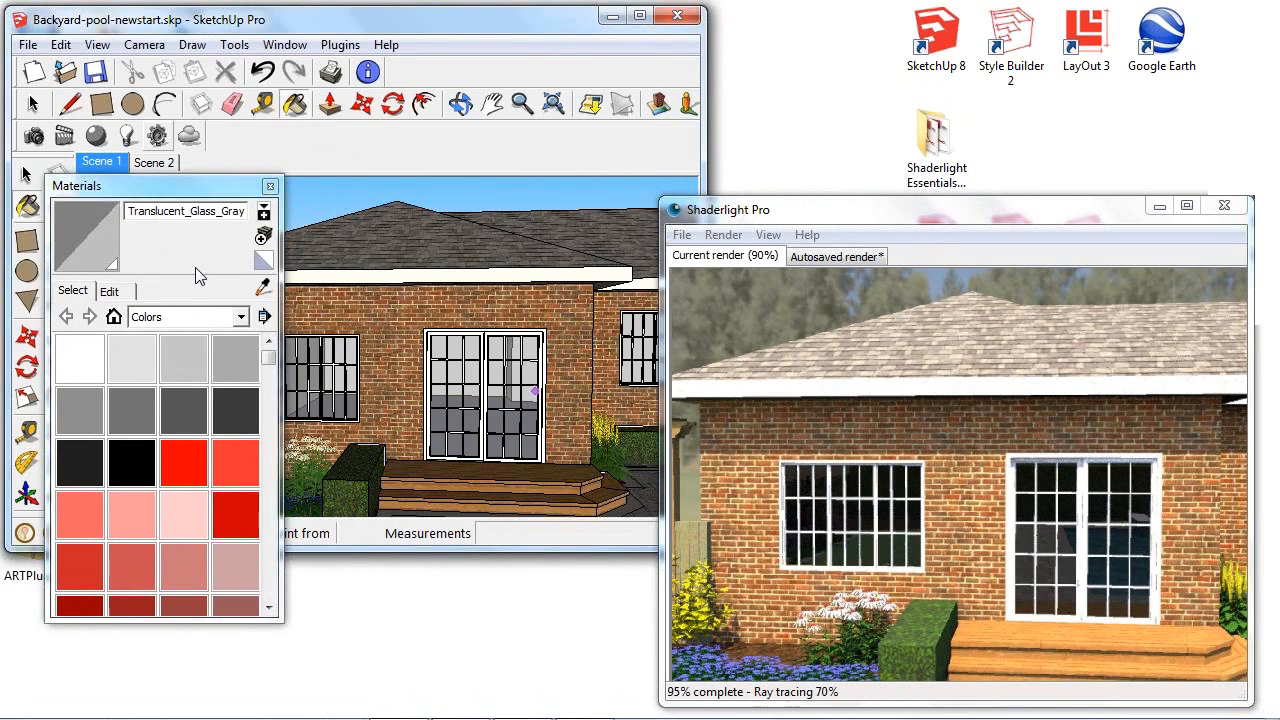
click(110, 291)
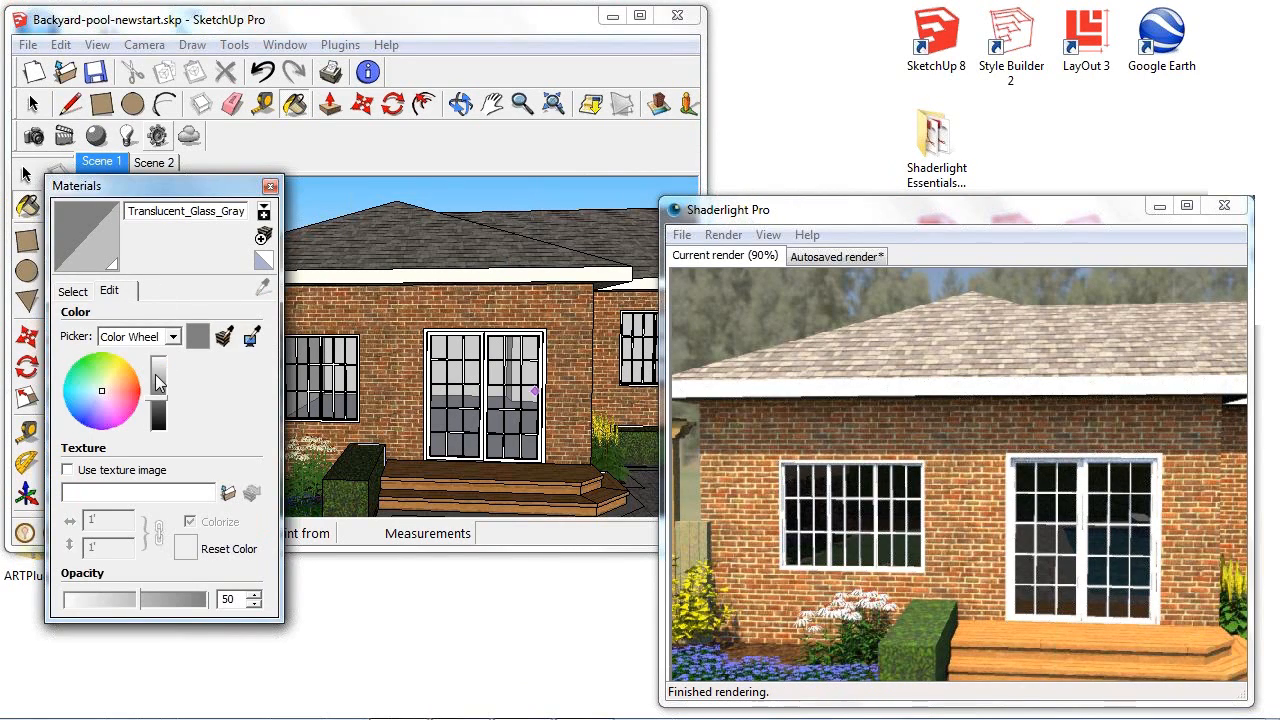
drag(162, 369, 161, 372)
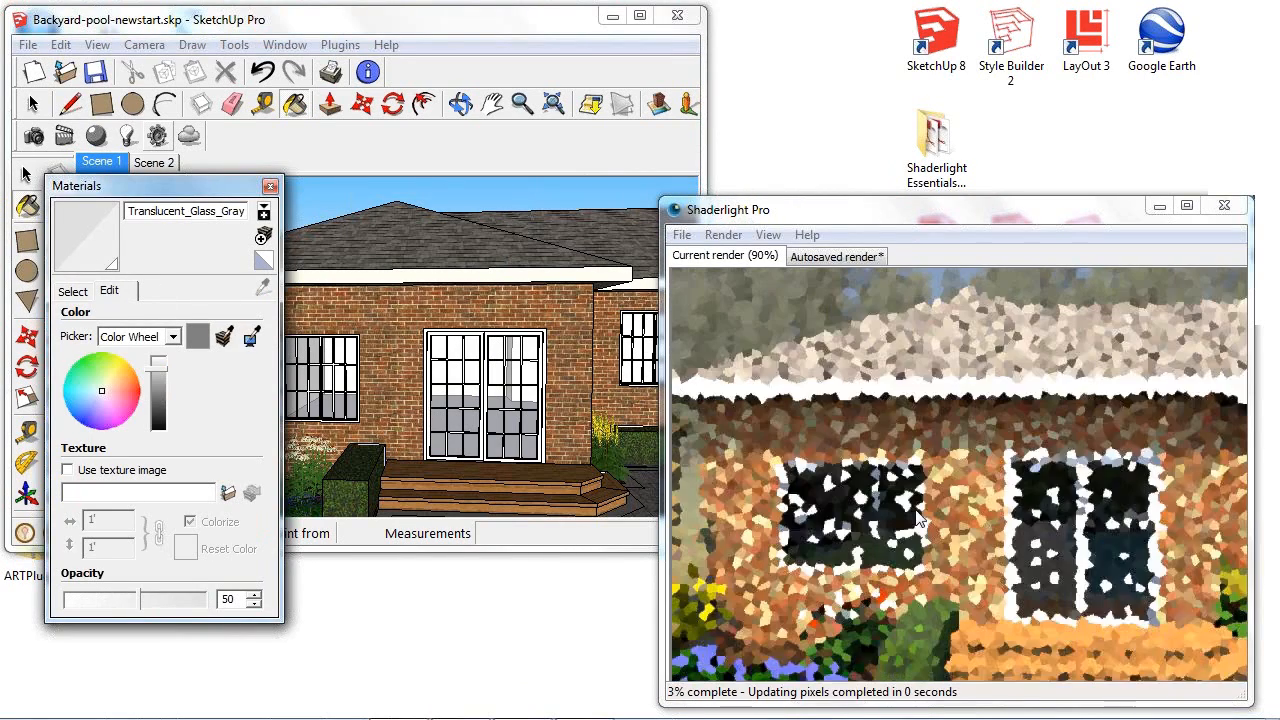
click(162, 368)
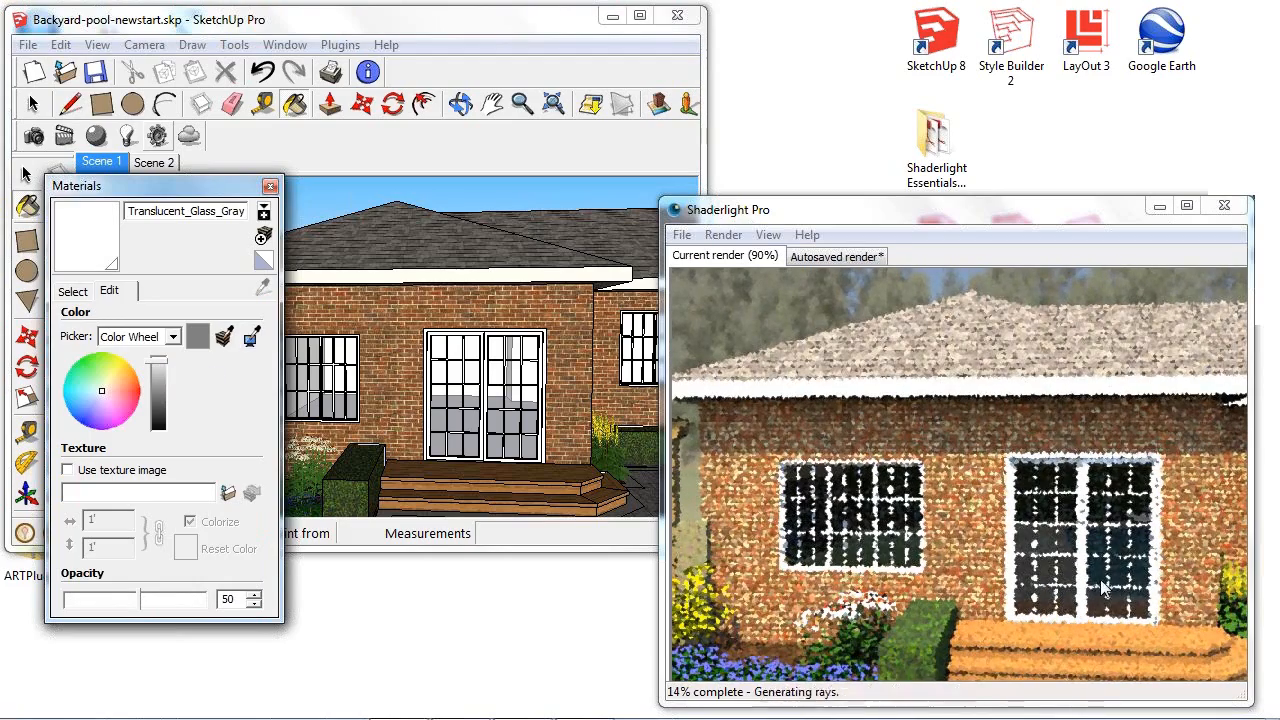
- Inspect the patio door glass up close, darken its material color slightly to light gray, and close the material editor
middle_drag(651, 330, 590, 350)
scroll(525, 442, up, 1)
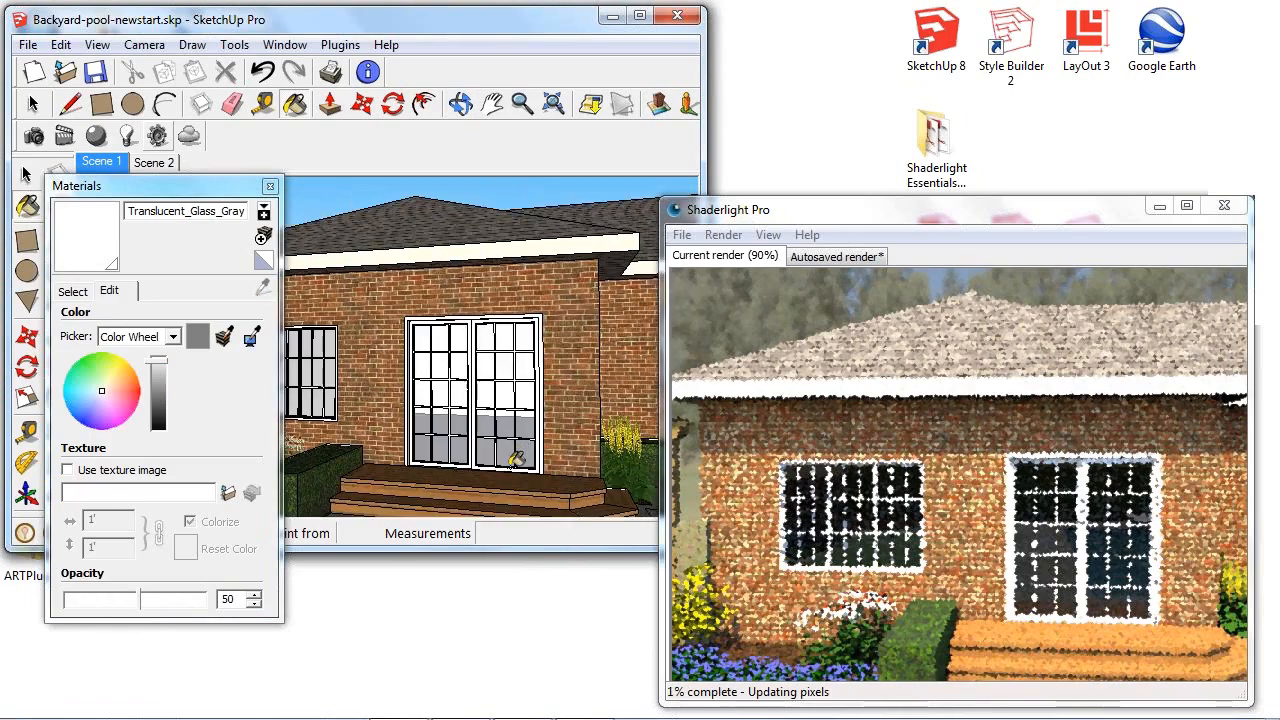
scroll(510, 456, up, 4)
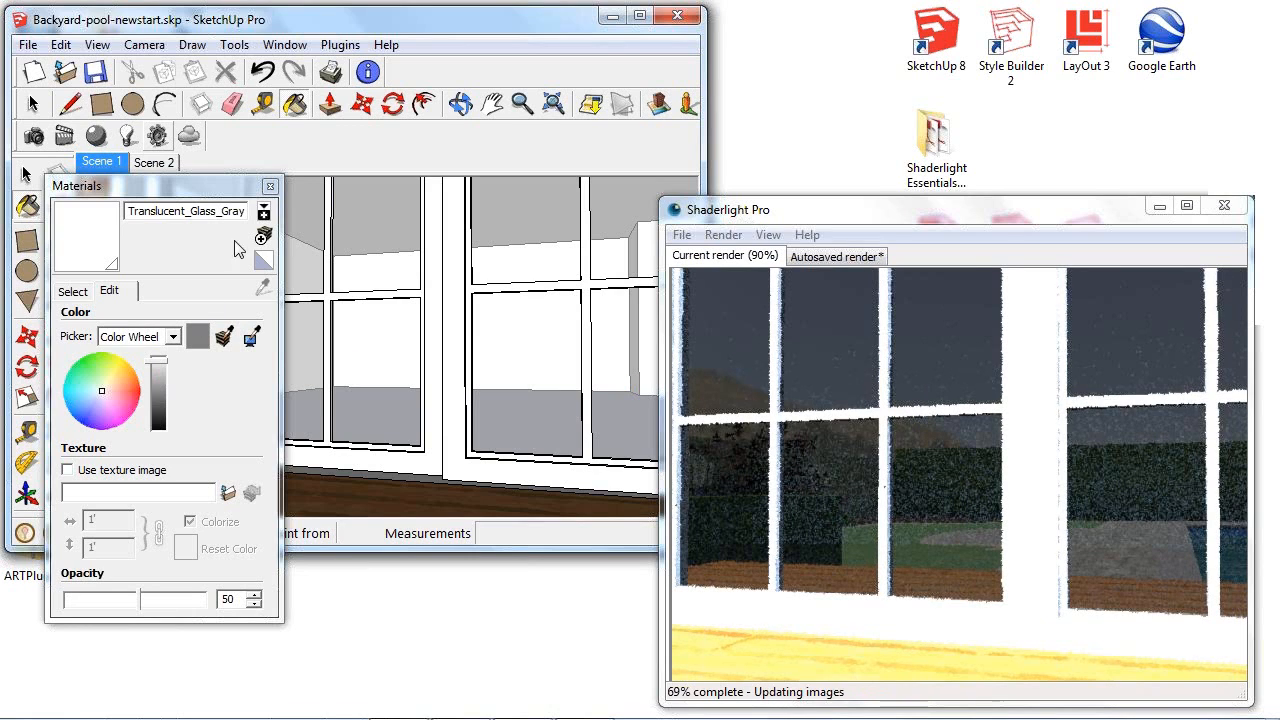
click(159, 378)
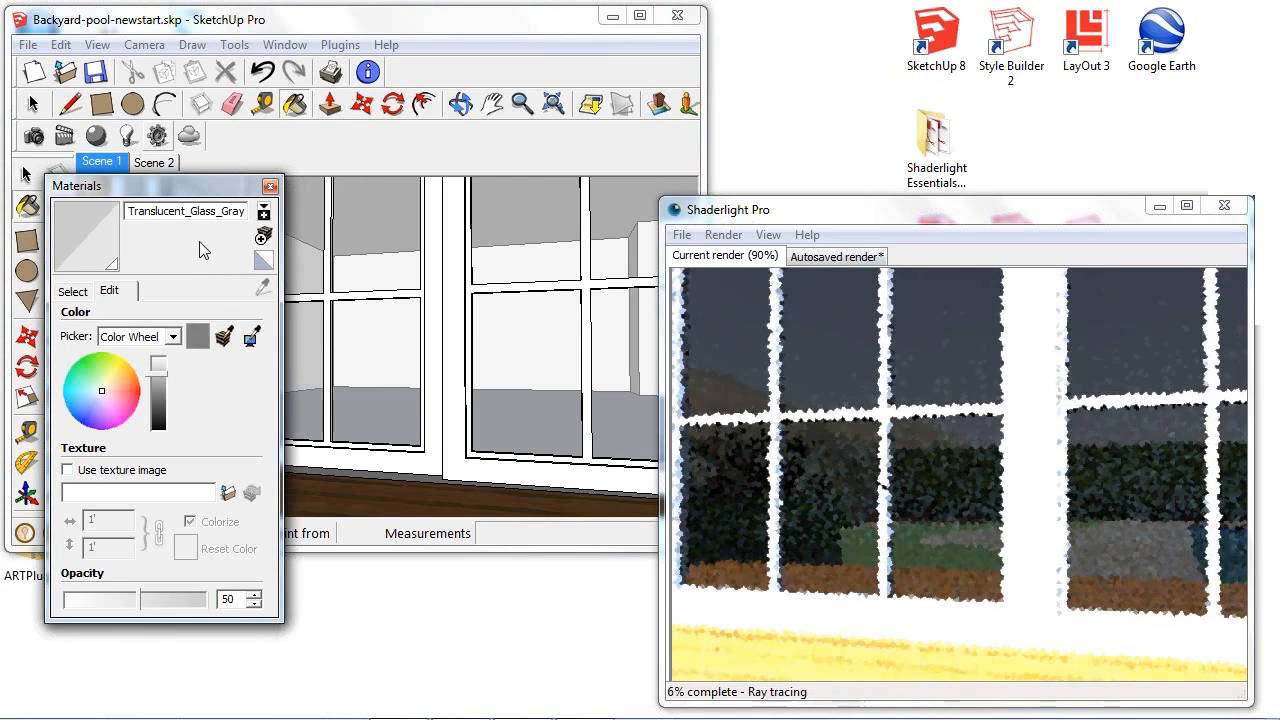
click(270, 186)
- Pull the view back from the door glass to examine the house and pool together in the render
mouse_move(366, 277)
middle_down()
mouse_move(435, 380)
mouse_move(423, 366)
mouse_move(314, 368)
middle_up()
scroll(437, 370, down, 10)
key(b)
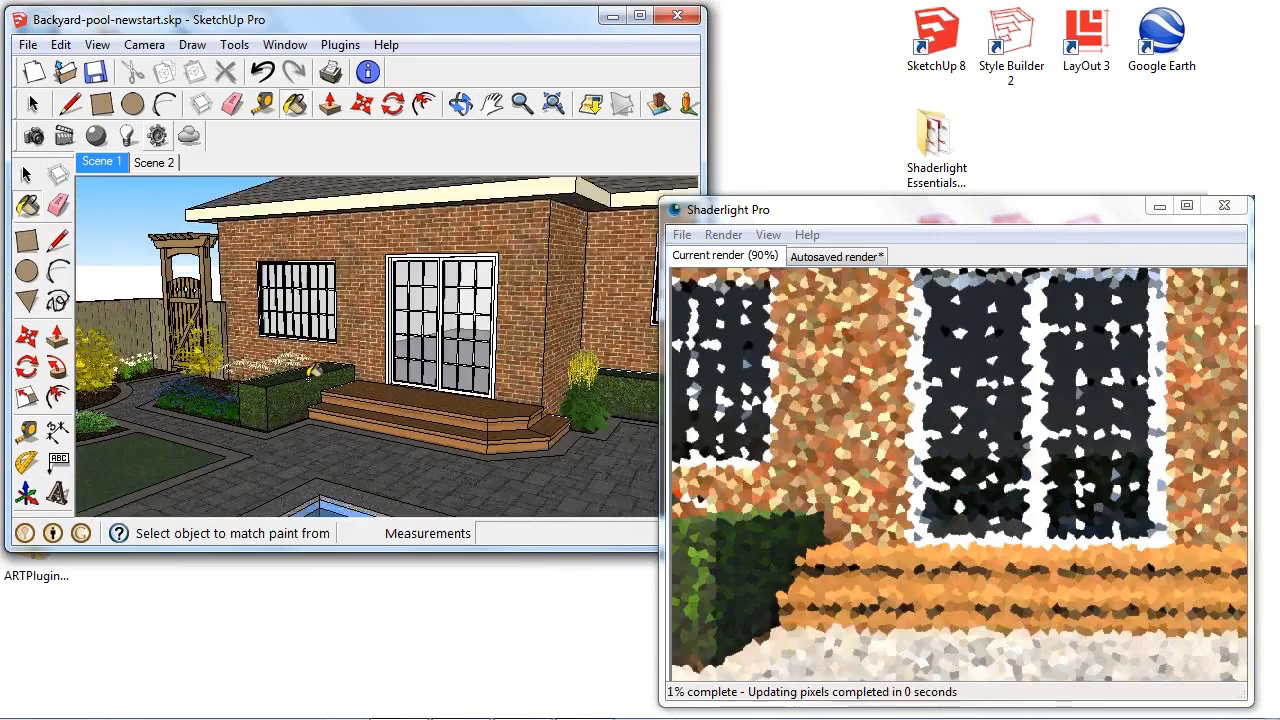
scroll(313, 372, down, 5)
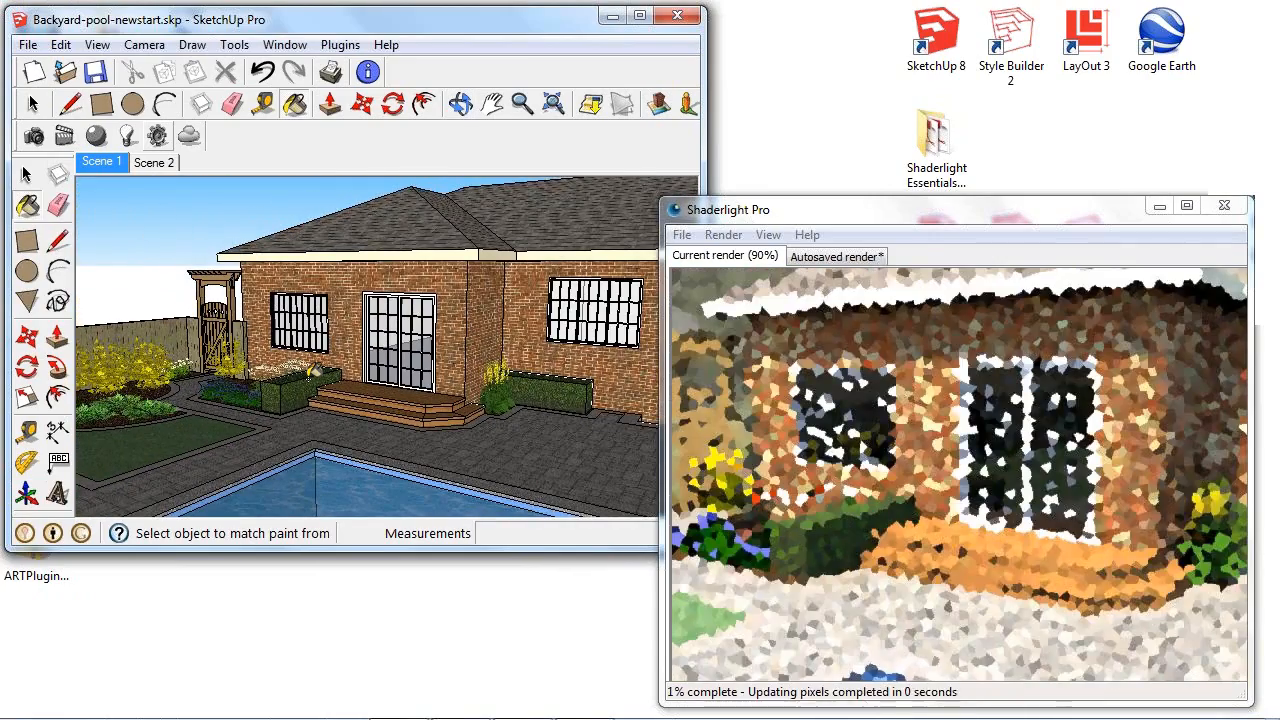
middle_drag(412, 392, 405, 362)
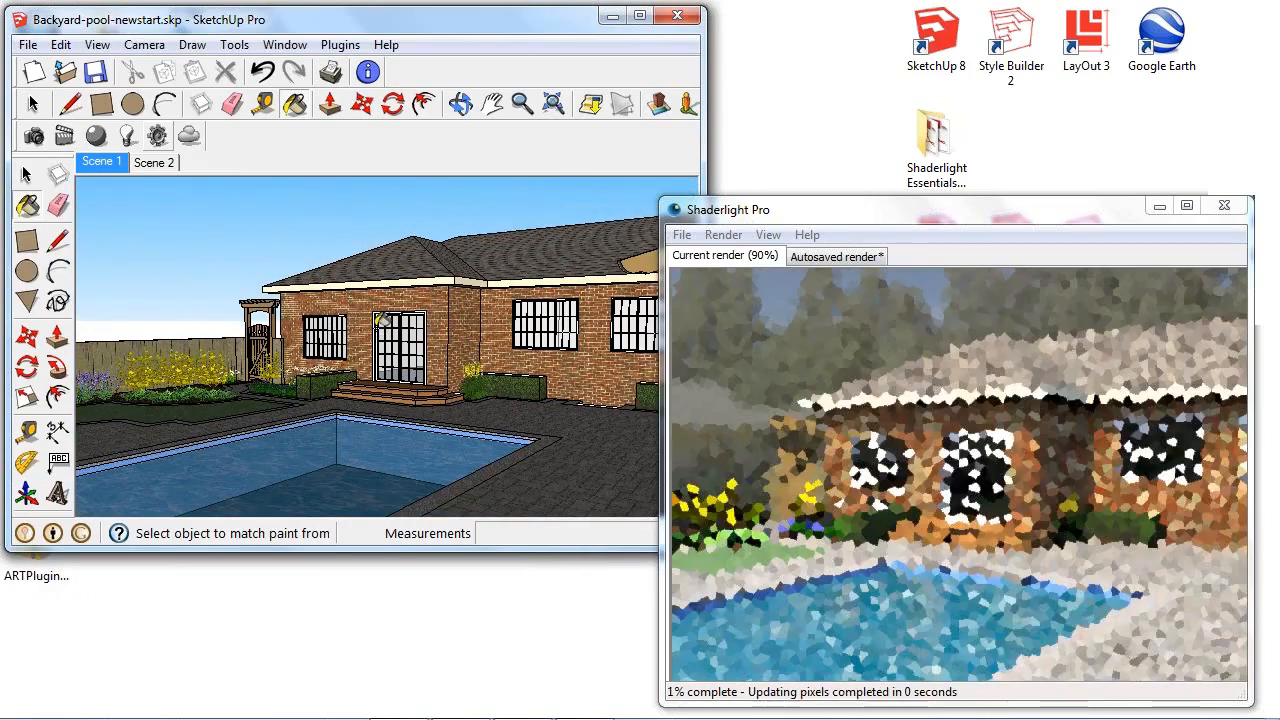
- Review the render's lighting and background settings, and frame the scenery behind the garden fence beside the house
click(159, 138)
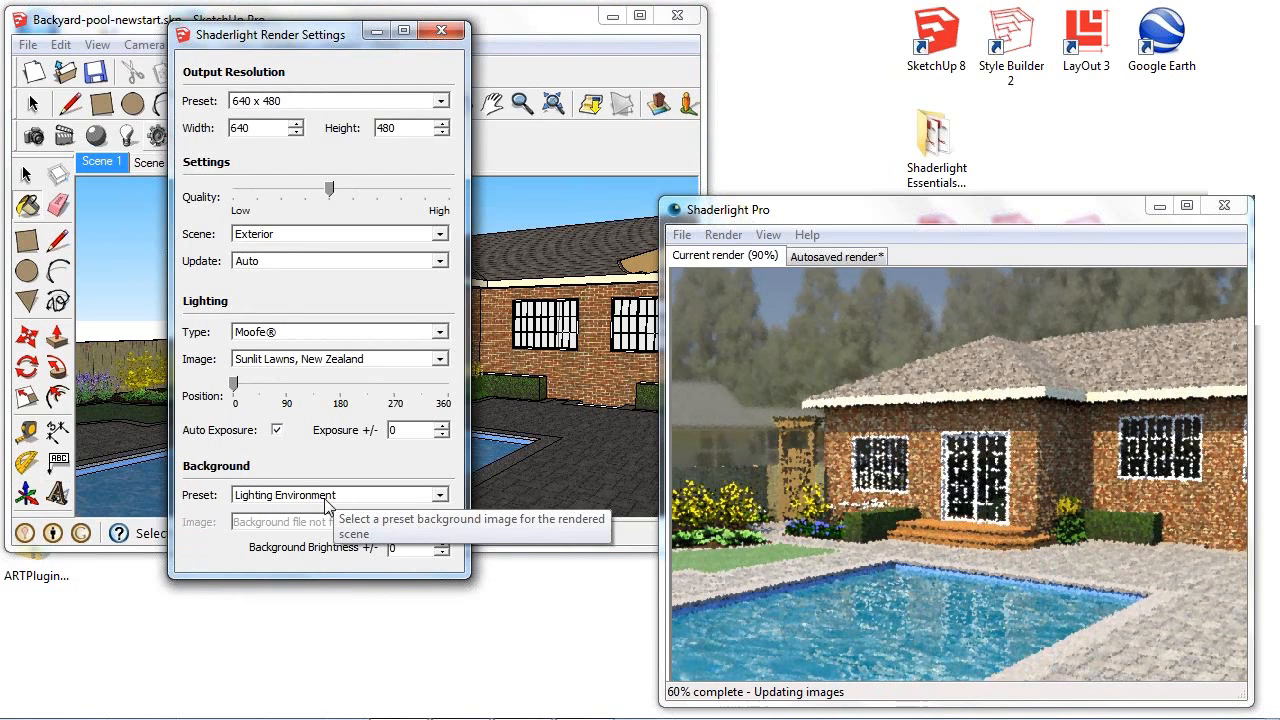
click(441, 31)
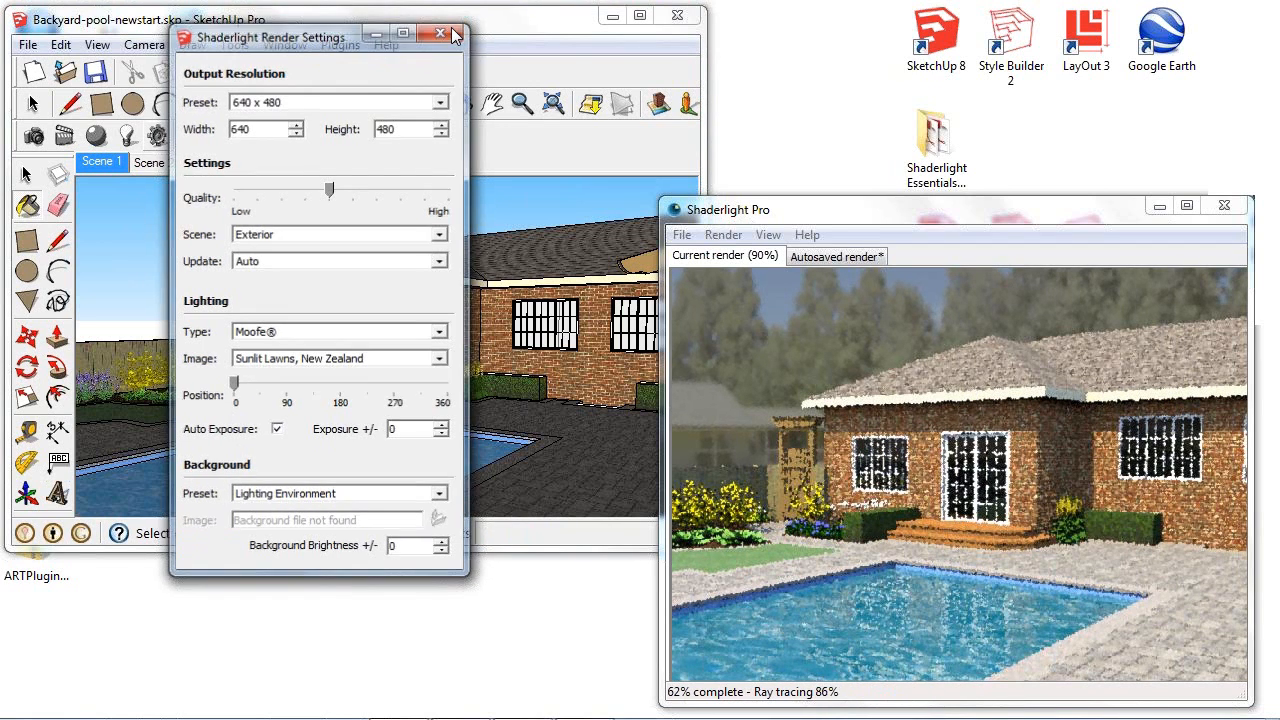
middle_drag(489, 333, 343, 321)
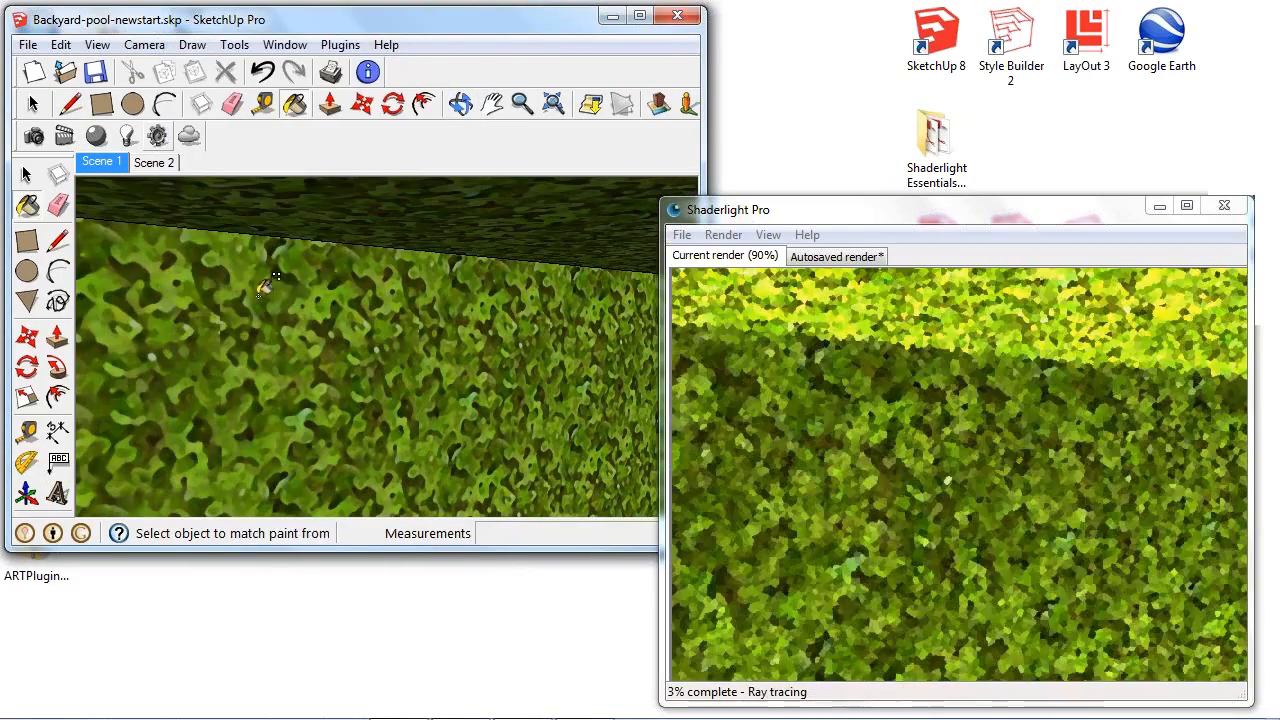
mouse_move(371, 349)
middle_down()
mouse_move(508, 455)
mouse_move(451, 429)
mouse_move(520, 414)
mouse_move(506, 395)
middle_up()
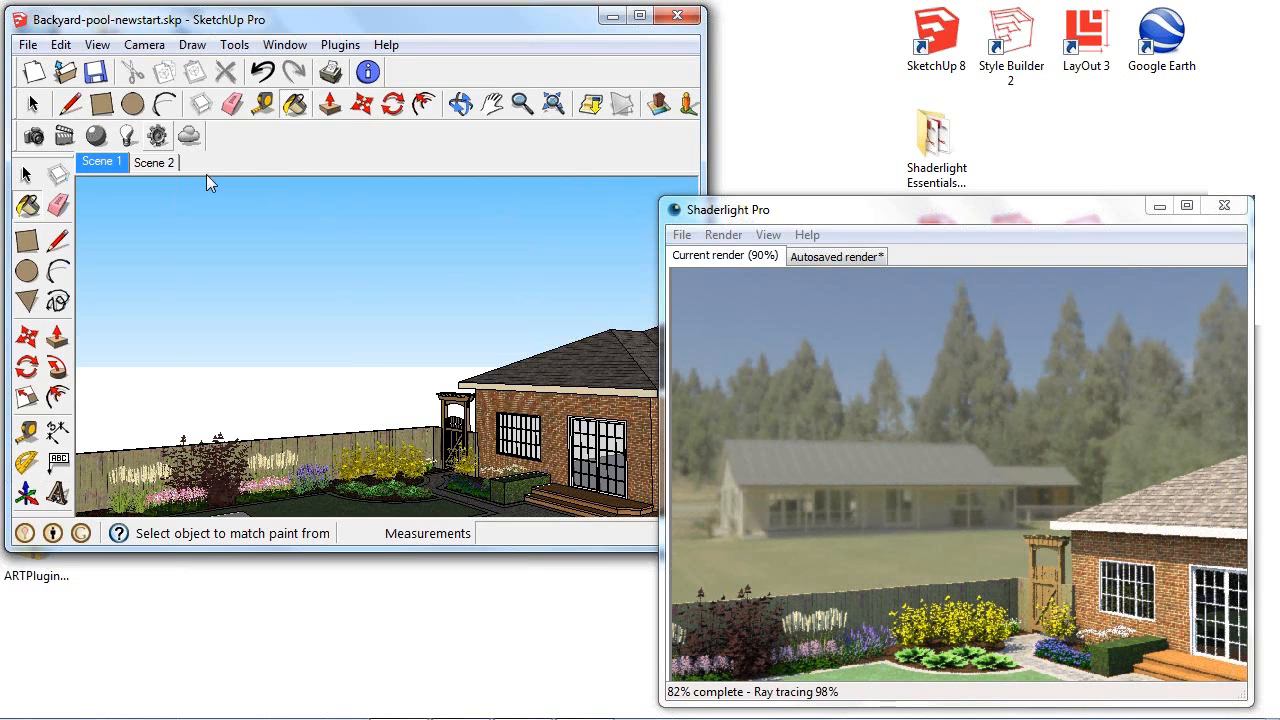
- Set the render background preset to Custom and load 100_1987.jpg as the background image
click(157, 136)
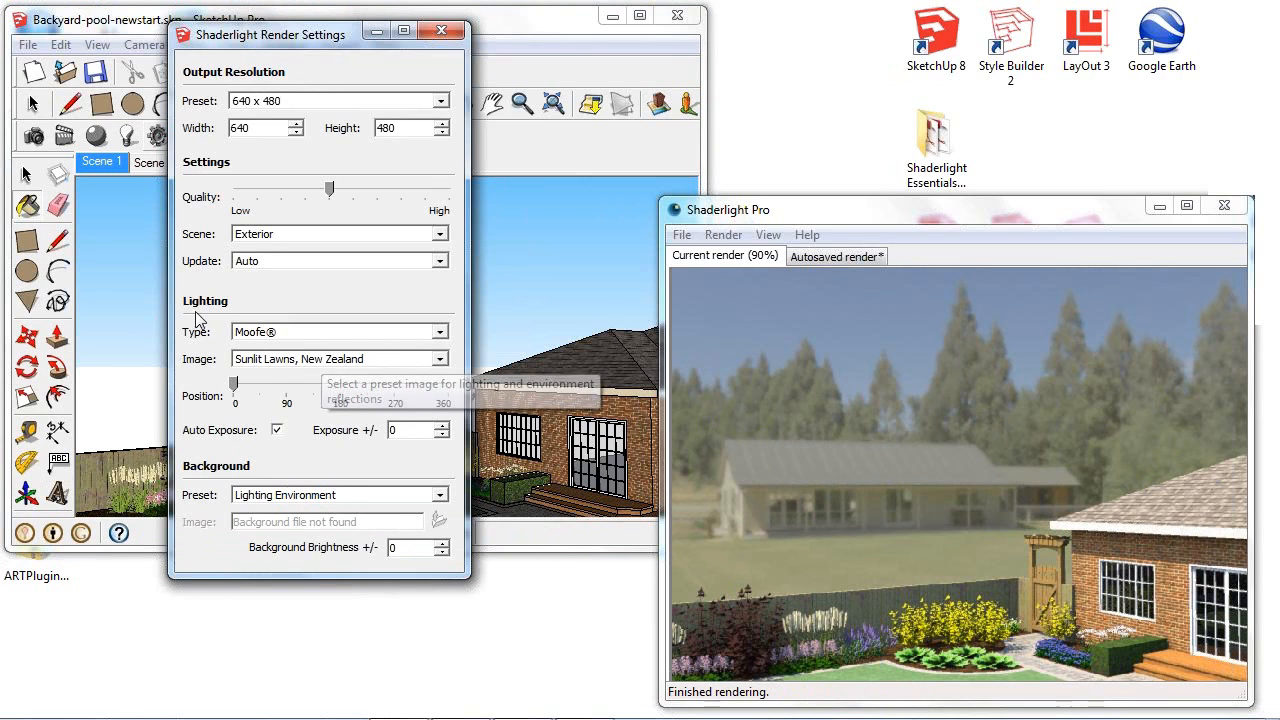
click(337, 496)
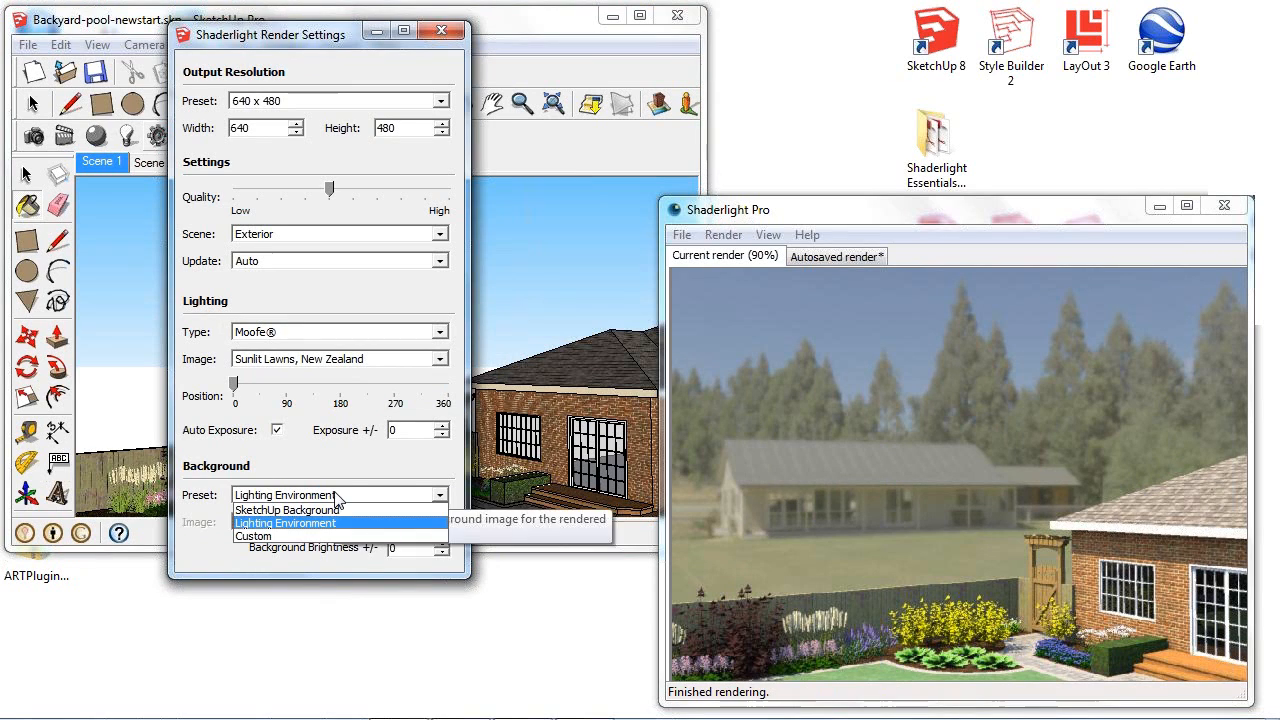
click(292, 537)
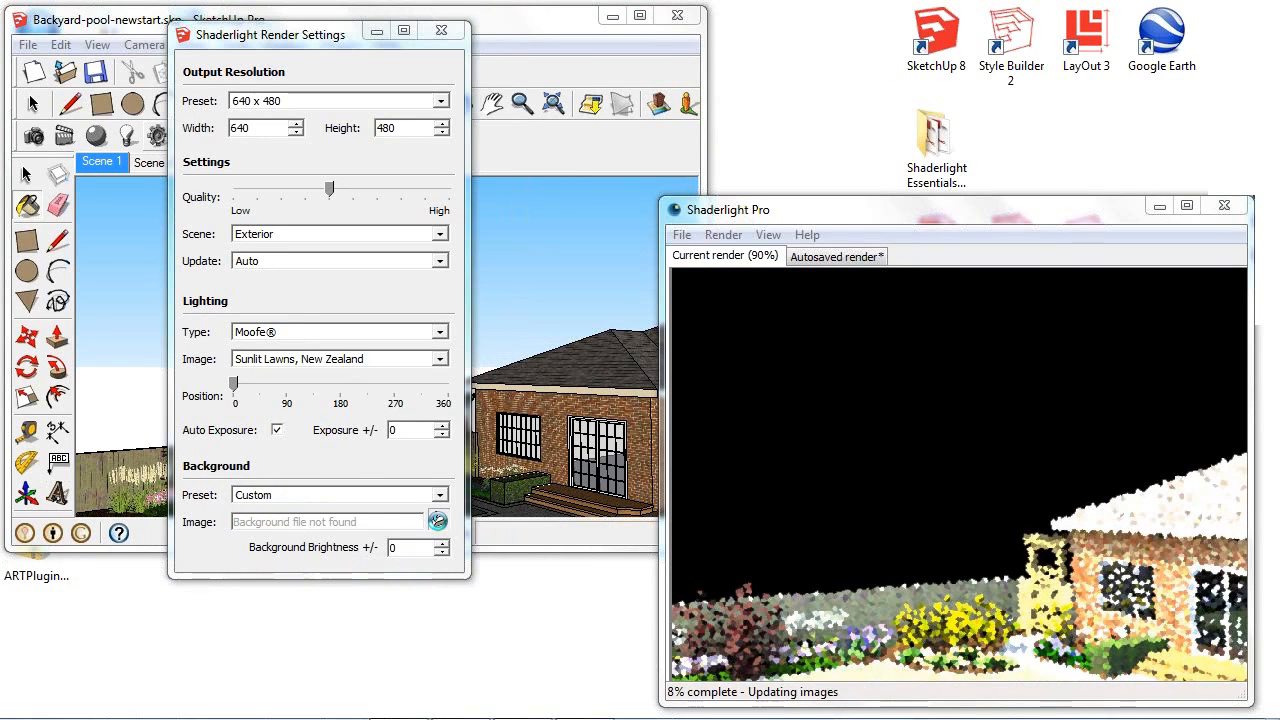
click(437, 520)
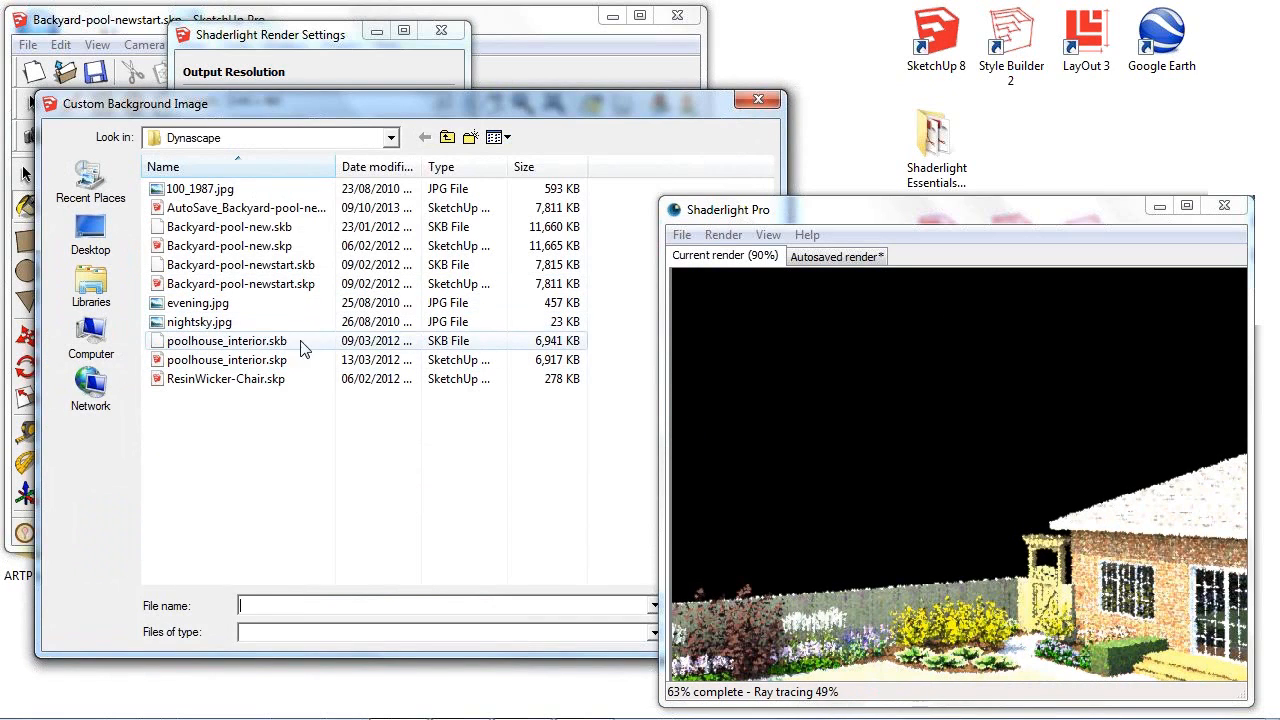
click(238, 190)
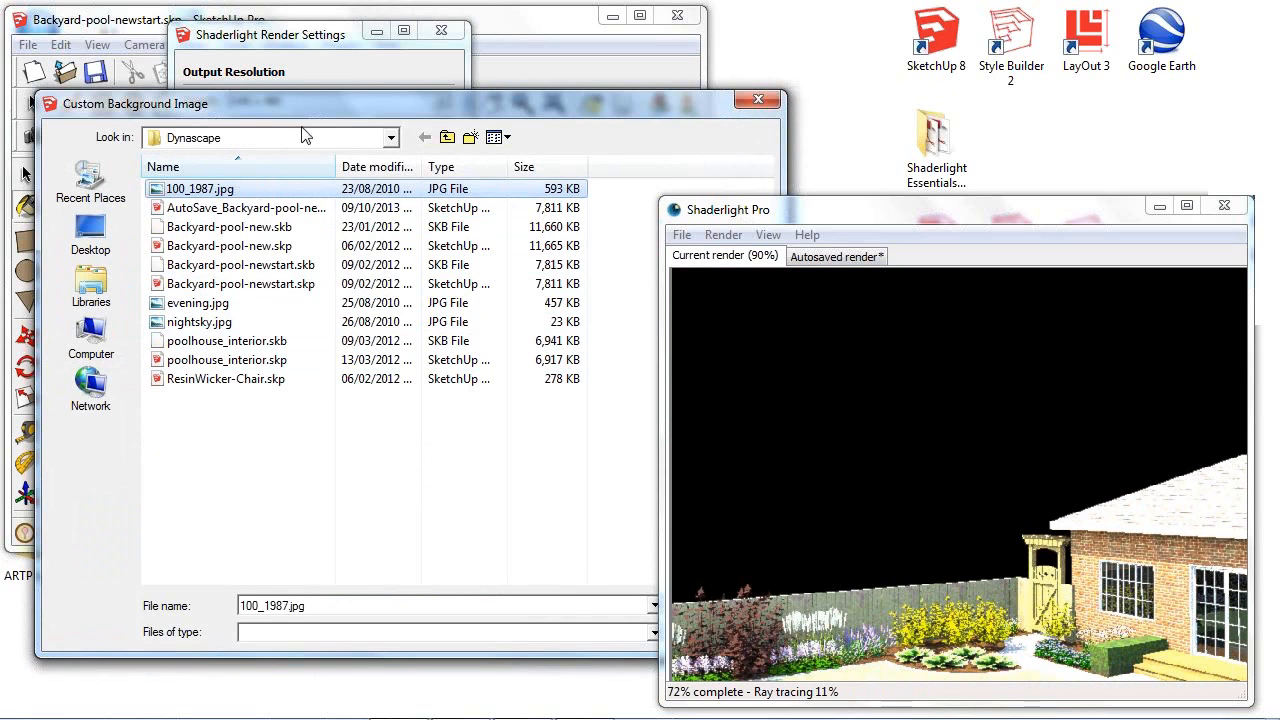
drag(394, 104, 286, 93)
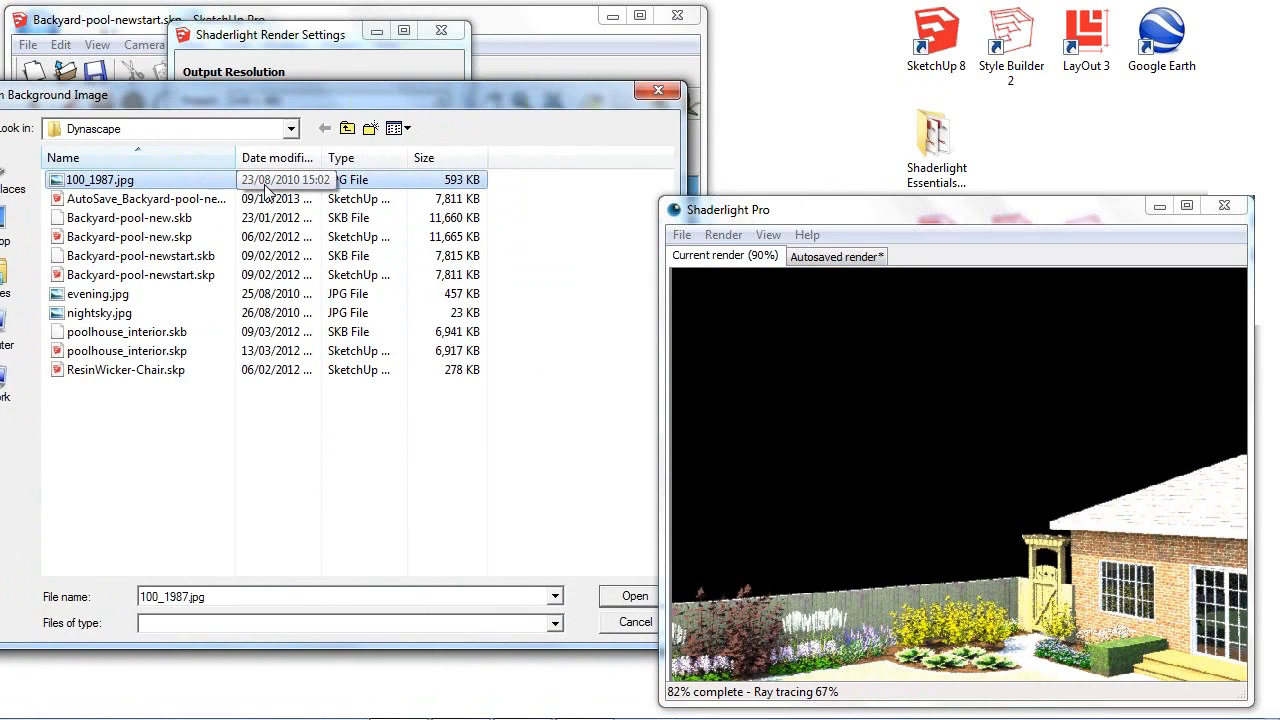
click(635, 597)
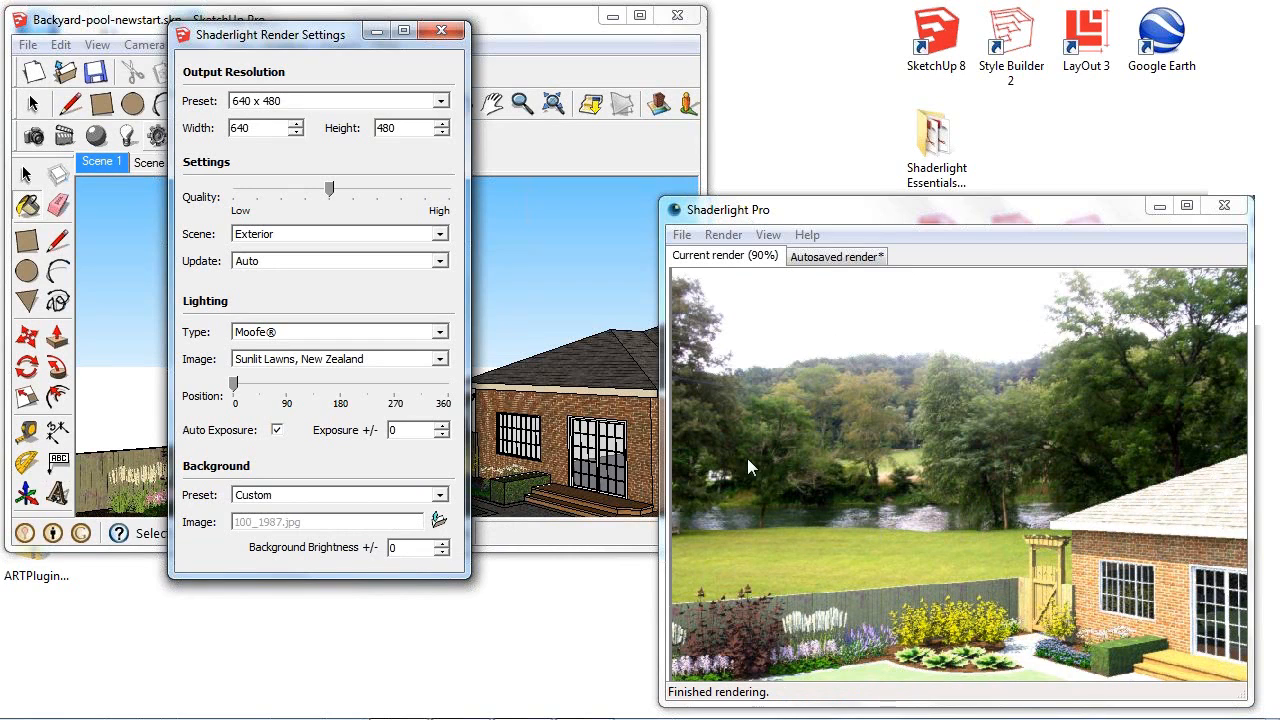
- Try the Overcast Savannah, South Africa lighting image, and settle on the Preset lighting type with Golf Course Evening
click(358, 360)
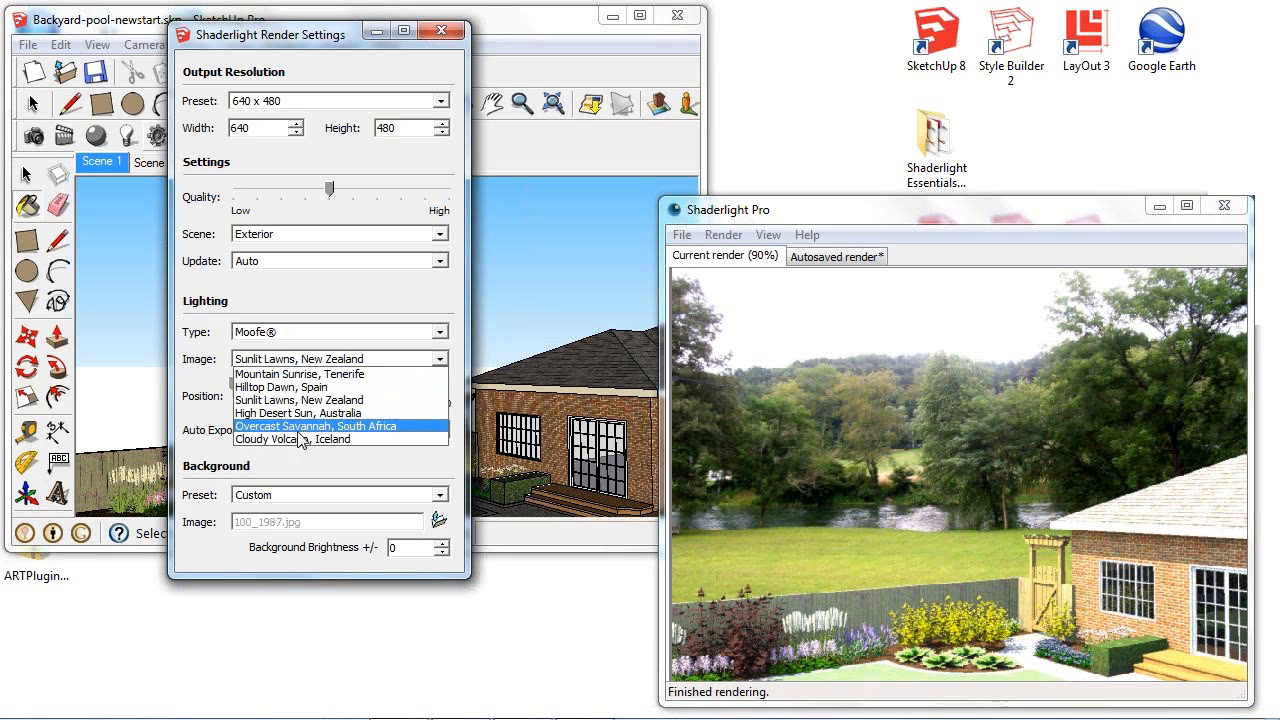
click(303, 426)
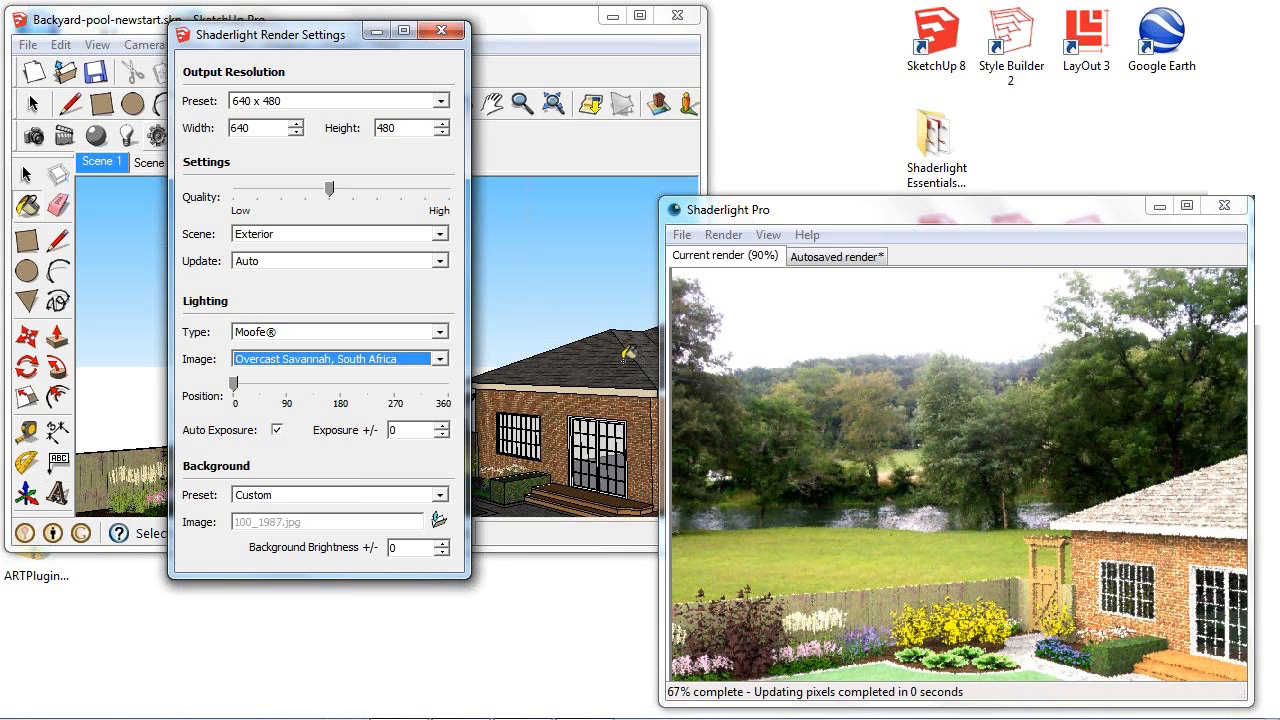
click(390, 333)
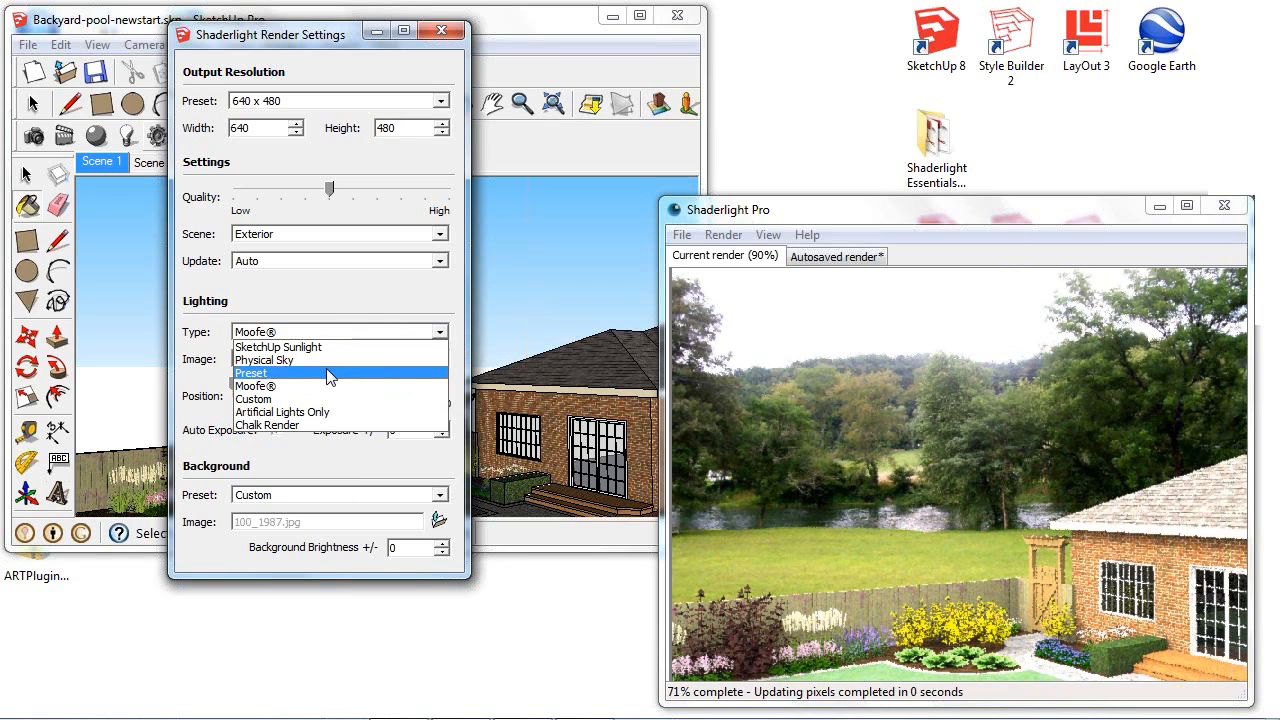
click(329, 372)
click(358, 360)
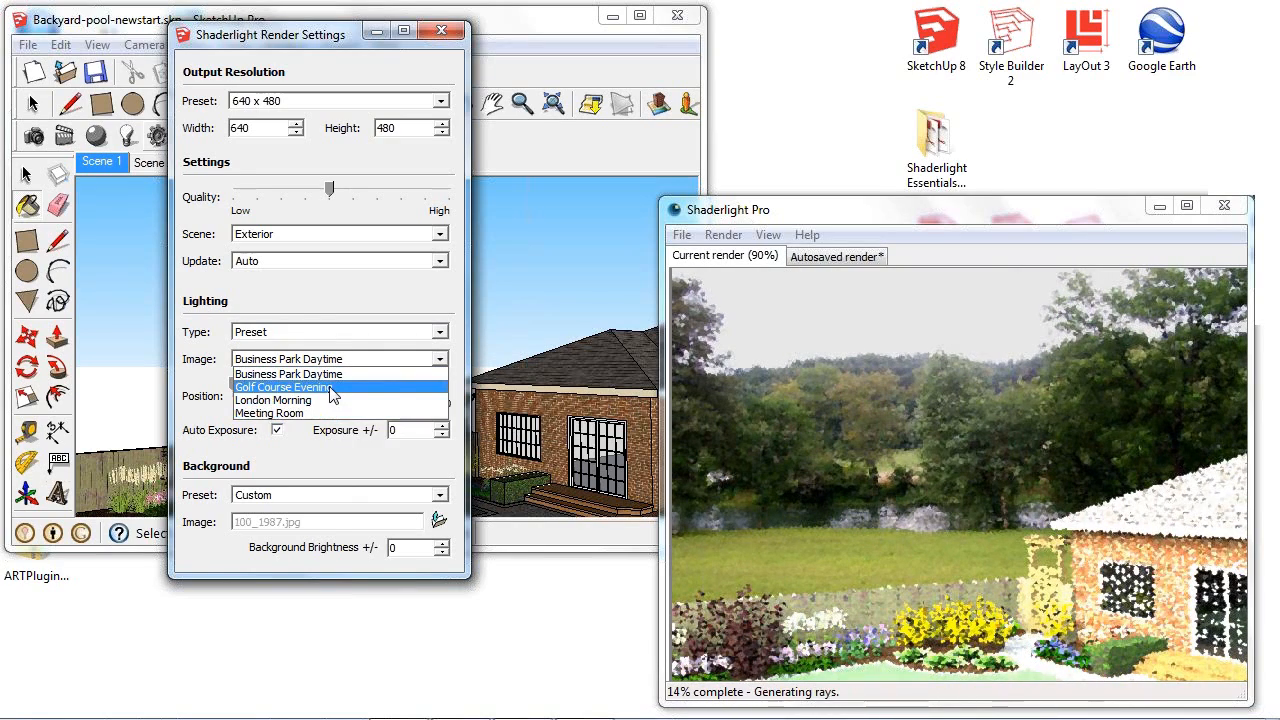
click(331, 388)
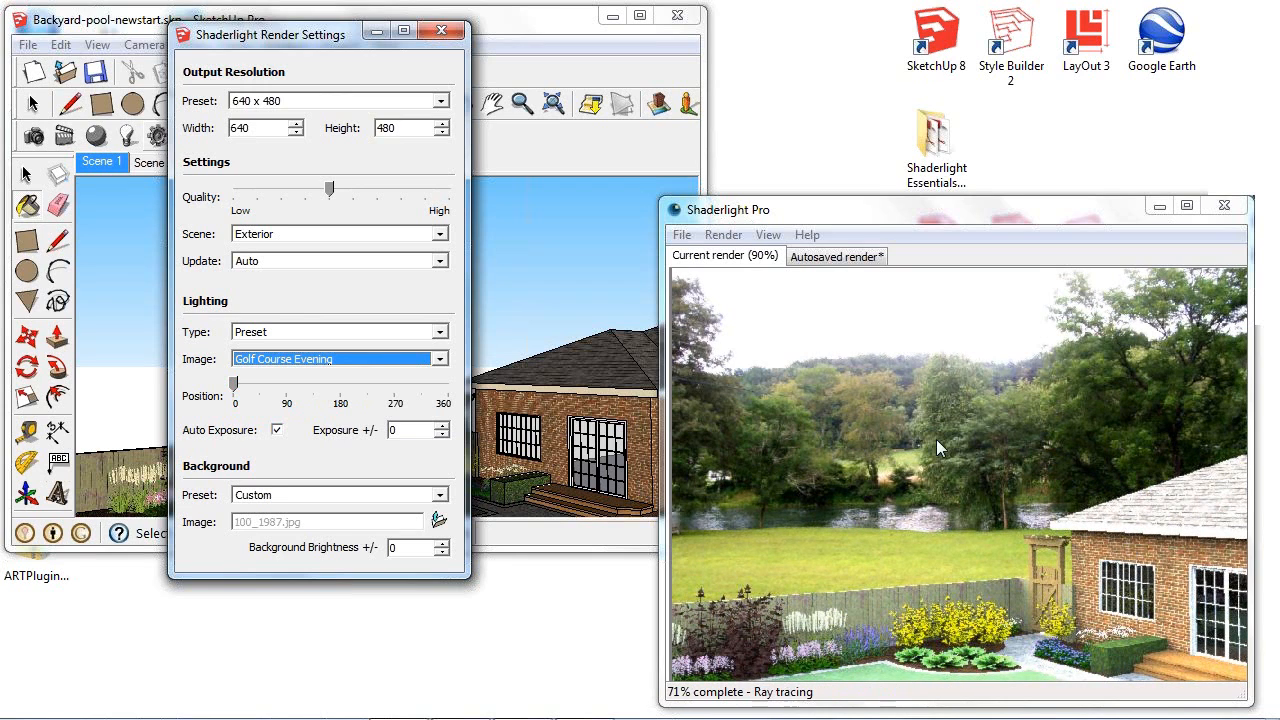
click(443, 34)
- Frame the whole house, garden and pool from further back to examine them against the custom background
mouse_move(452, 348)
middle_down()
mouse_move(508, 347)
mouse_move(511, 335)
middle_up()
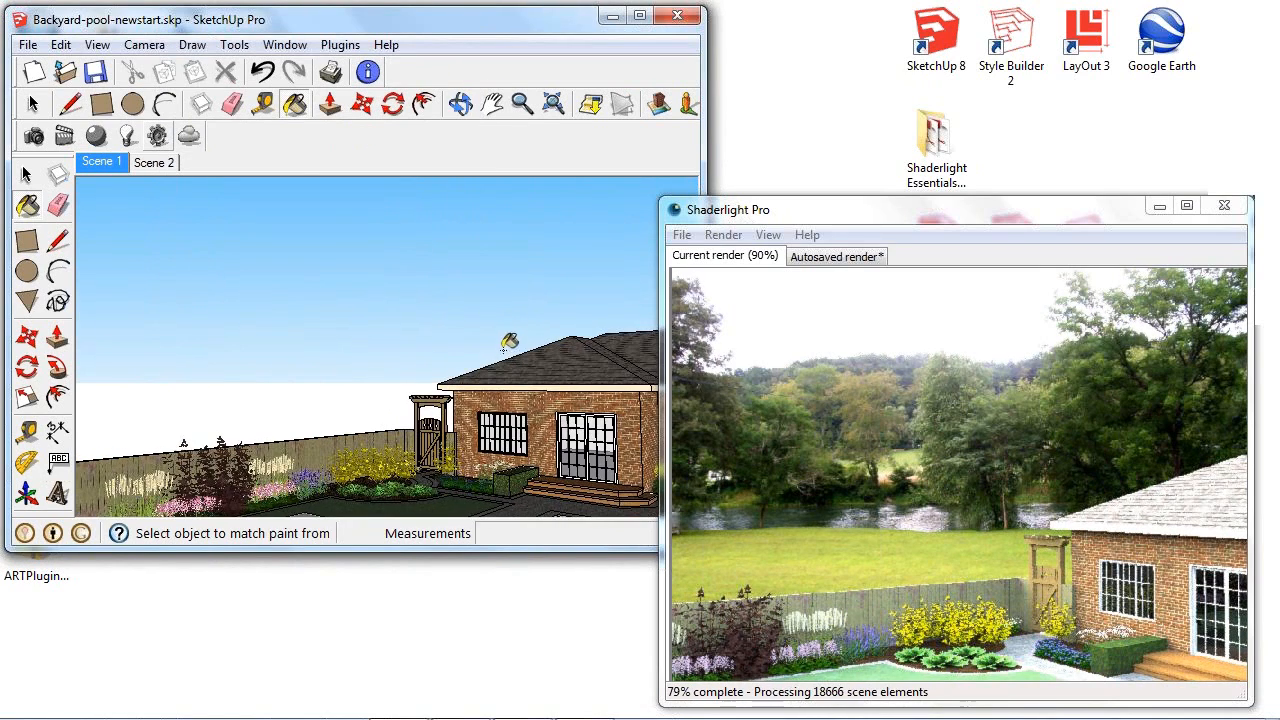
scroll(501, 373, down, 3)
mouse_move(557, 372)
middle_down()
mouse_move(470, 335)
mouse_move(464, 344)
mouse_move(588, 356)
middle_up()
mouse_move(406, 358)
shift+middle_down()
mouse_move(480, 358)
mouse_move(464, 365)
shift+middle_up()
key(b)
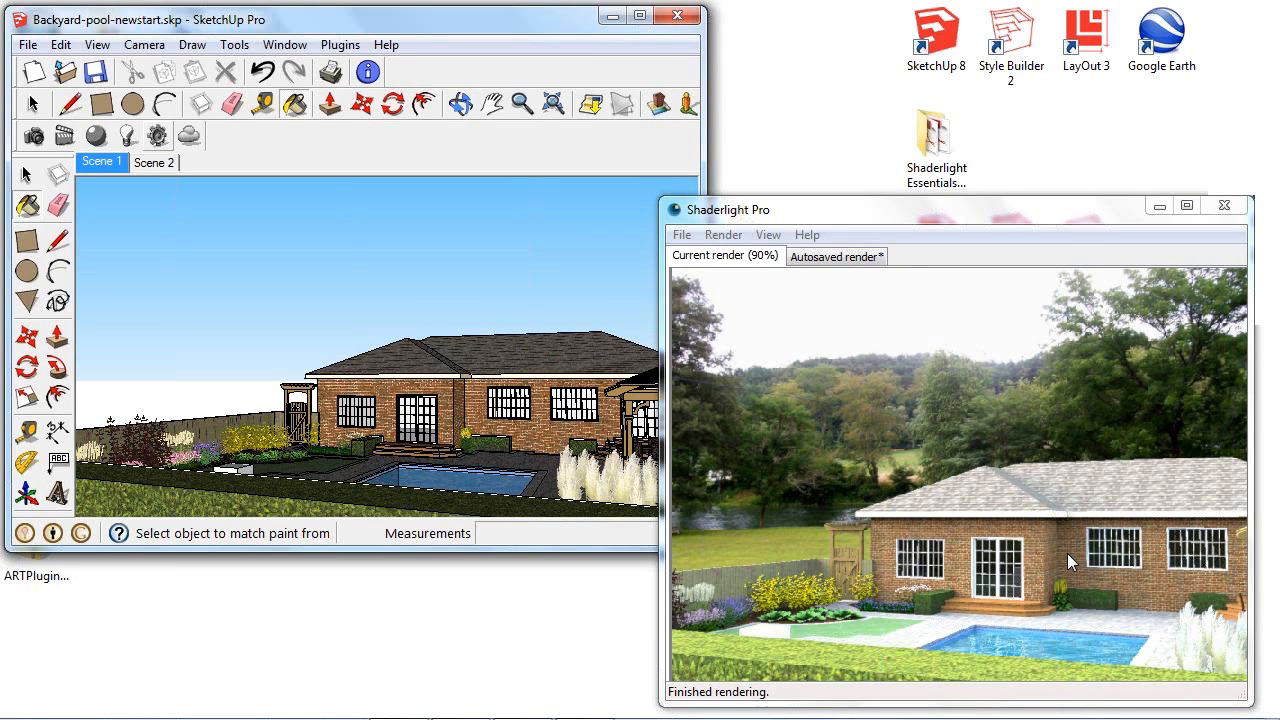
- Move in on the house roof to examine its shingles in both the model and the render
middle_drag(500, 352, 508, 341)
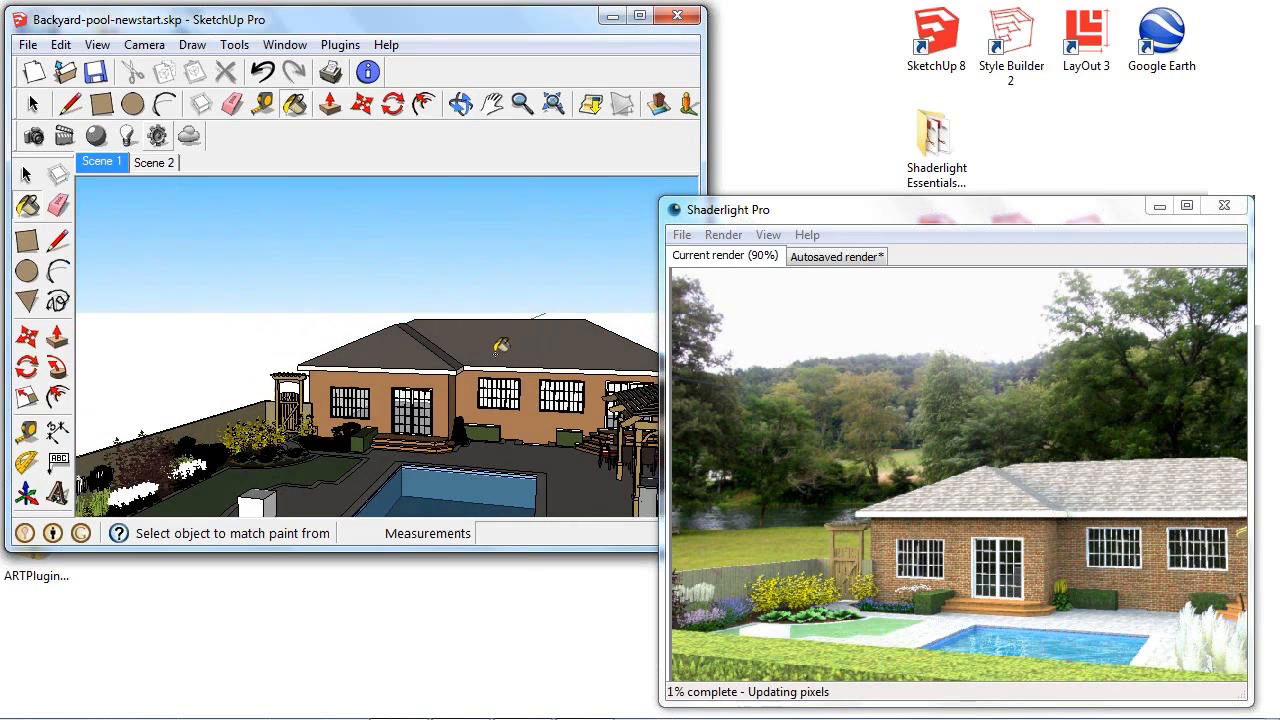
scroll(508, 341, up, 8)
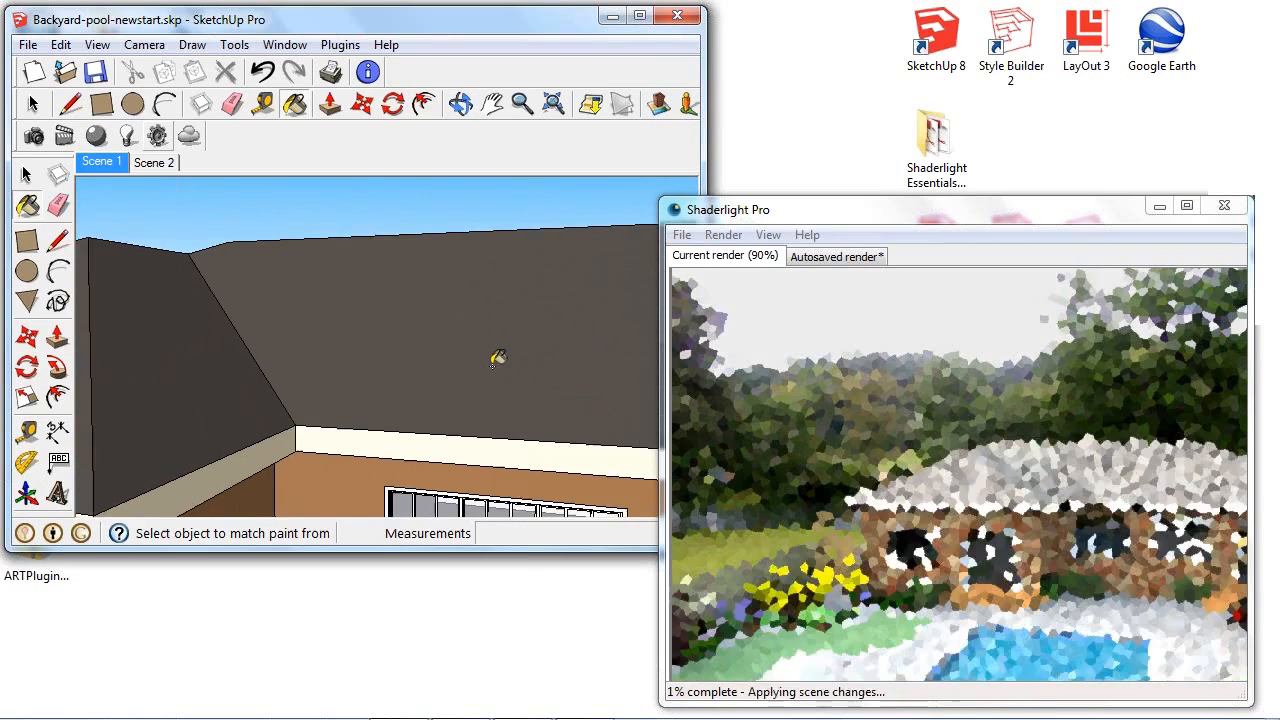
scroll(480, 360, down, 2)
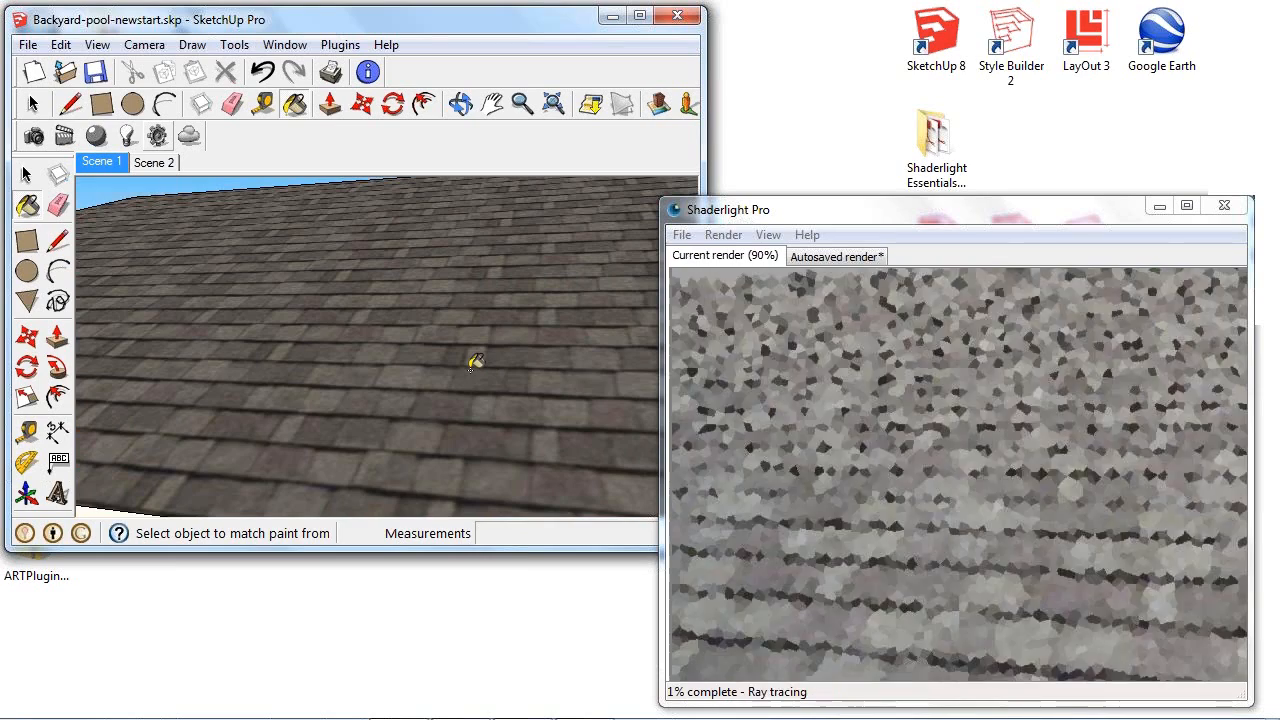
mouse_move(358, 333)
middle_down()
mouse_move(460, 335)
mouse_move(463, 366)
middle_up()
scroll(460, 328, down, 5)
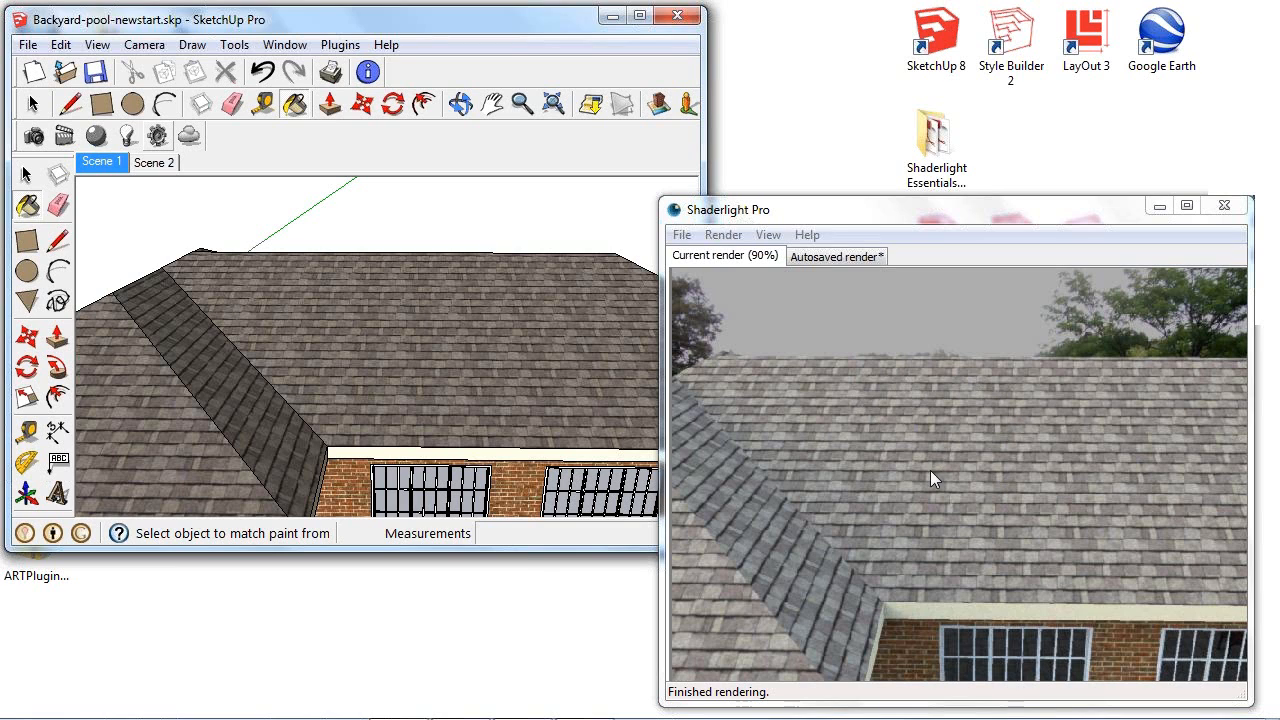
mouse_move(366, 394)
middle_down()
mouse_move(423, 414)
mouse_move(387, 415)
middle_up()
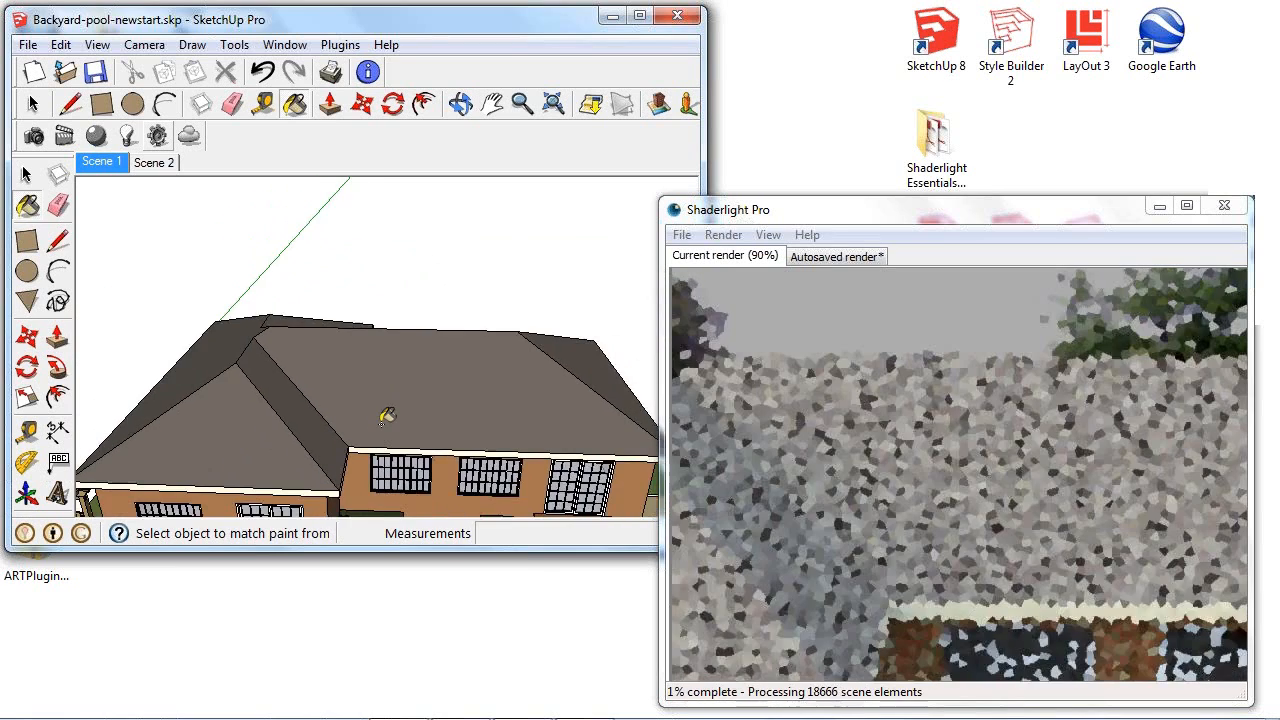
- Open the Materials palette and sample the shingle material from the house roof
scroll(383, 424, down, 2)
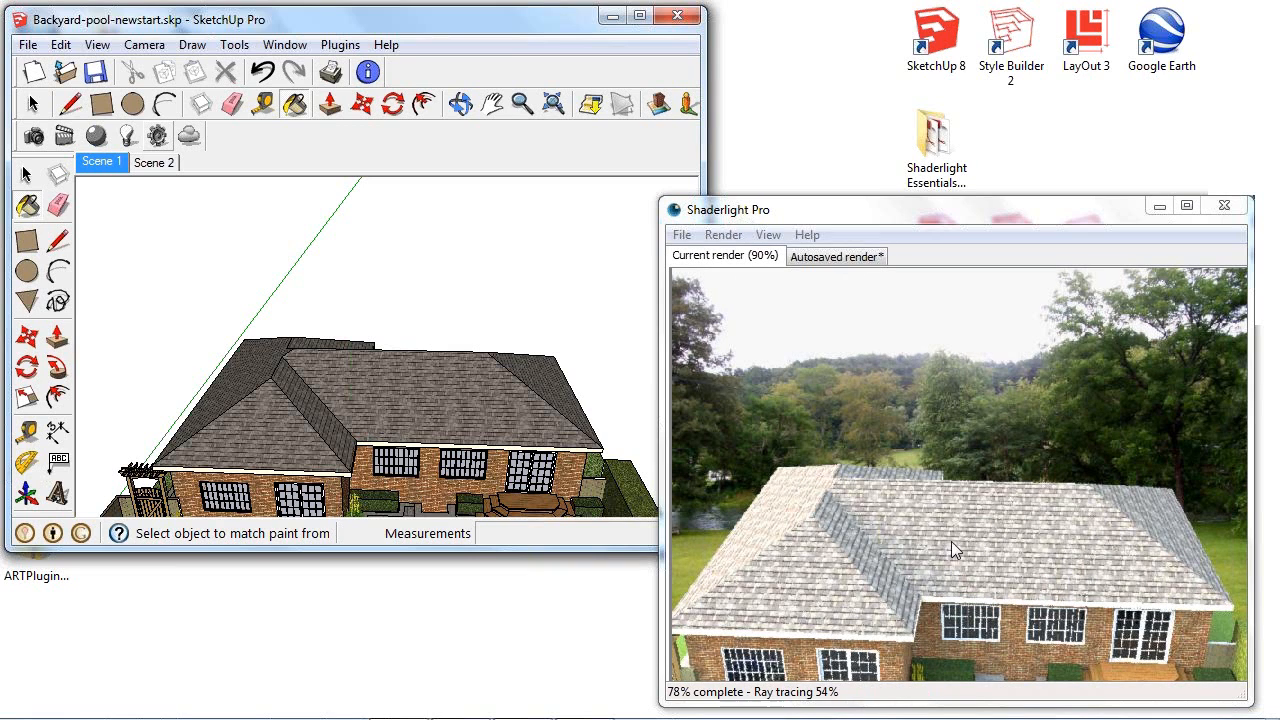
scroll(505, 424, up, 5)
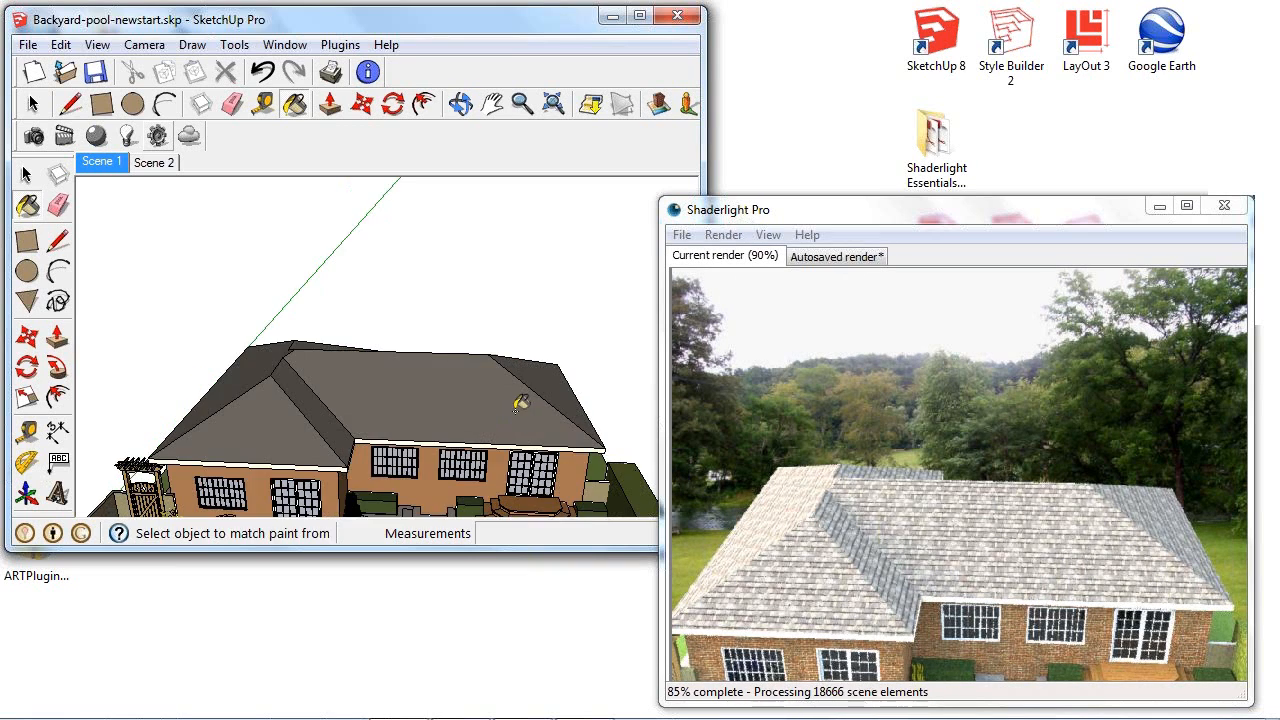
scroll(497, 432, up, 1)
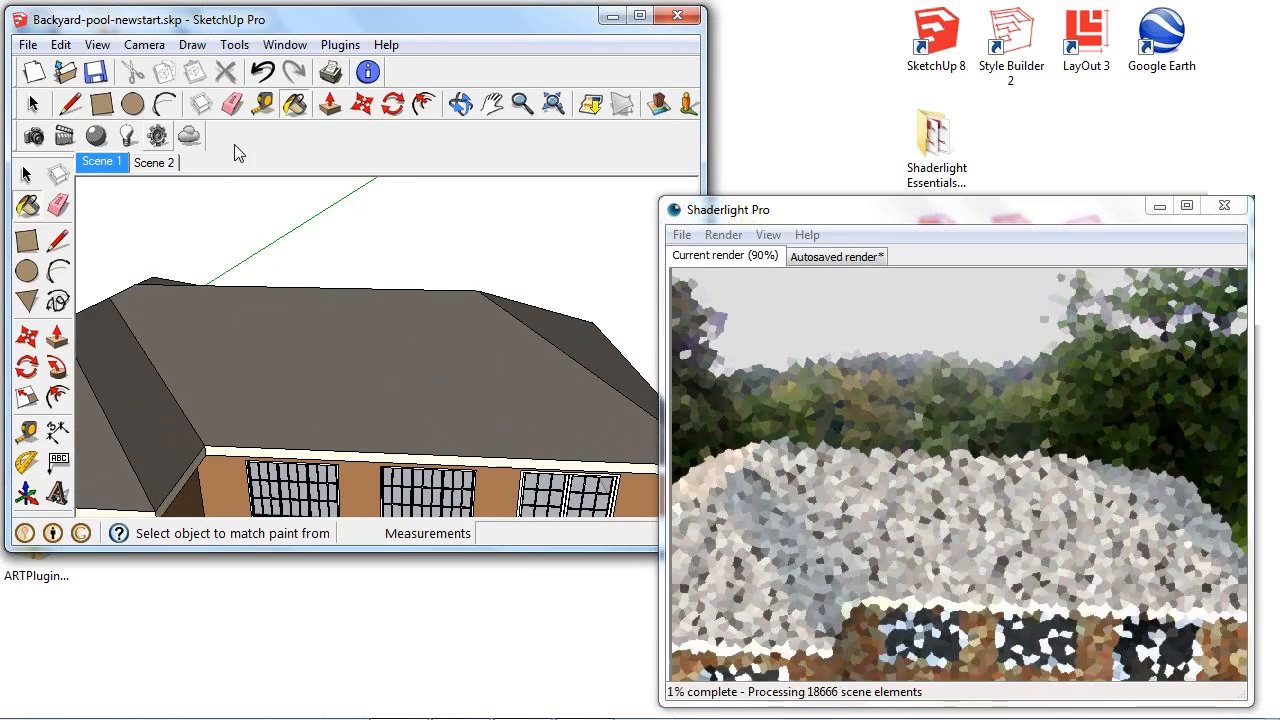
click(296, 105)
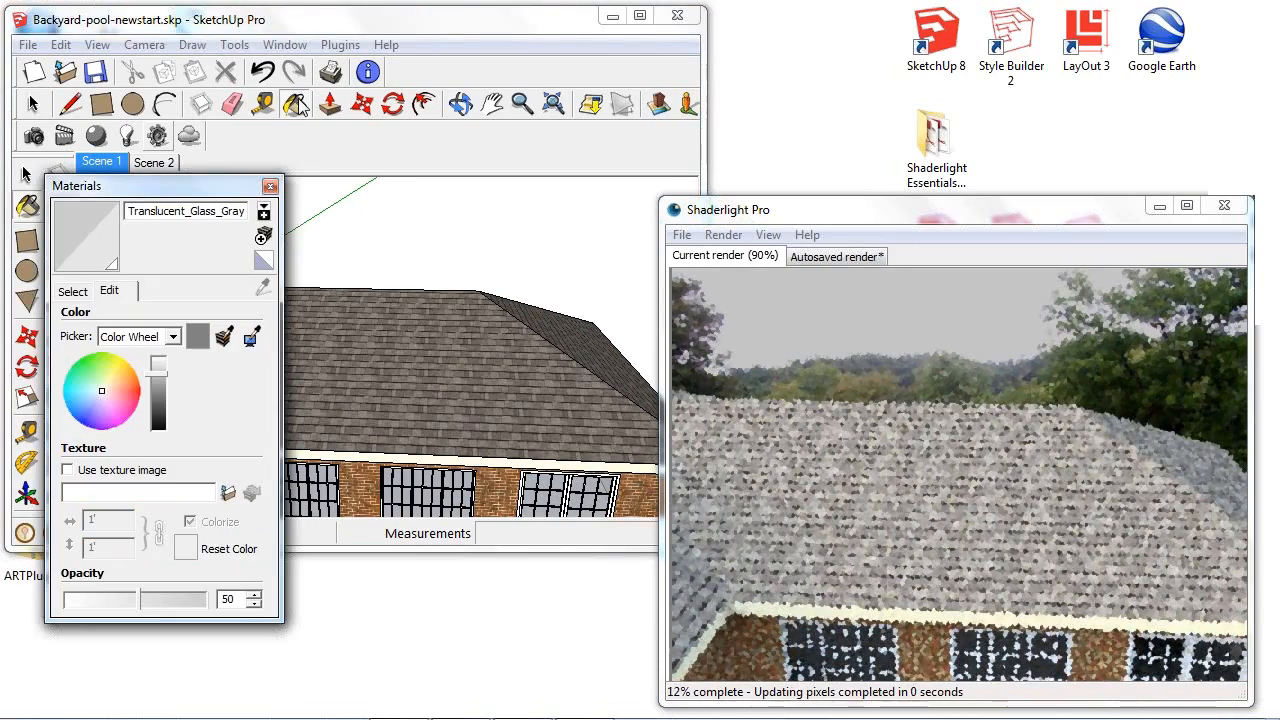
click(72, 291)
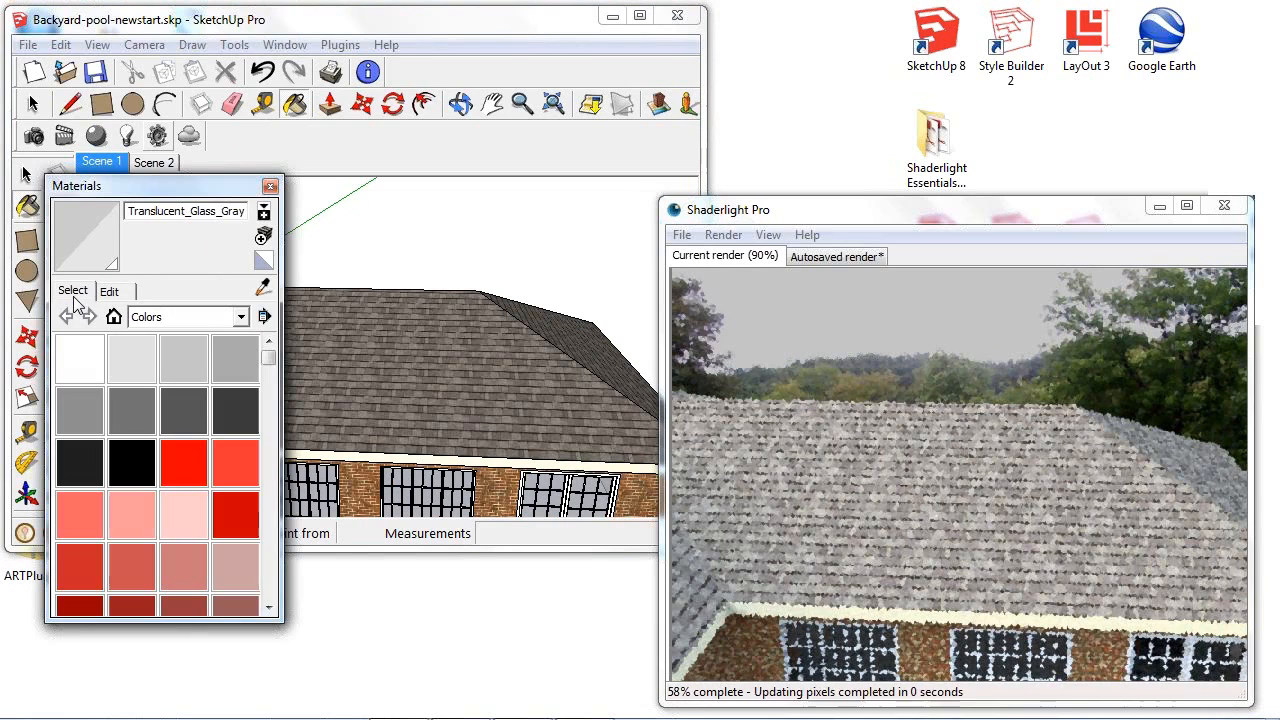
click(265, 288)
click(402, 352)
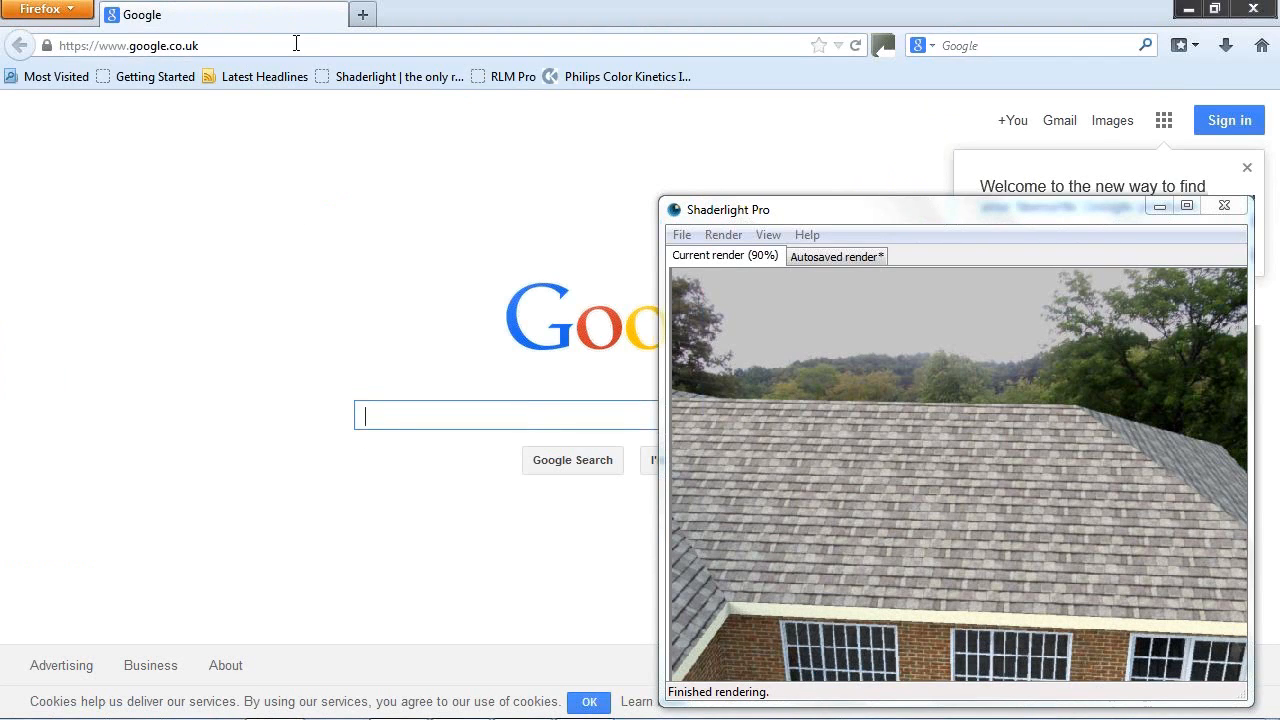
click(296, 46)
text(www.cgtex)
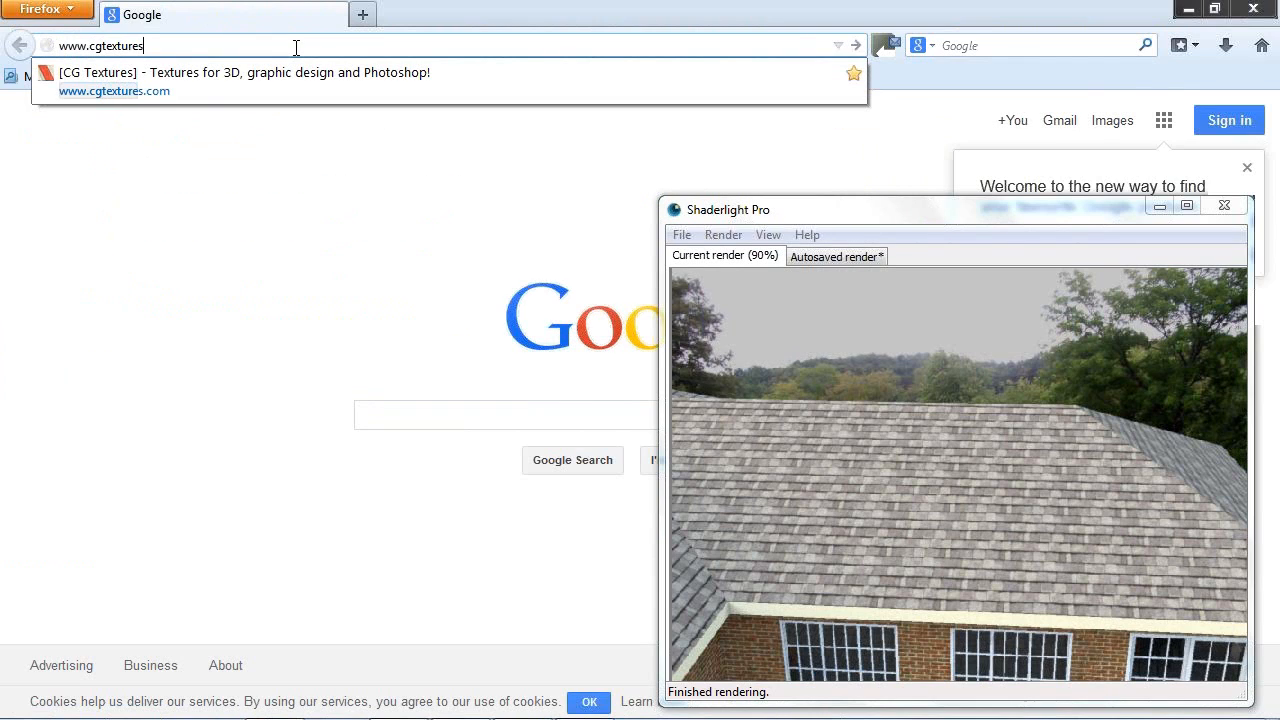
text(tures)
click(196, 75)
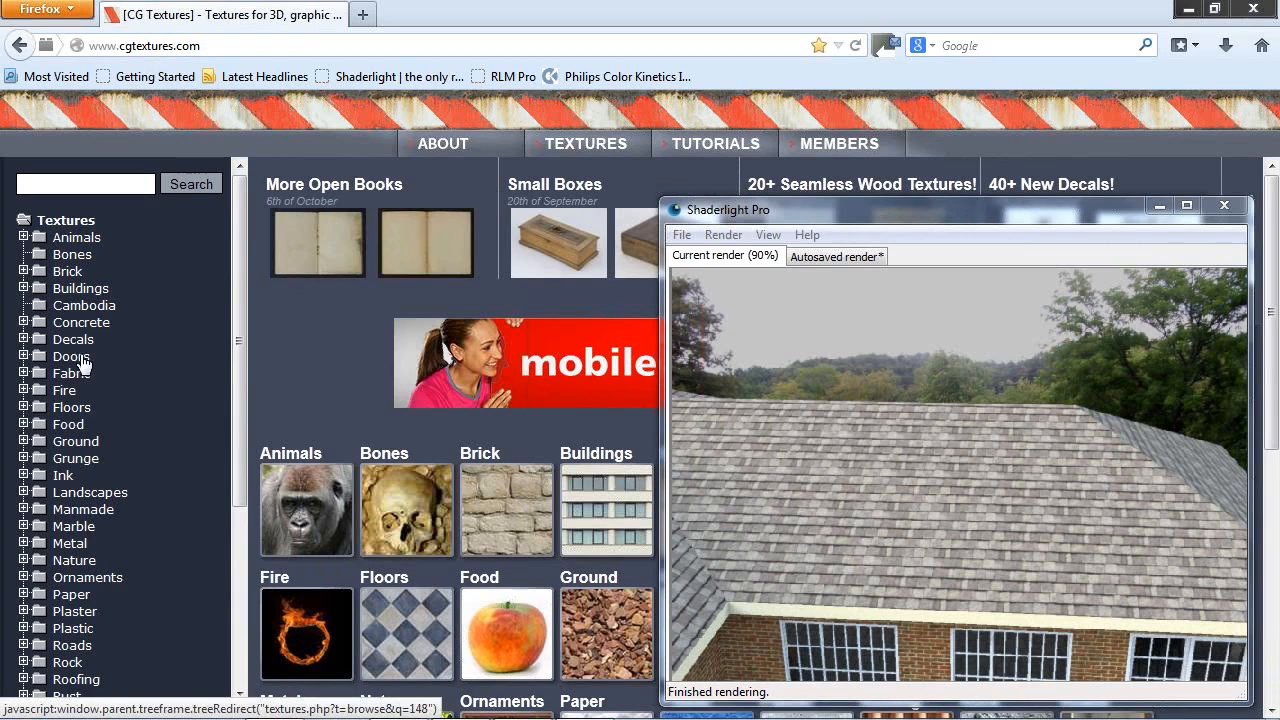
- Search the texture site for "roof tiles", minimise the render window and look through the matching roofing textures
click(101, 185)
text(roof tiles)
key(Return)
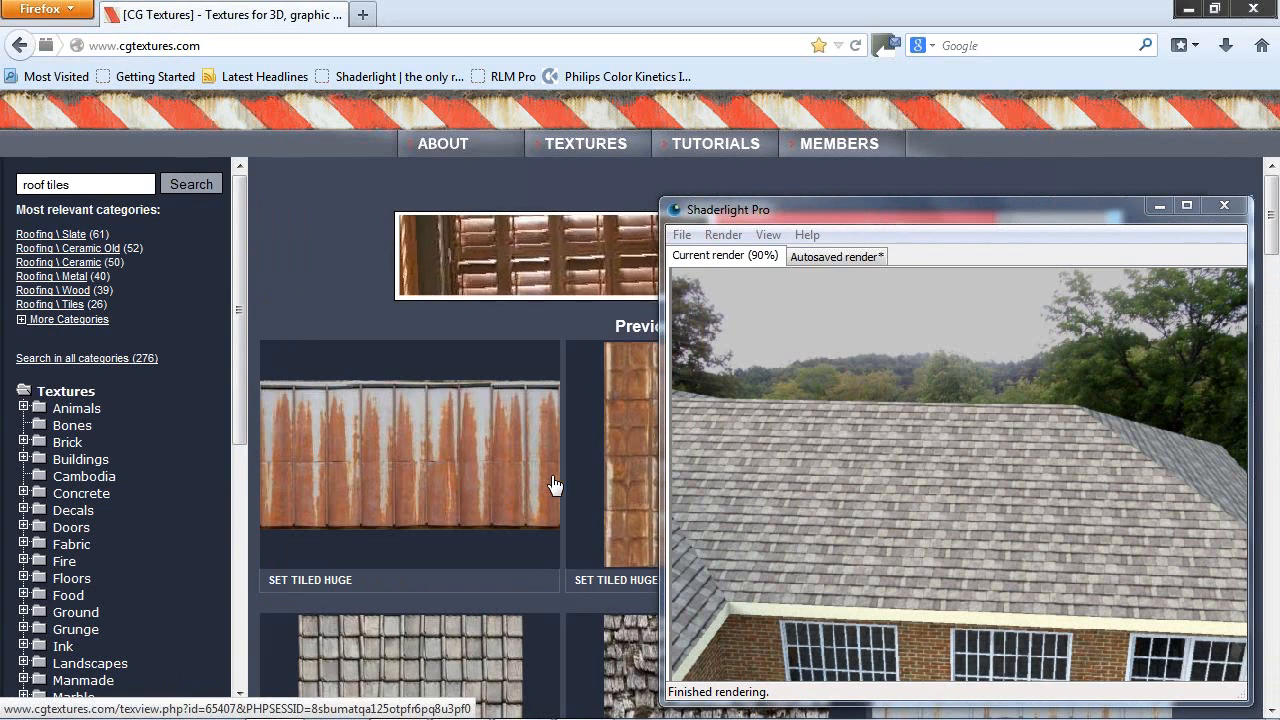
click(1160, 205)
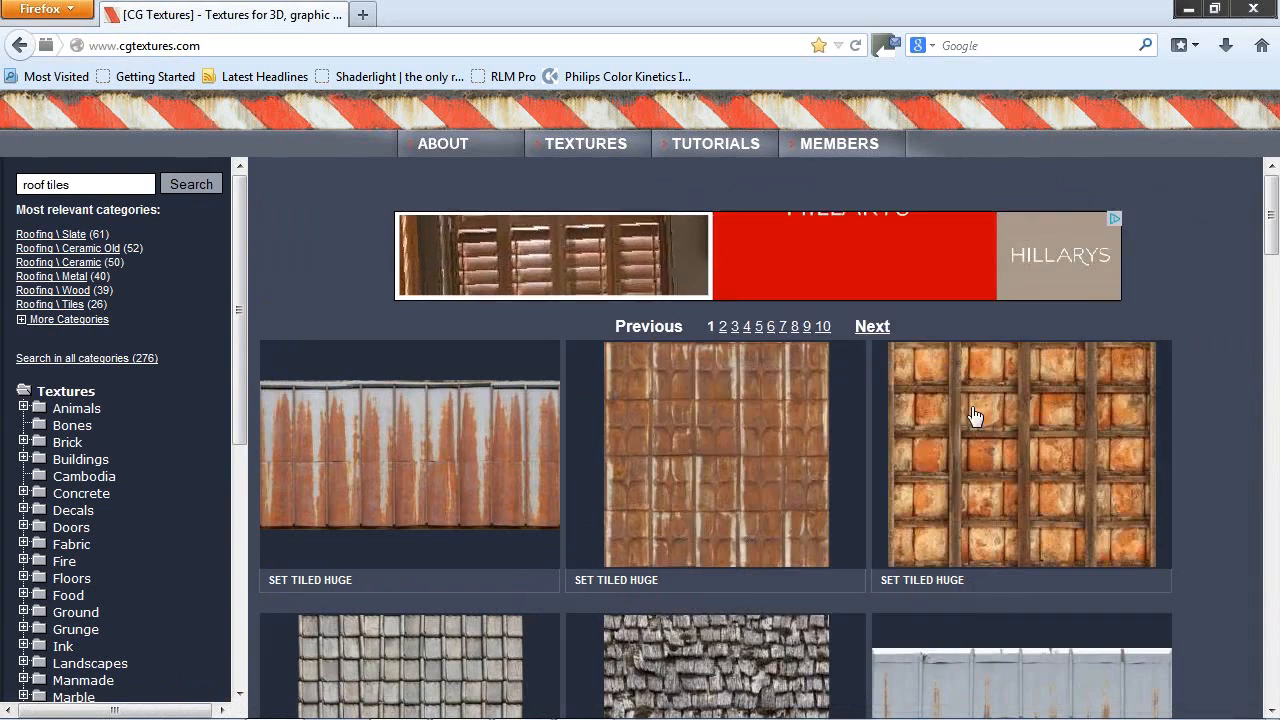
scroll(976, 412, down, 1)
scroll(976, 412, down, 10)
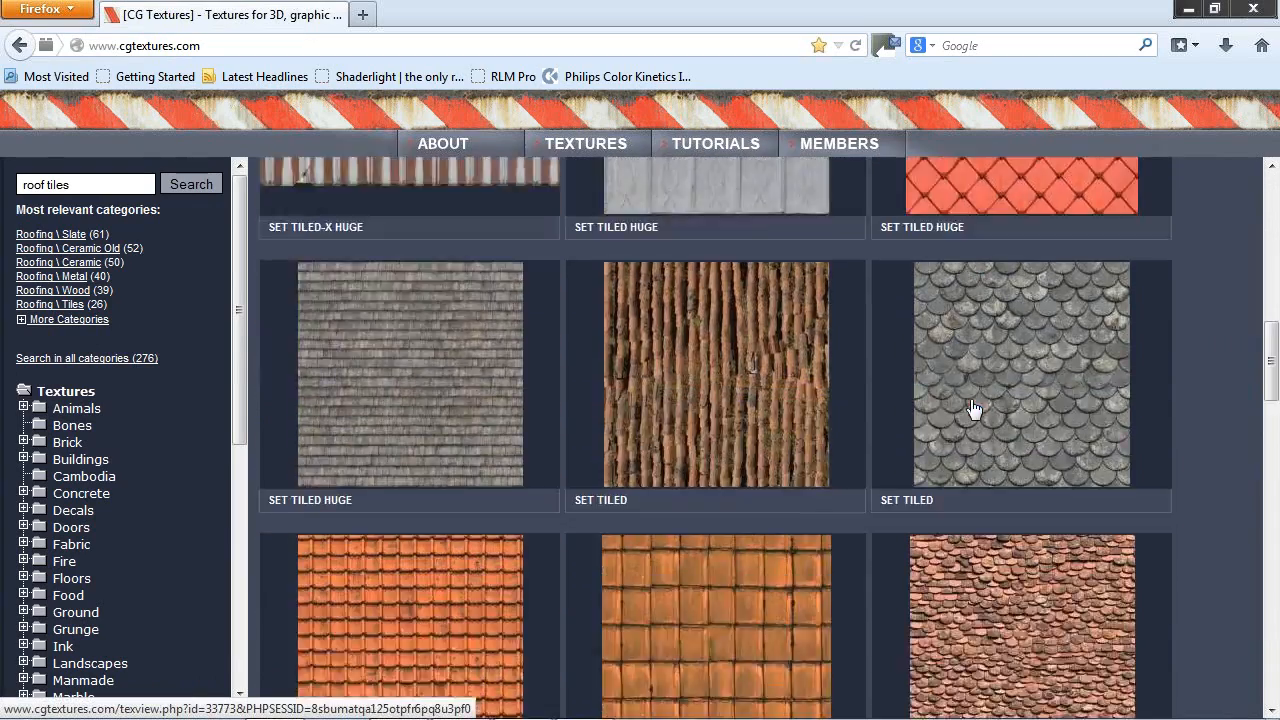
scroll(1030, 245, up, 3)
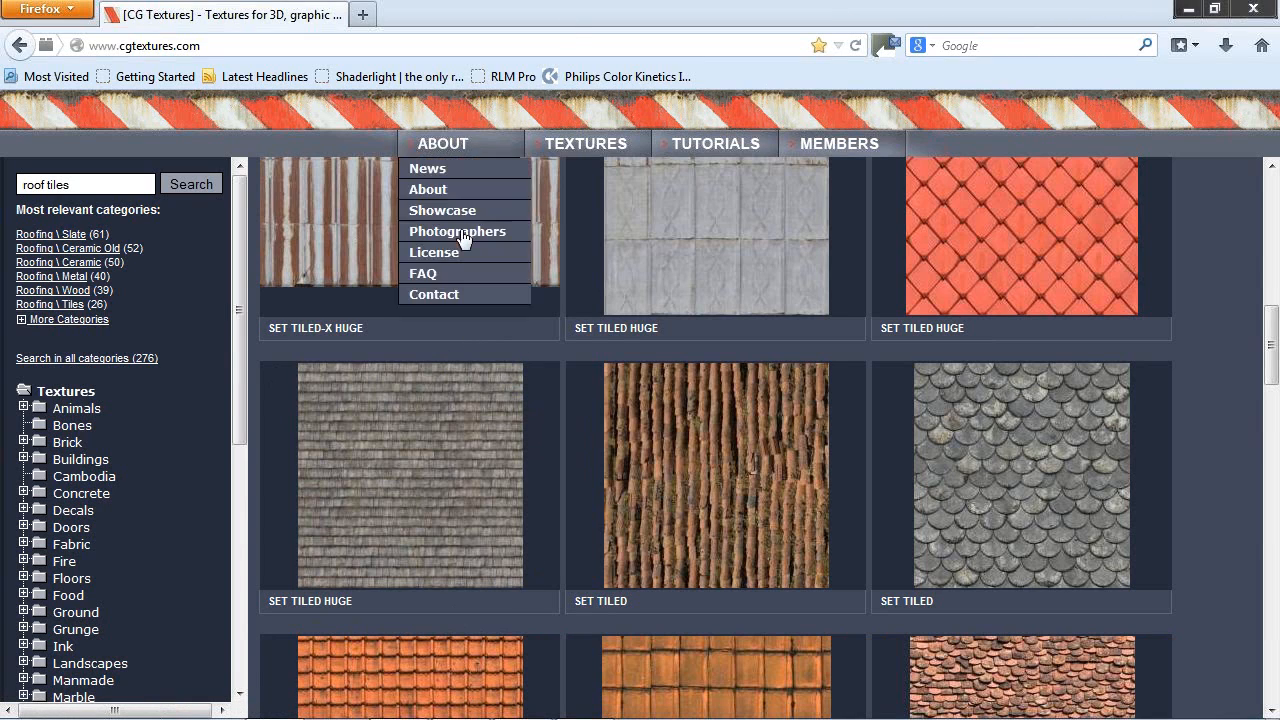
mouse_move(858, 148)
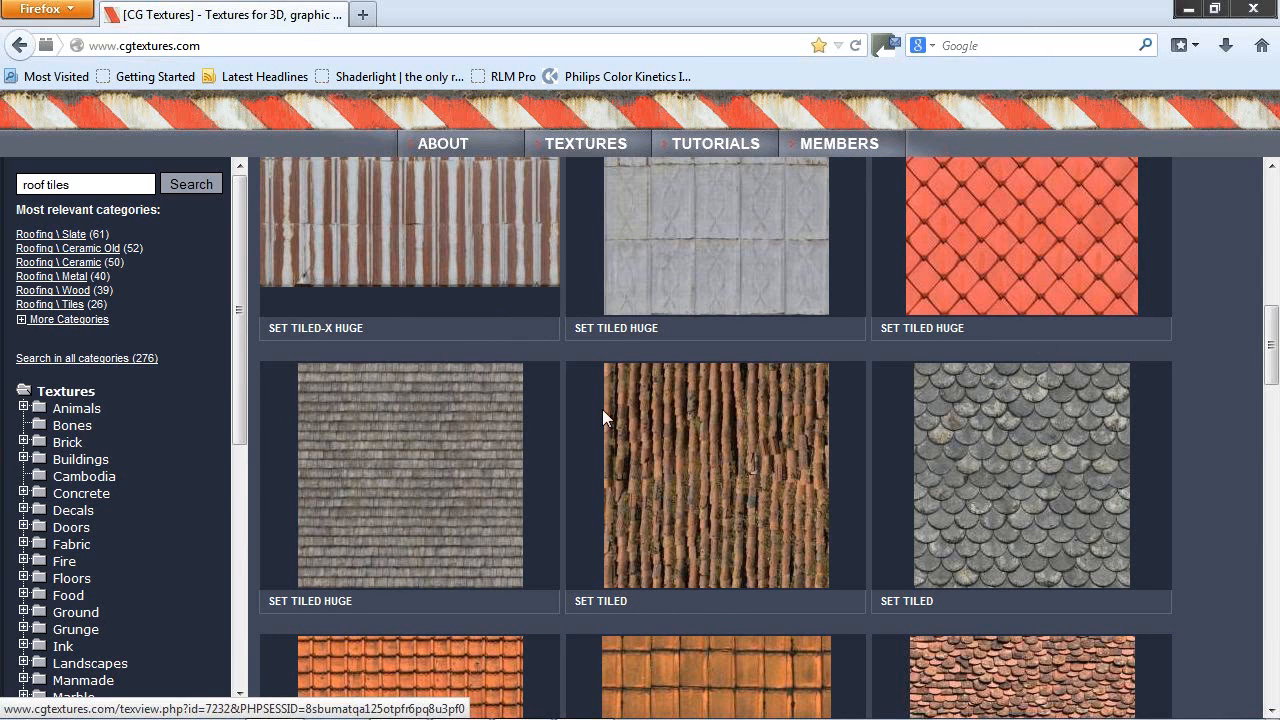
- Leave the browser, bring the Shaderlight render window back and close the Materials palette
click(1256, 10)
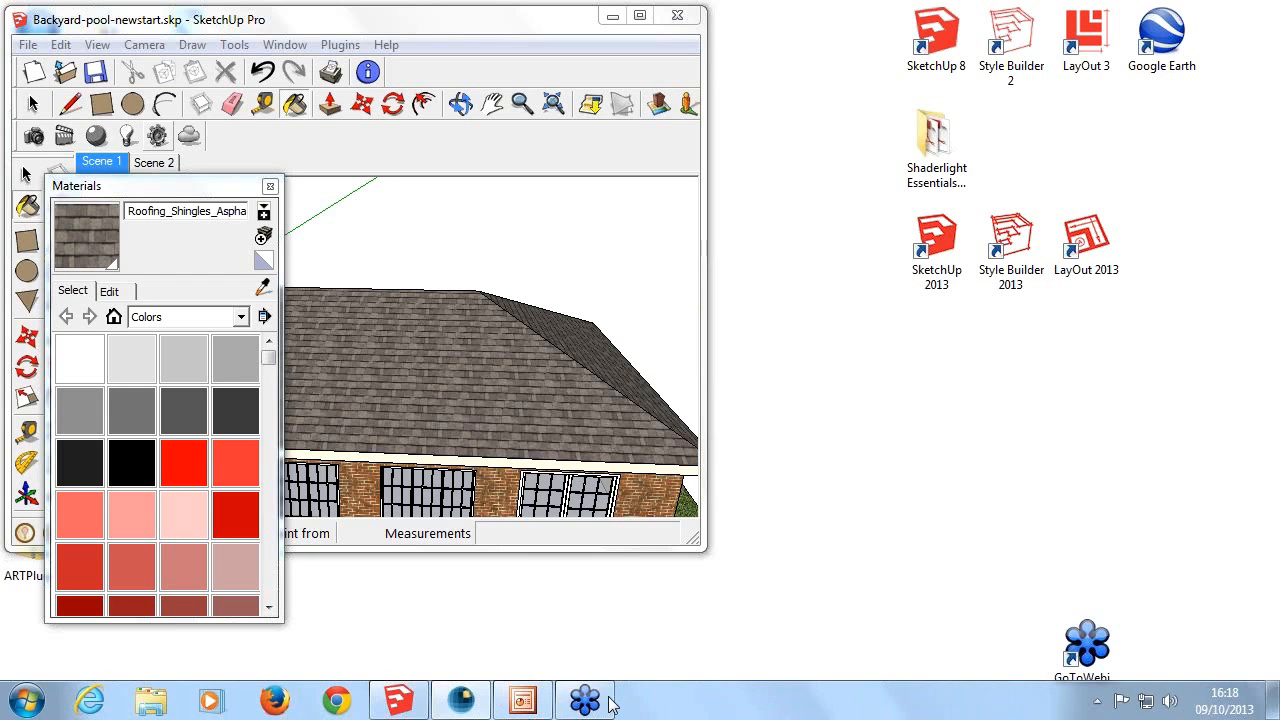
click(459, 702)
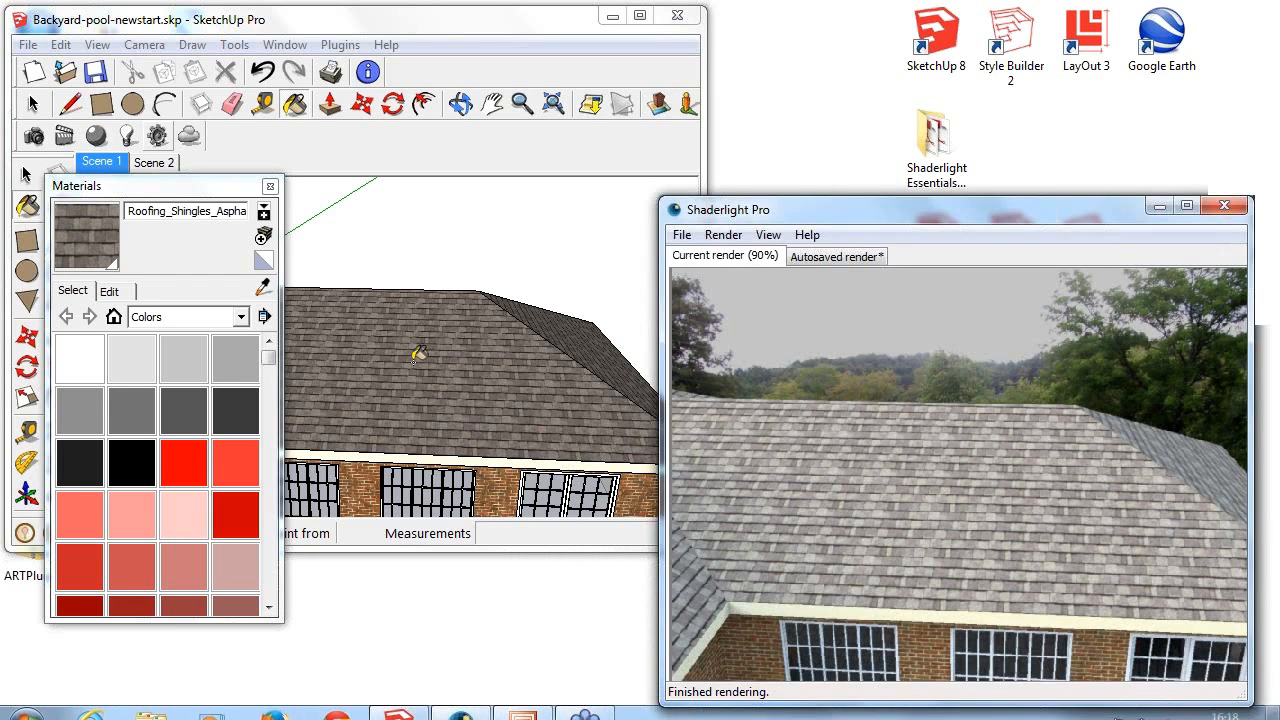
click(269, 187)
- Examine the house and pool area in model and render, and frame the mulch bed along the garden fence
middle_drag(411, 333, 400, 306)
scroll(400, 306, down, 5)
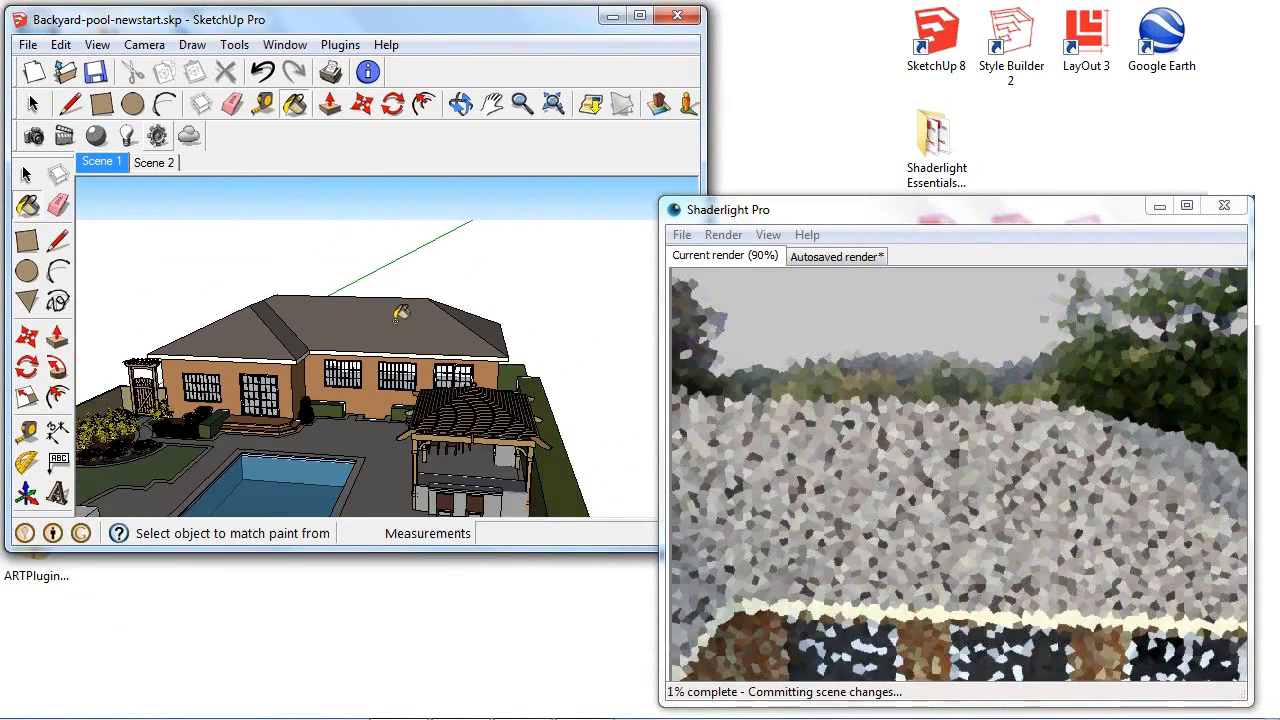
mouse_move(400, 377)
middle_down()
mouse_move(431, 337)
mouse_move(375, 438)
mouse_move(392, 380)
middle_up()
scroll(428, 339, up, 3)
key(b)
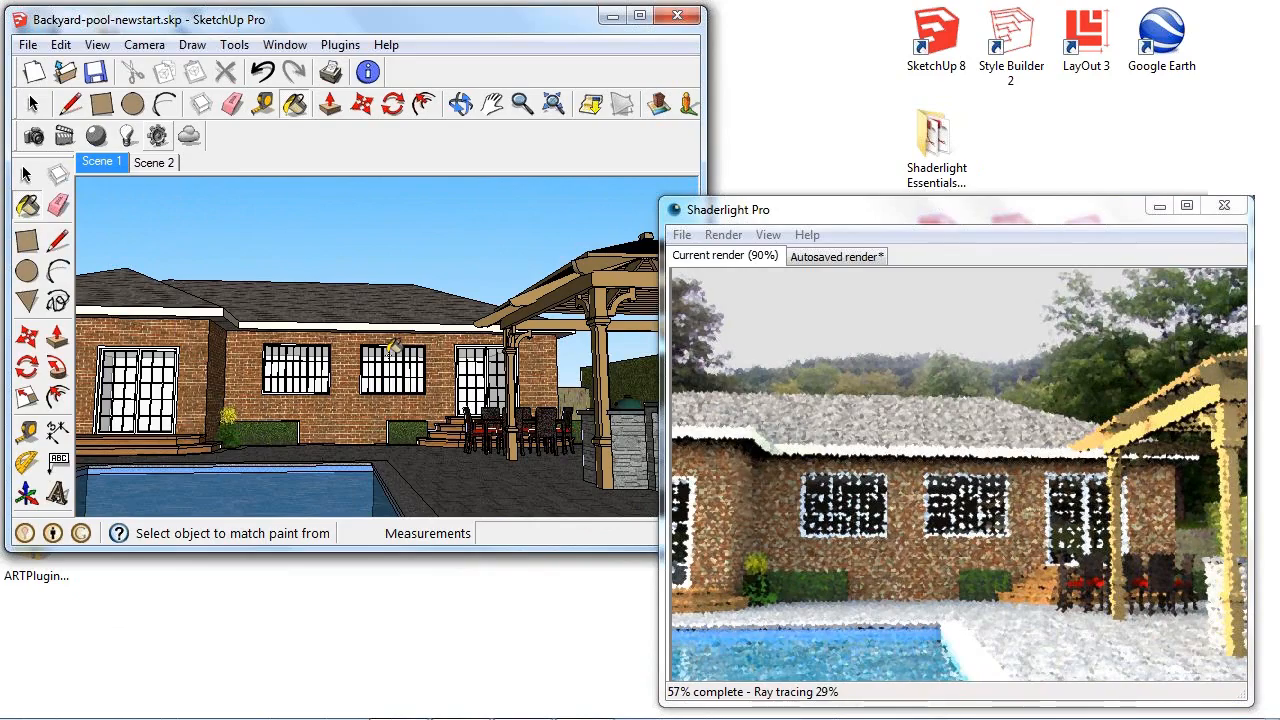
mouse_move(496, 381)
middle_down()
mouse_move(405, 385)
mouse_move(440, 370)
mouse_move(470, 328)
mouse_move(678, 281)
middle_up()
mouse_move(492, 308)
shift+middle_down()
mouse_move(543, 302)
mouse_move(517, 320)
mouse_move(430, 322)
mouse_move(505, 308)
shift+middle_up()
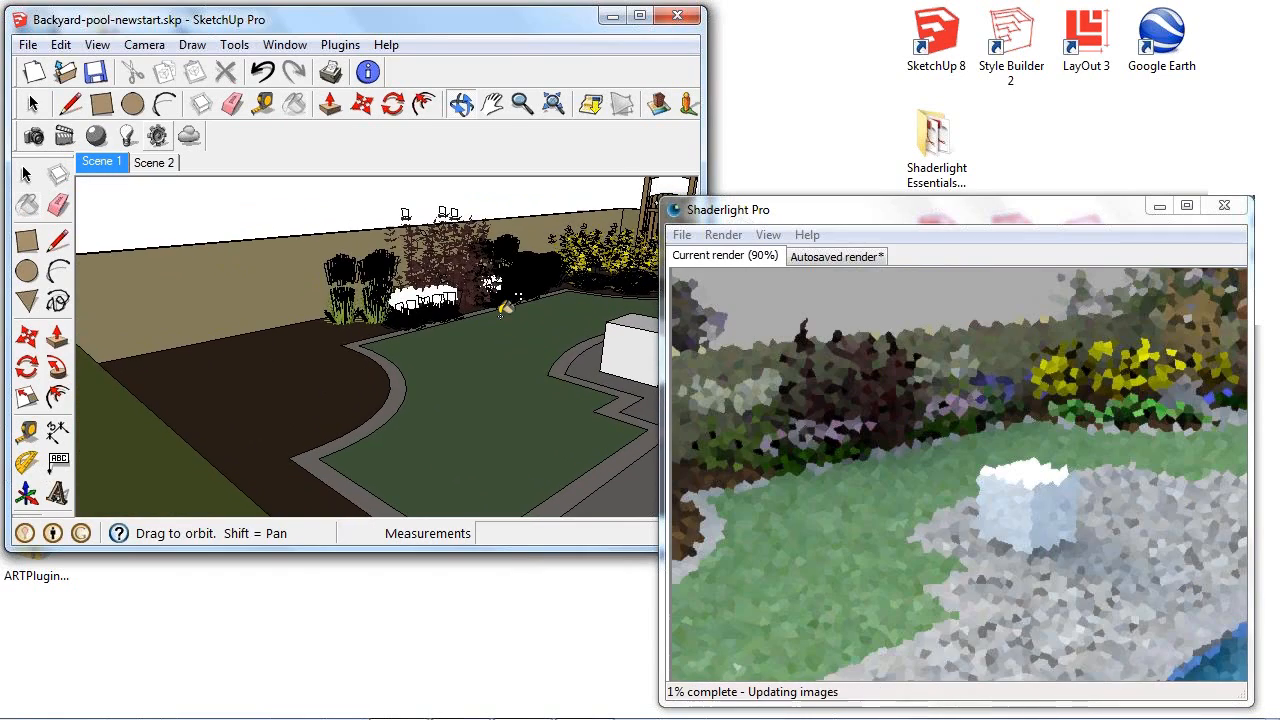
key(b)
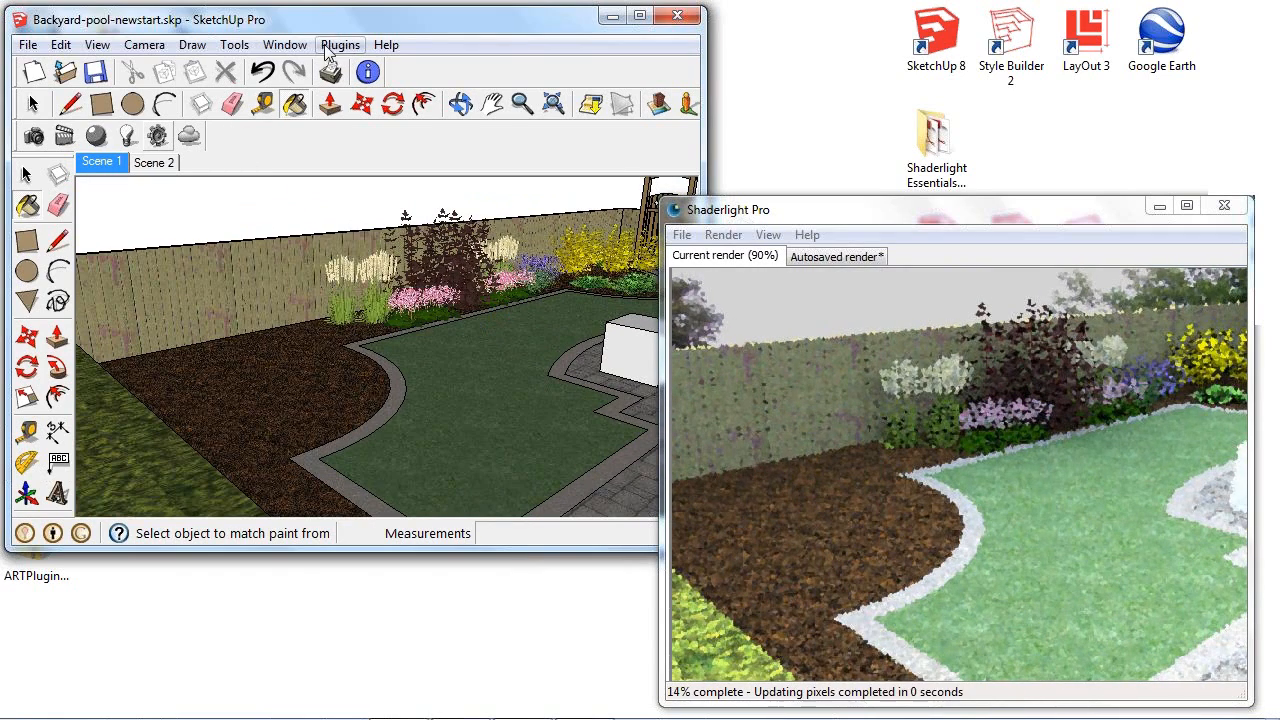
- Open the Components browser and search the 3D Warehouse for "shaderlight library"
click(285, 45)
click(326, 142)
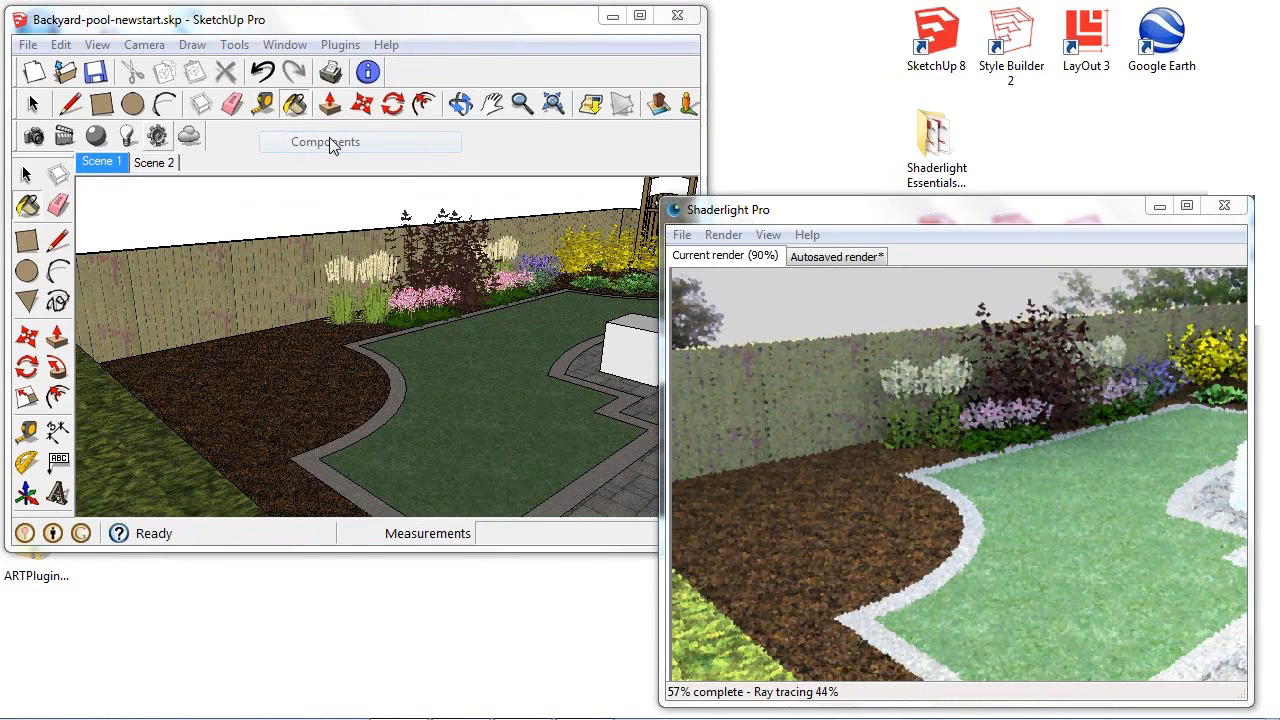
click(130, 183)
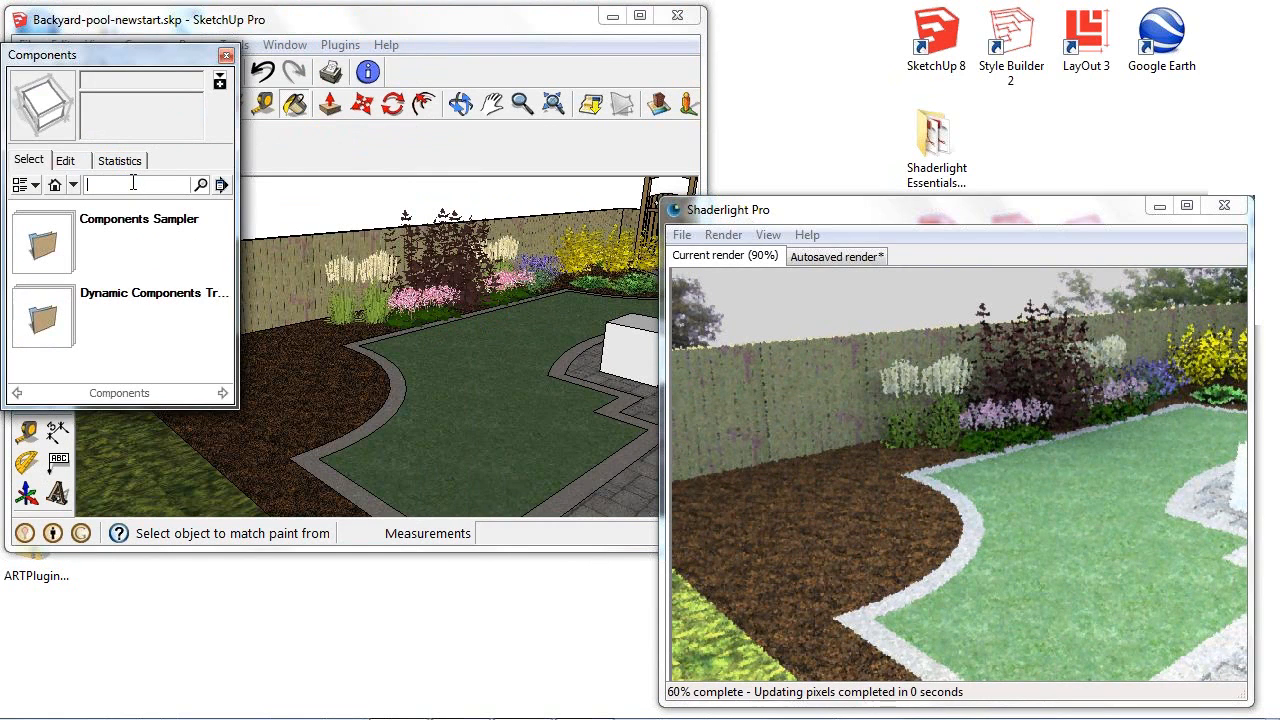
text(shaderlig)
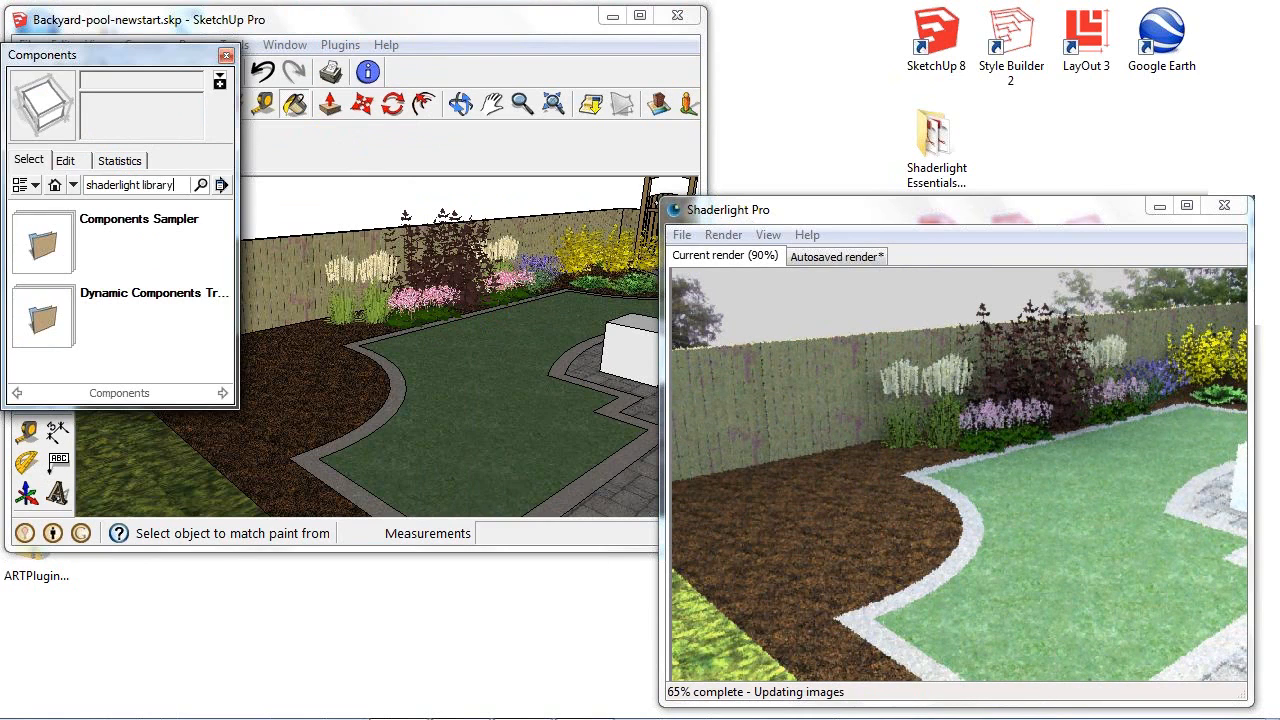
text(ht library)
key(Return)
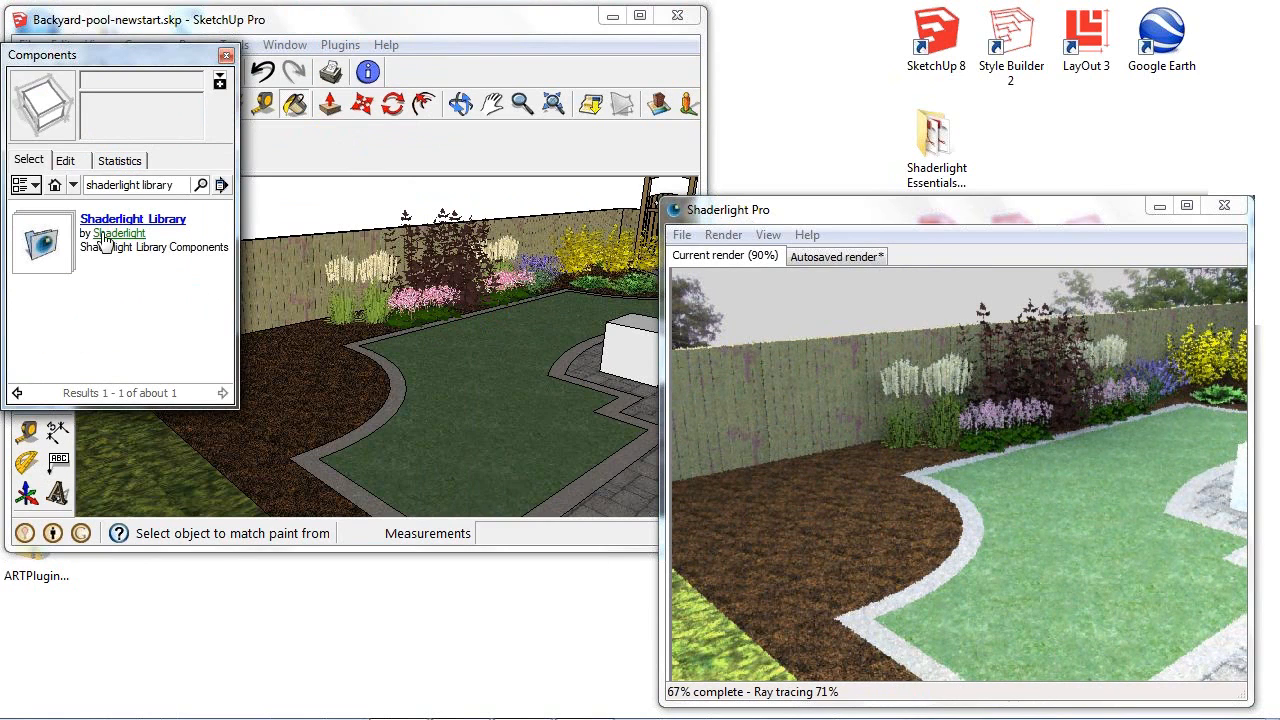
- Open the Trees collection under Replace Me in the Shaderlight Library and browse to the American Holly
click(36, 250)
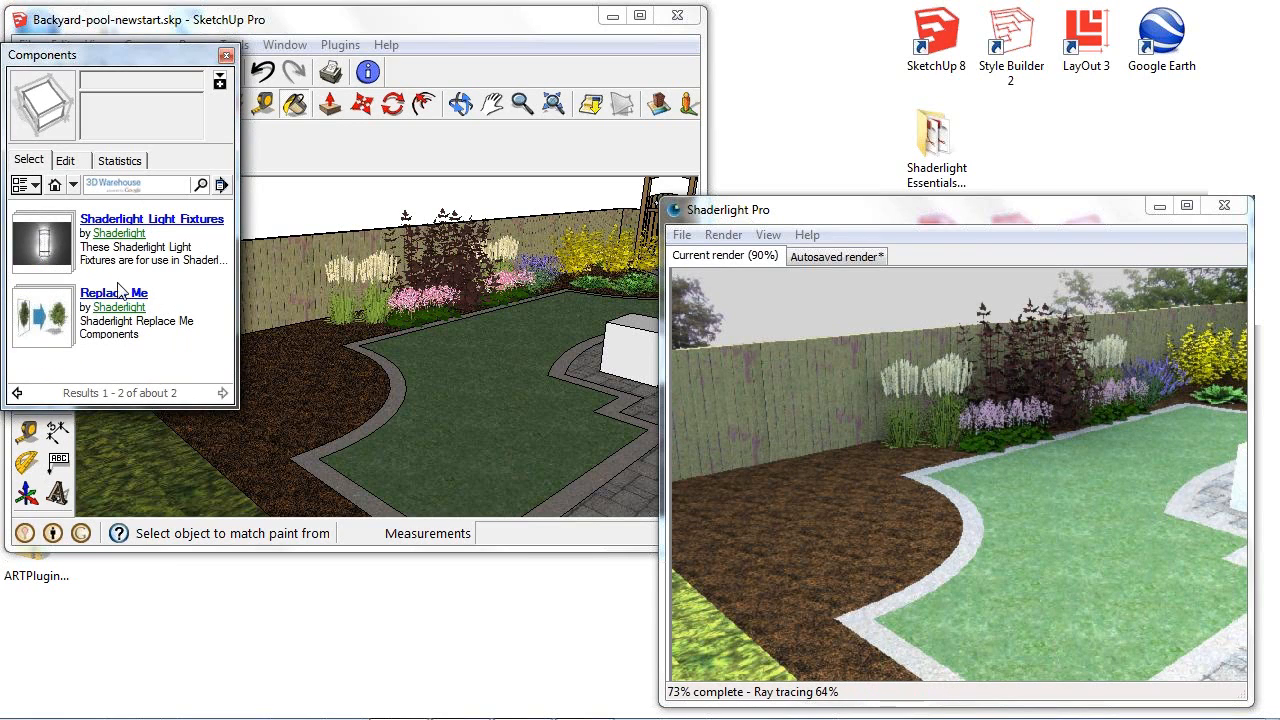
click(33, 313)
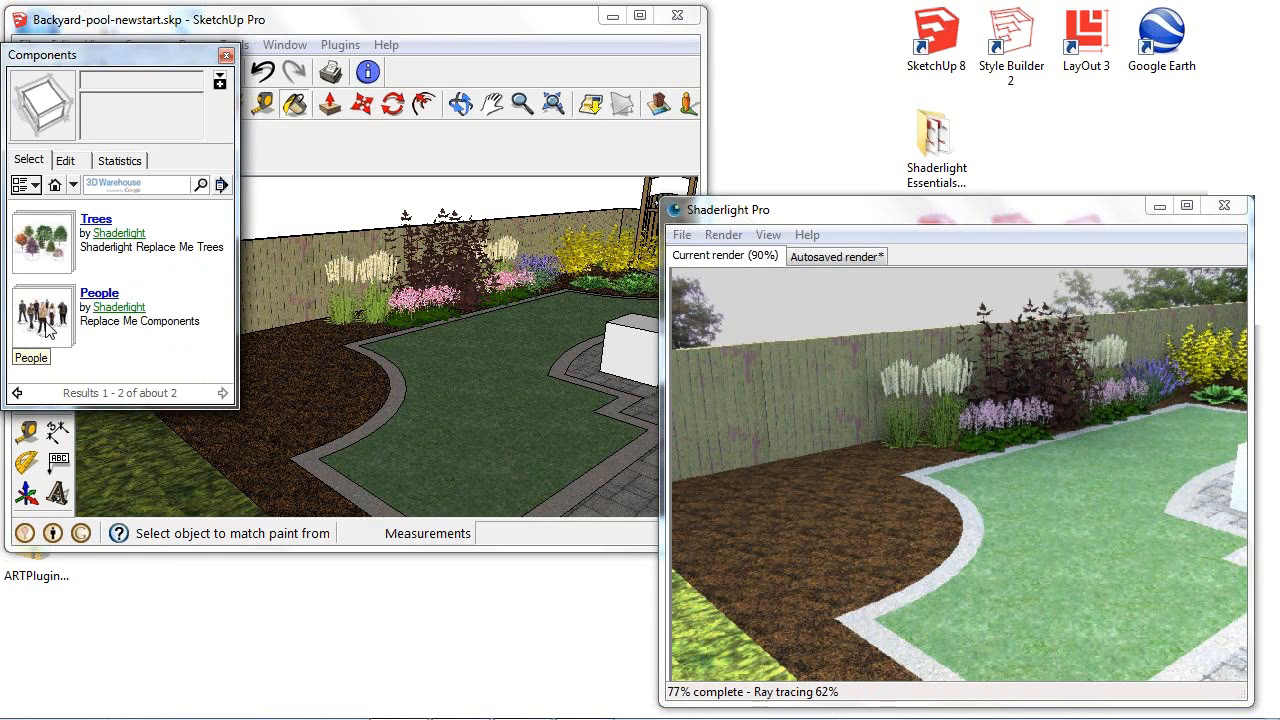
click(62, 255)
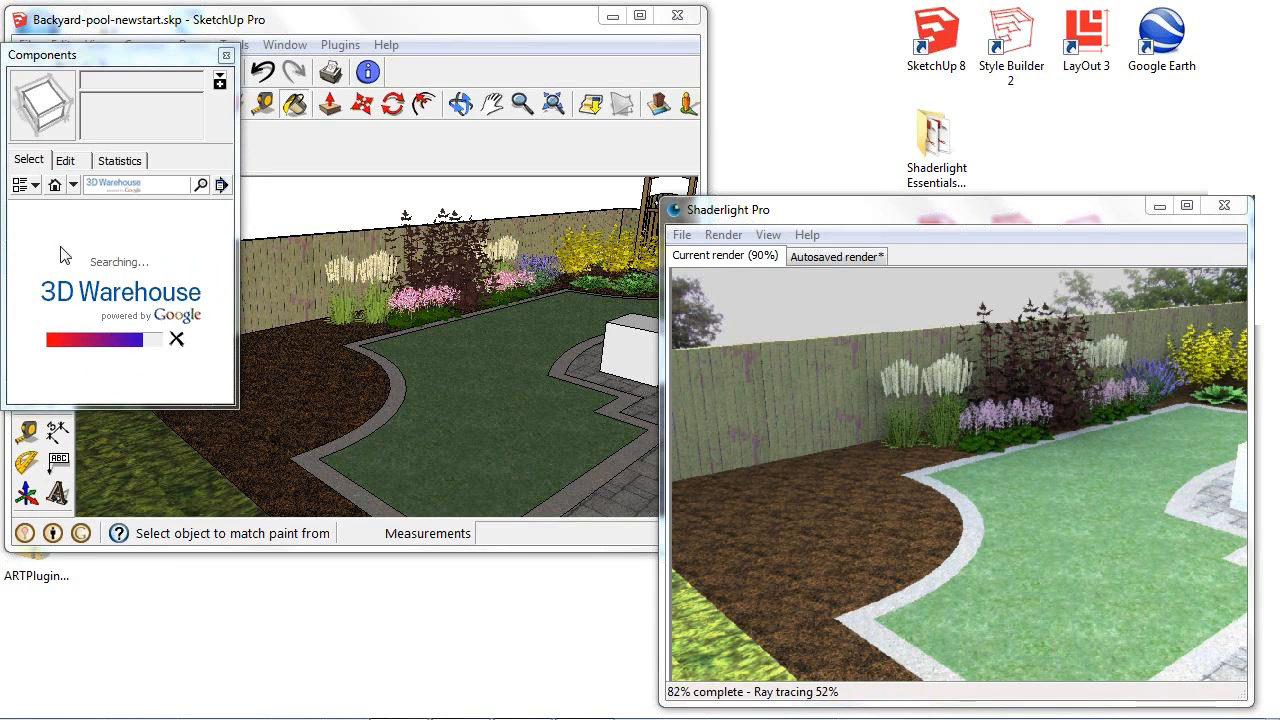
drag(225, 237, 230, 318)
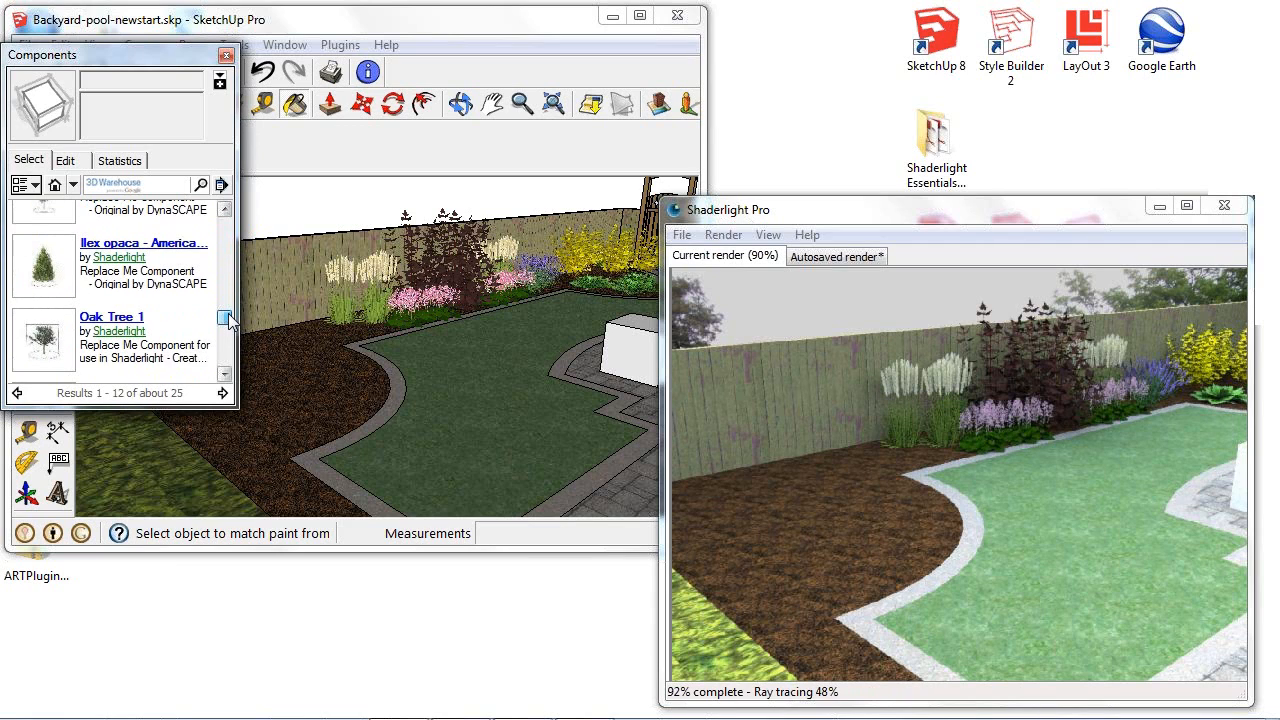
- Place the Ilex opaca - American Holly (15ft) component in the mulch bed and close the Components browser
click(45, 278)
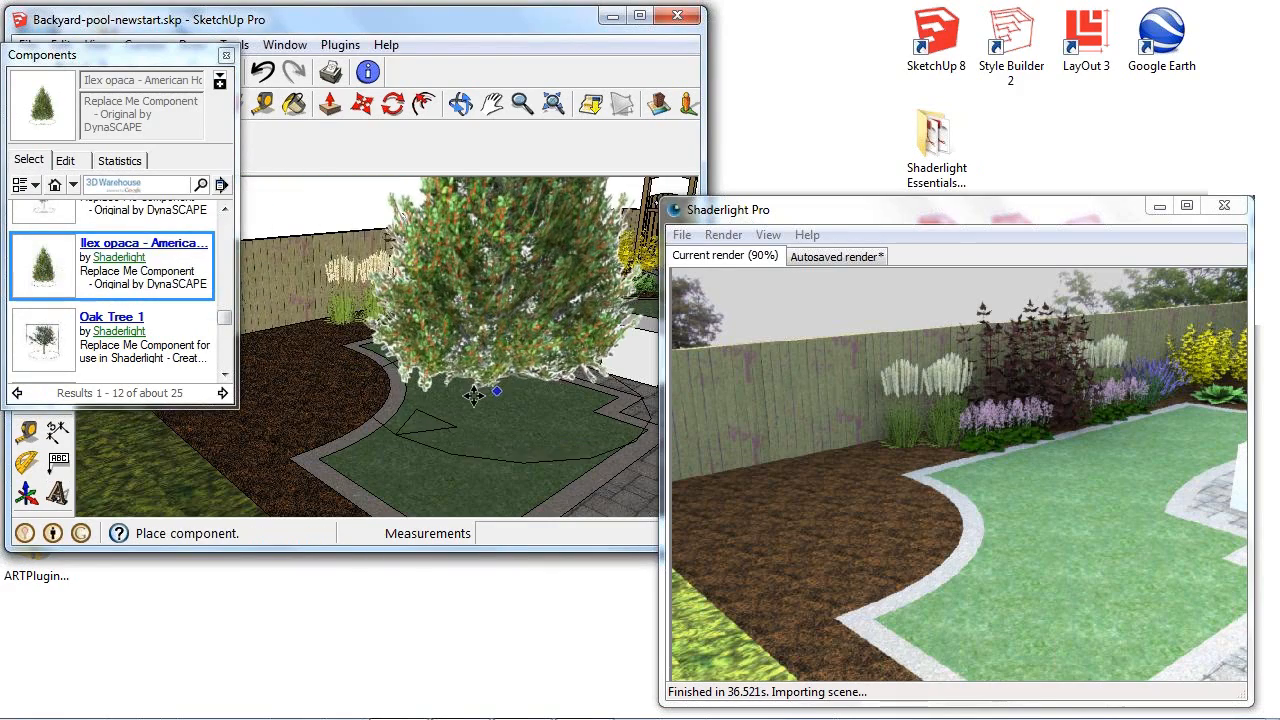
mouse_move(461, 402)
middle_down()
mouse_move(357, 381)
mouse_move(496, 447)
middle_up()
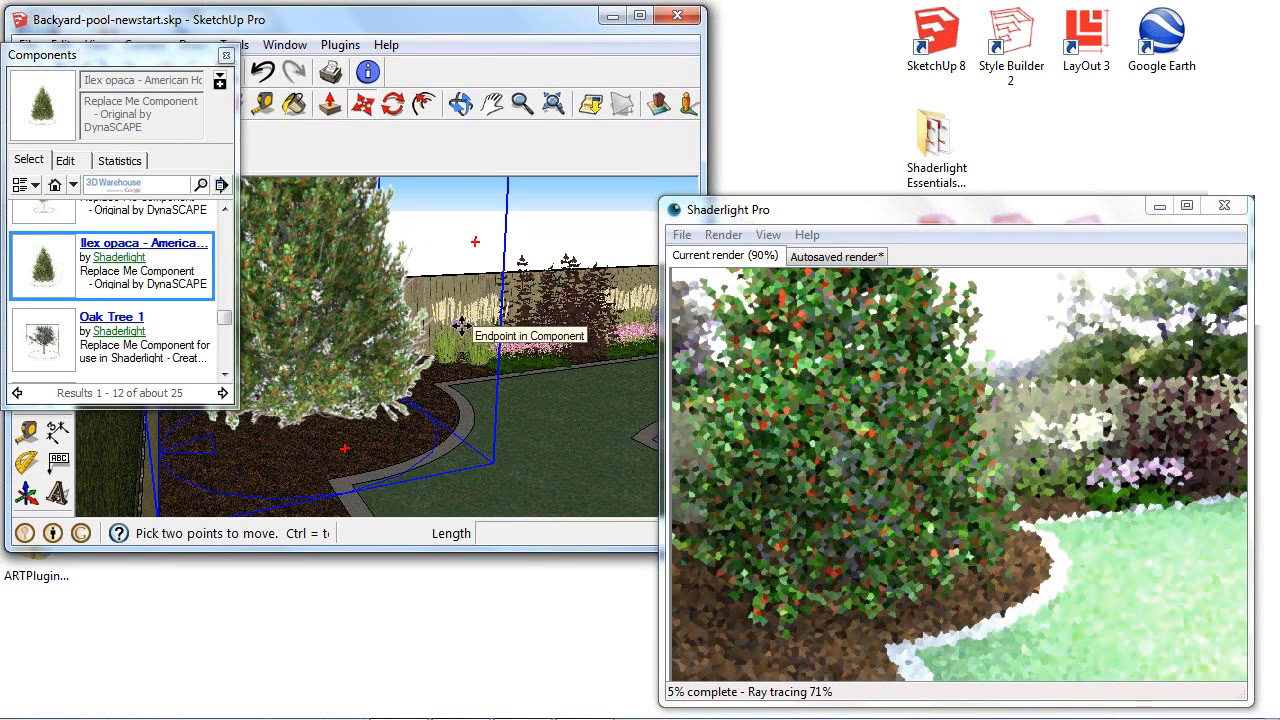
click(461, 325)
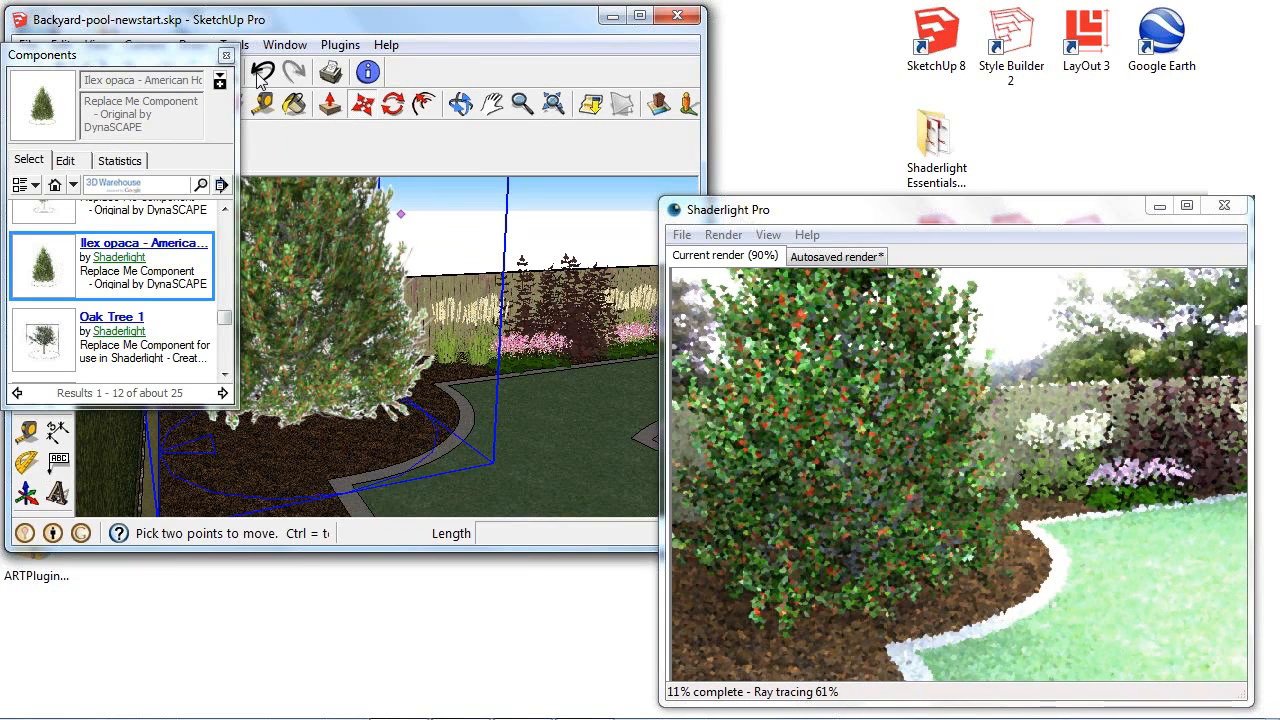
click(227, 56)
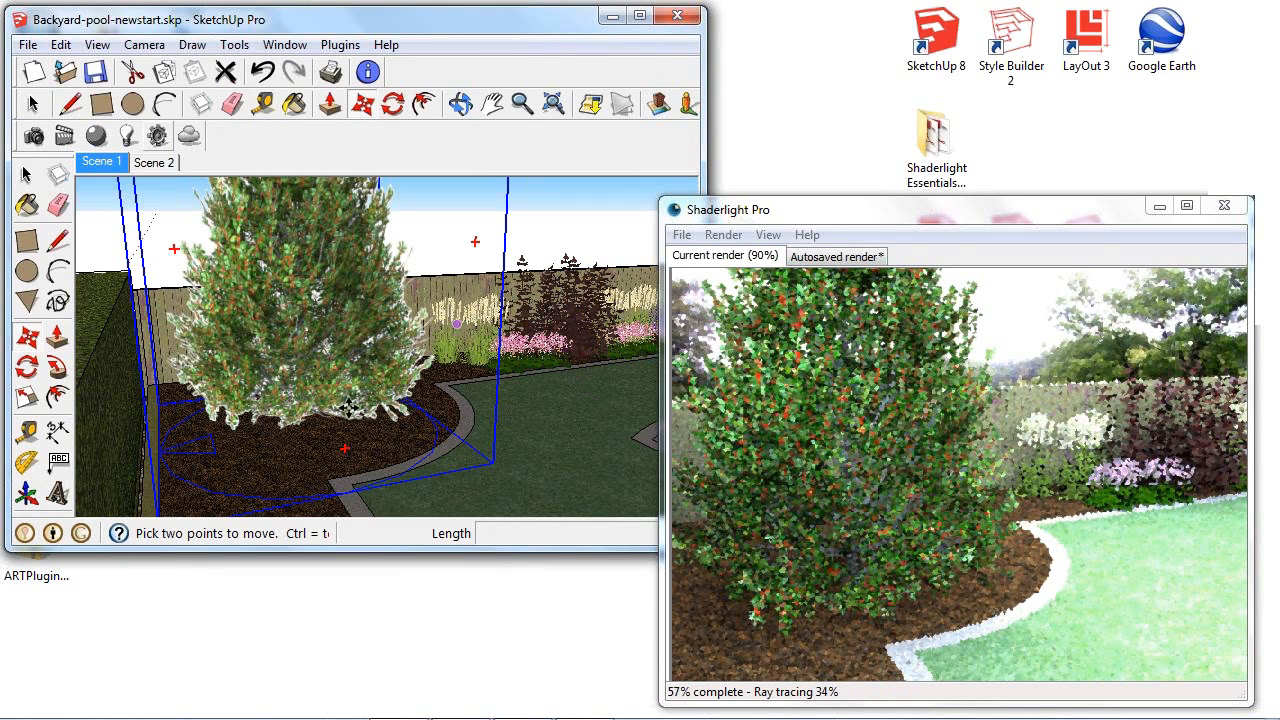
- Move the holly tree about 3' 6 3/4" across the mulch bed towards the back fence
mouse_move(538, 329)
middle_down()
mouse_move(440, 343)
mouse_move(459, 404)
mouse_move(454, 466)
mouse_move(491, 357)
mouse_move(497, 446)
mouse_move(491, 457)
mouse_move(418, 455)
middle_up()
scroll(470, 440, down, 4)
scroll(381, 462, up, 5)
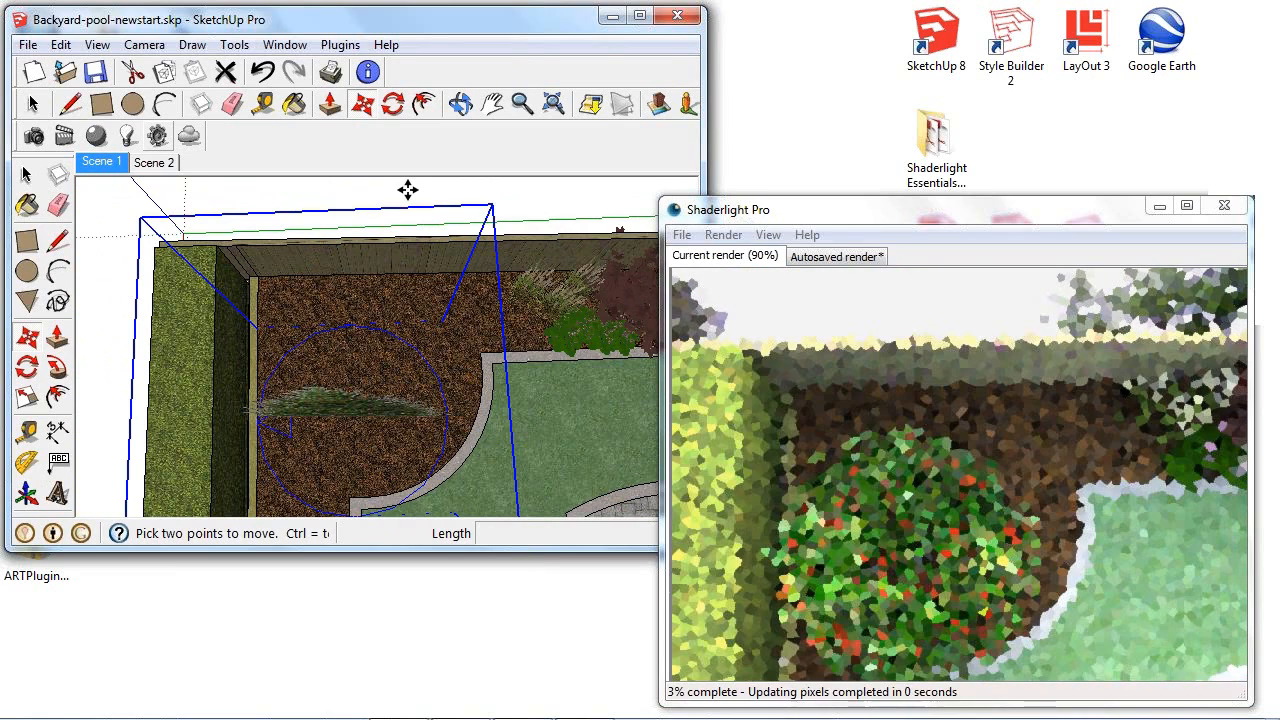
click(558, 449)
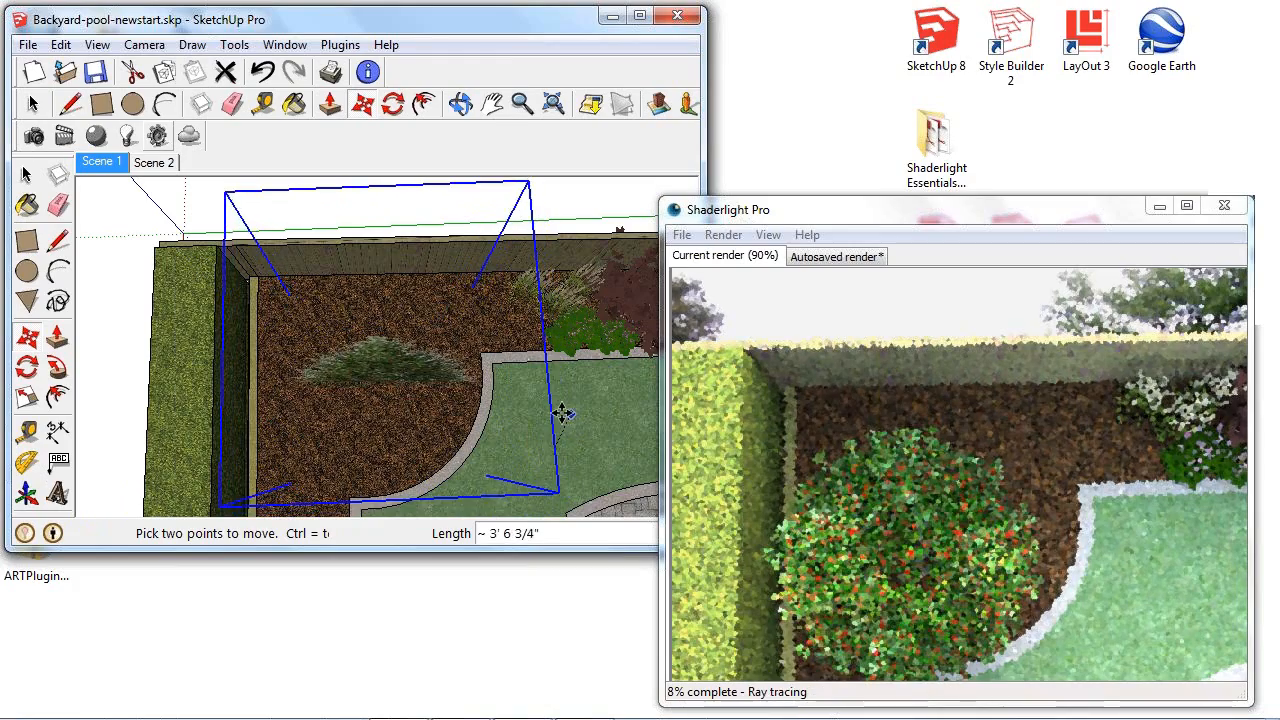
click(559, 413)
- Scale the holly tree in the mulch bed uniformly to 0.55
mouse_move(551, 429)
middle_down()
mouse_move(560, 214)
mouse_move(538, 292)
mouse_move(498, 297)
mouse_move(403, 352)
middle_up()
scroll(540, 285, down, 3)
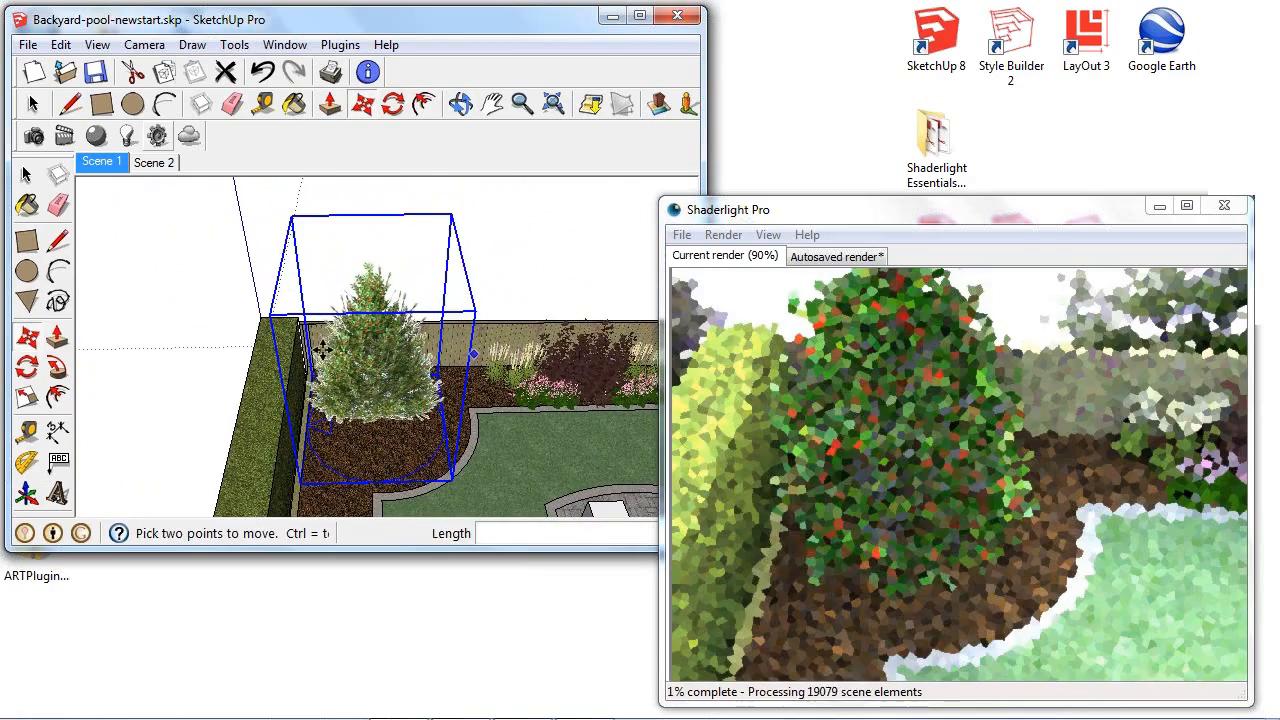
click(27, 397)
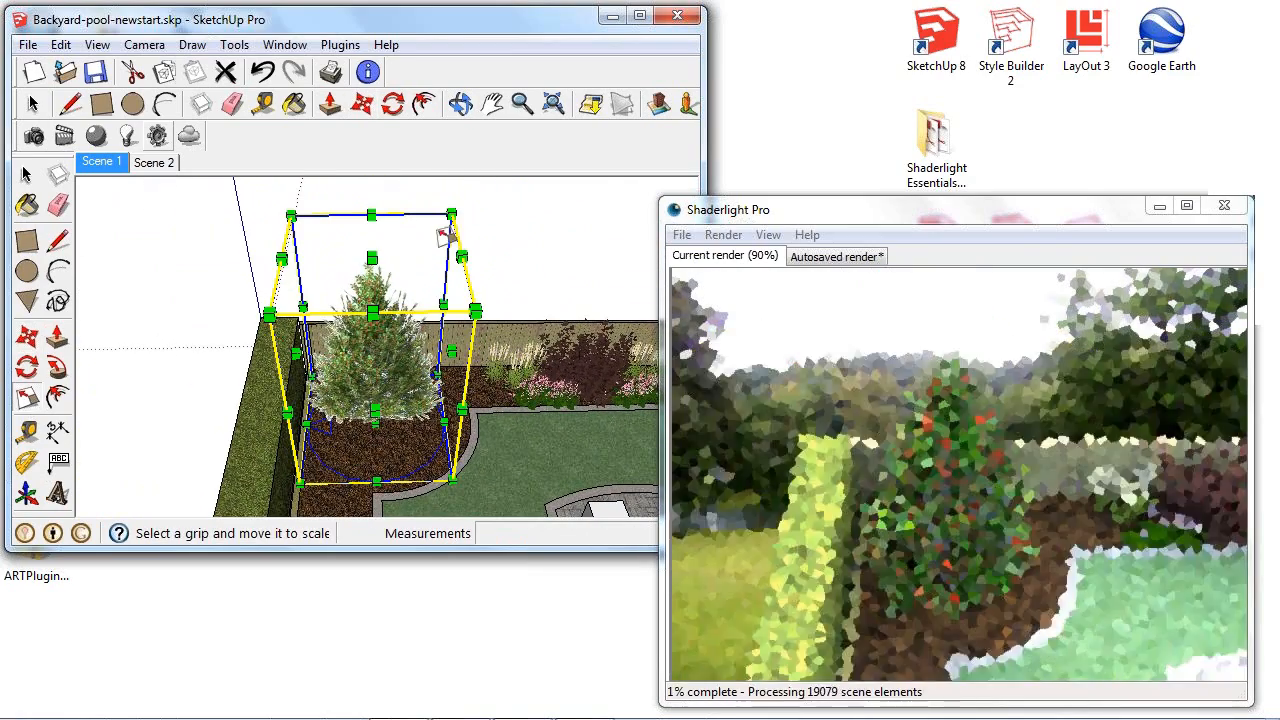
drag(451, 213, 382, 340)
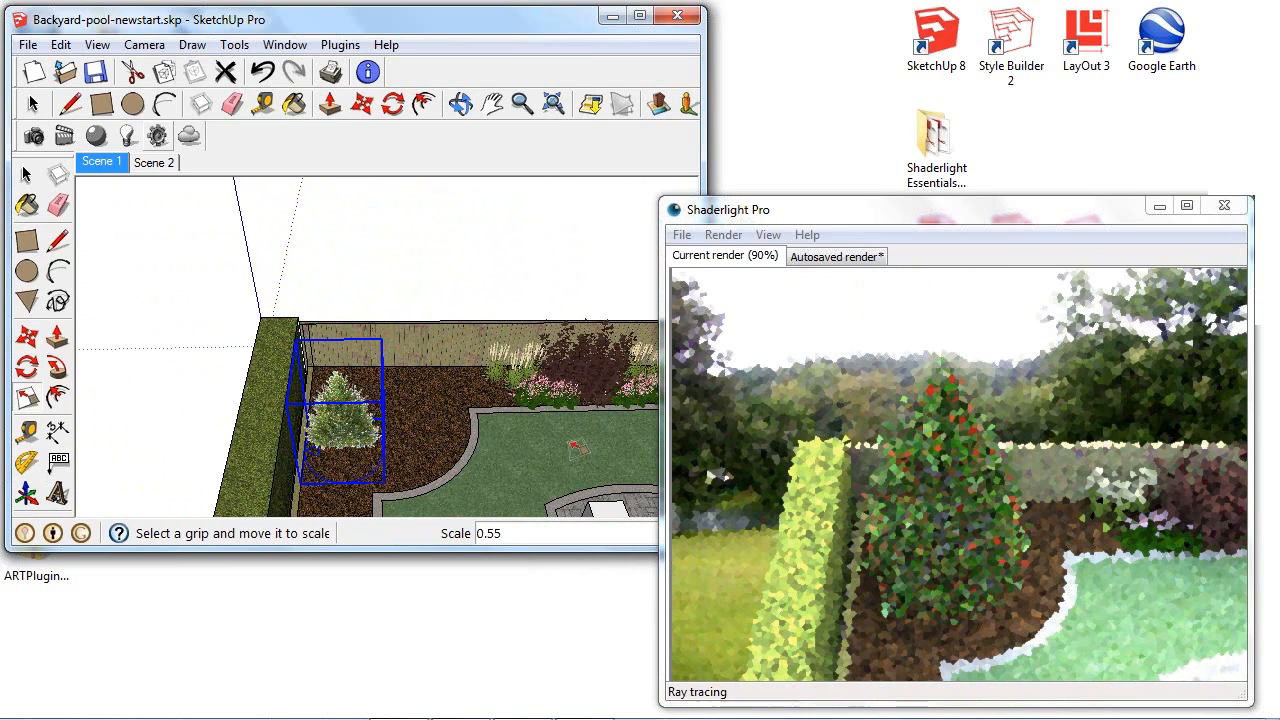
- Move the scaled holly 3' 7" towards the back fence and place a copy of it 6' 4 3/4" away in the mulch bed
click(362, 103)
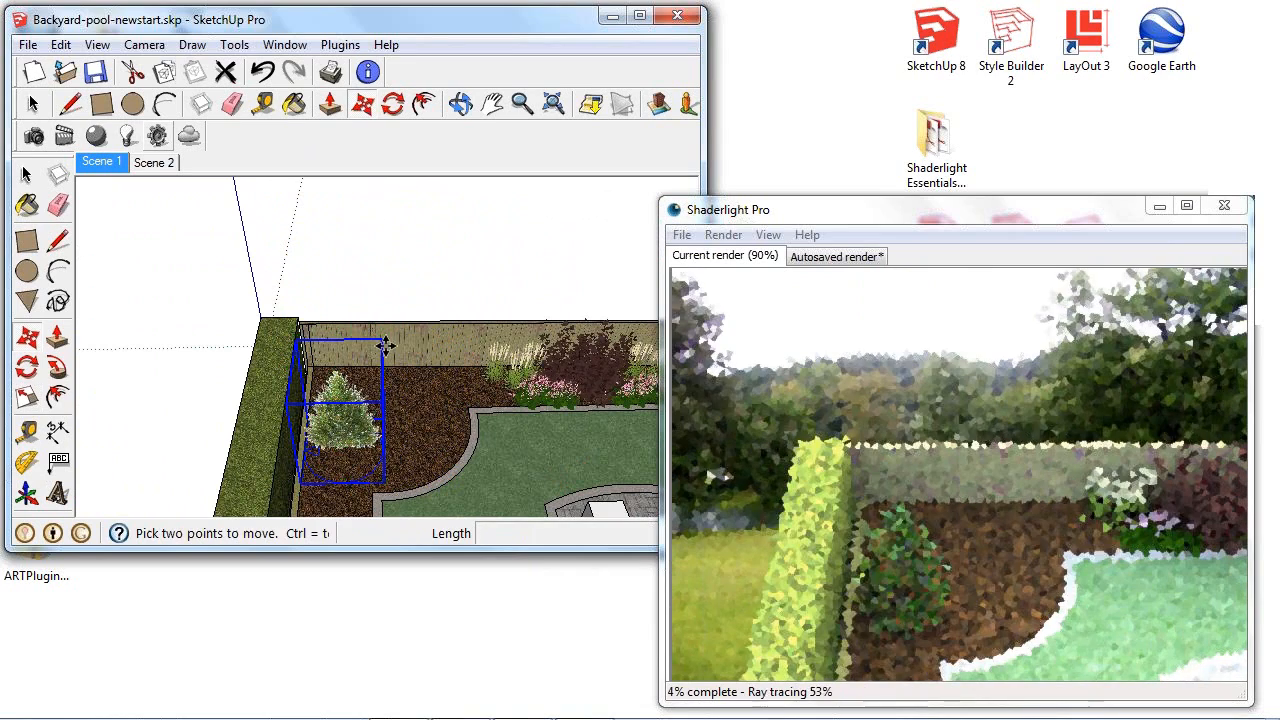
click(527, 466)
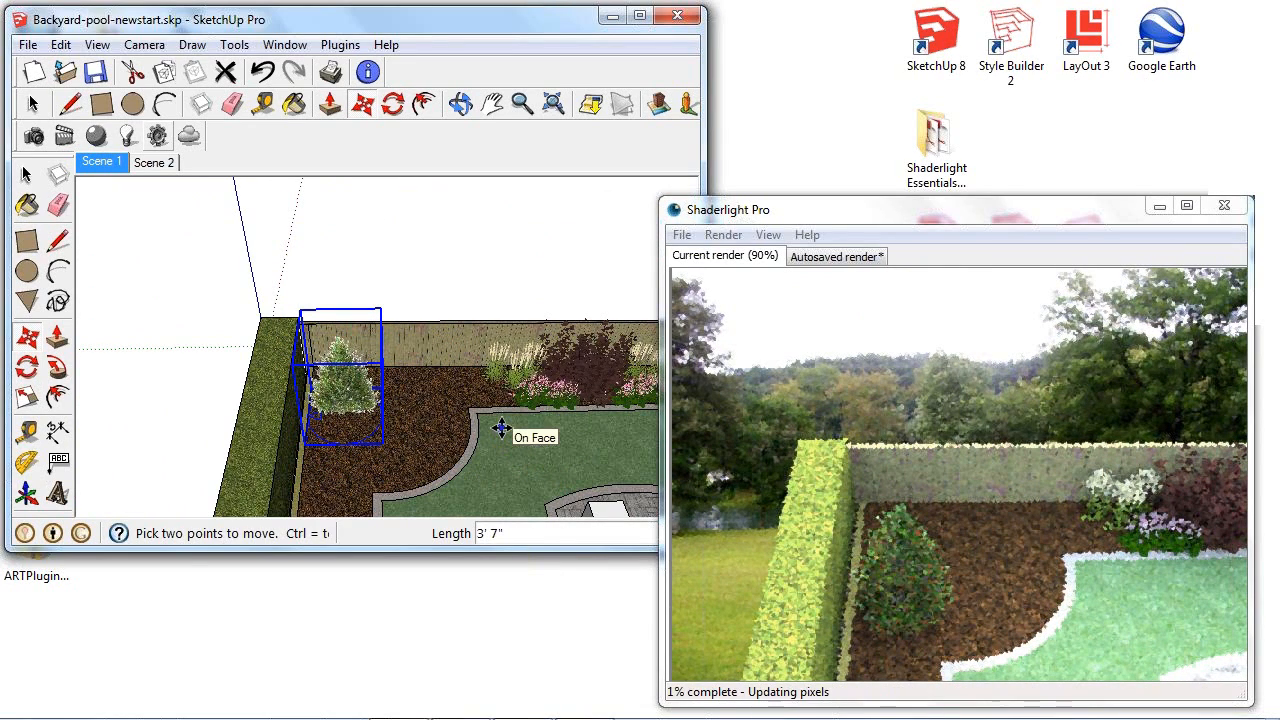
key(ctrl)
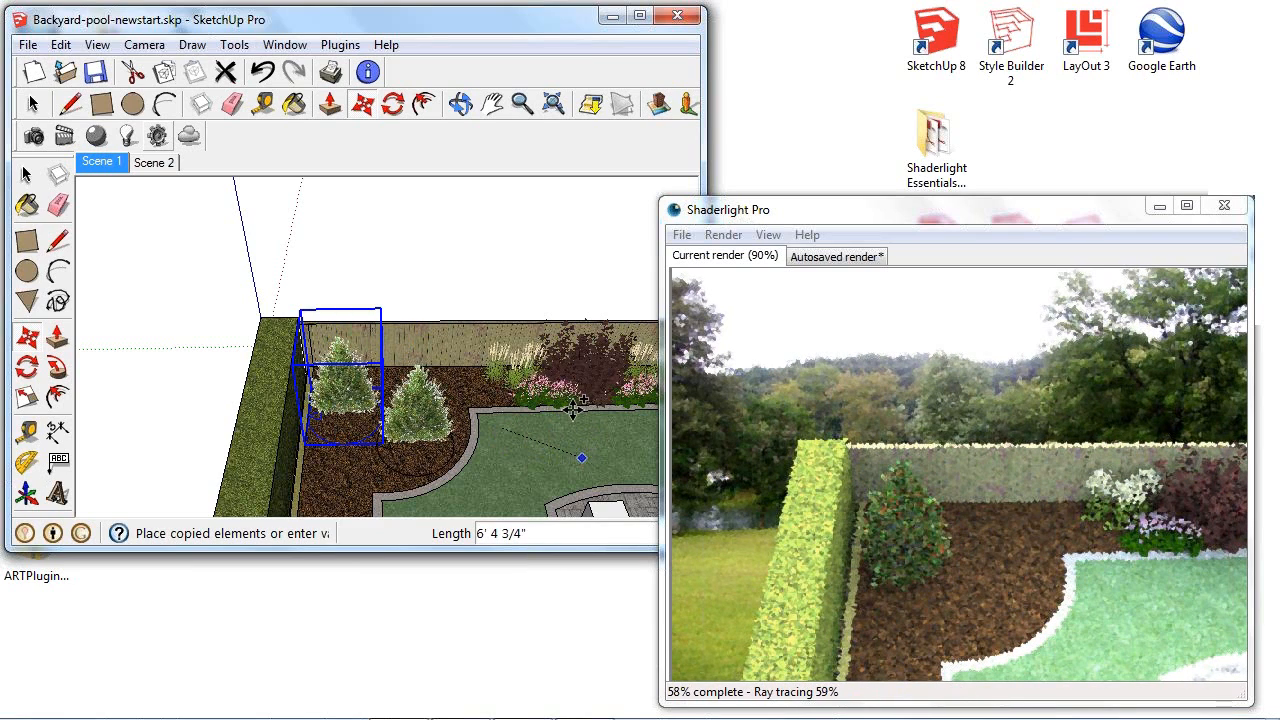
click(574, 406)
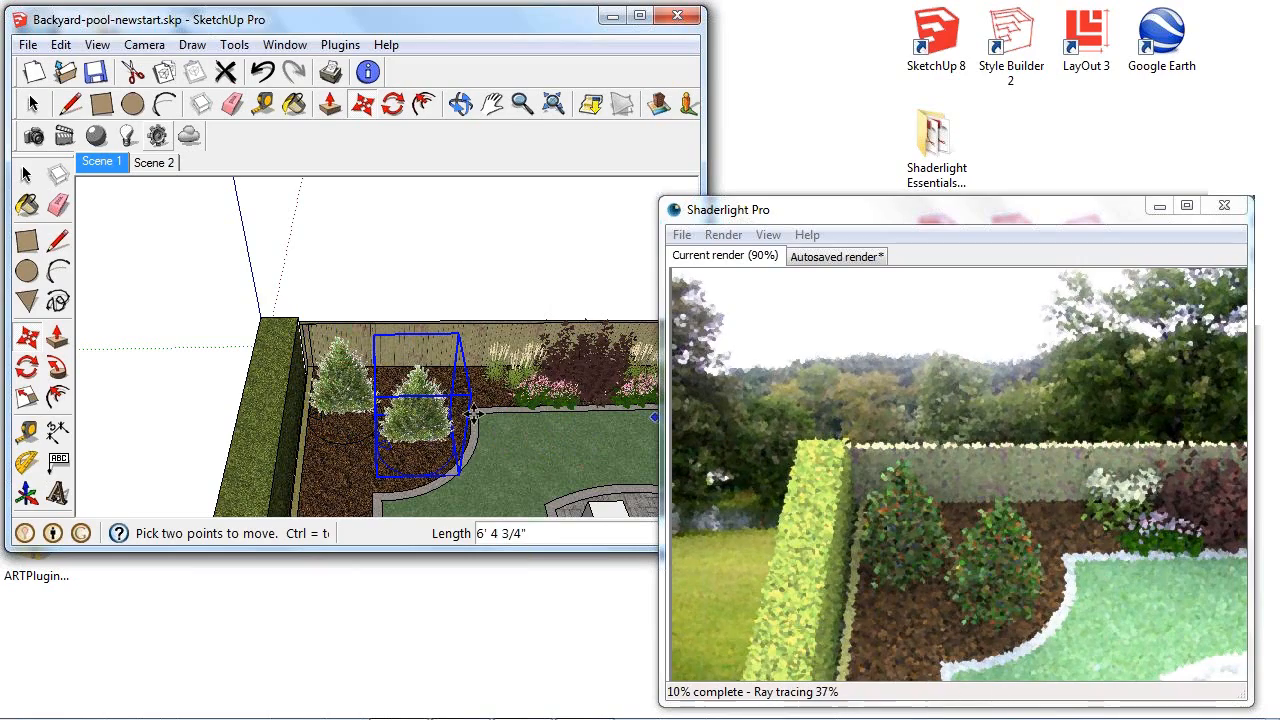
- Rotate the copied holly tree by -135 degrees about its vertical axis
scroll(487, 448, up, 2)
scroll(435, 455, up, 5)
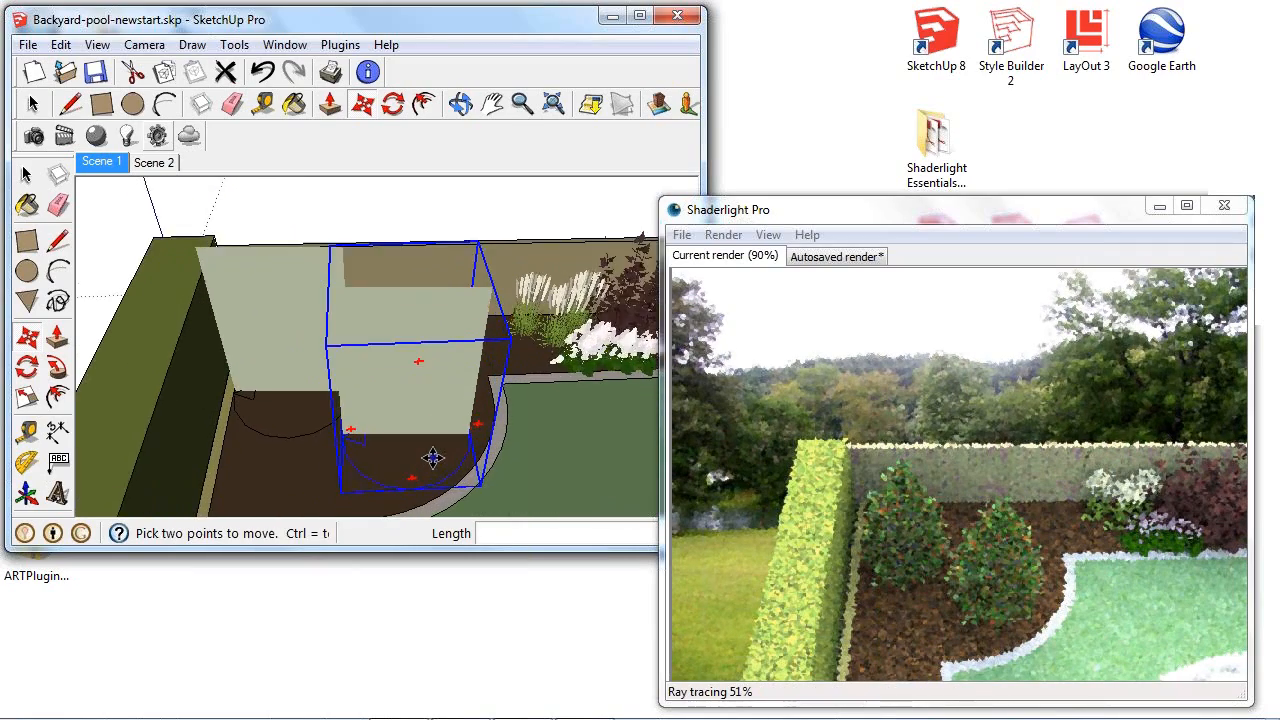
mouse_move(352, 415)
middle_down()
mouse_move(417, 374)
mouse_move(400, 375)
mouse_move(401, 402)
mouse_move(377, 400)
middle_up()
scroll(380, 403, down, 5)
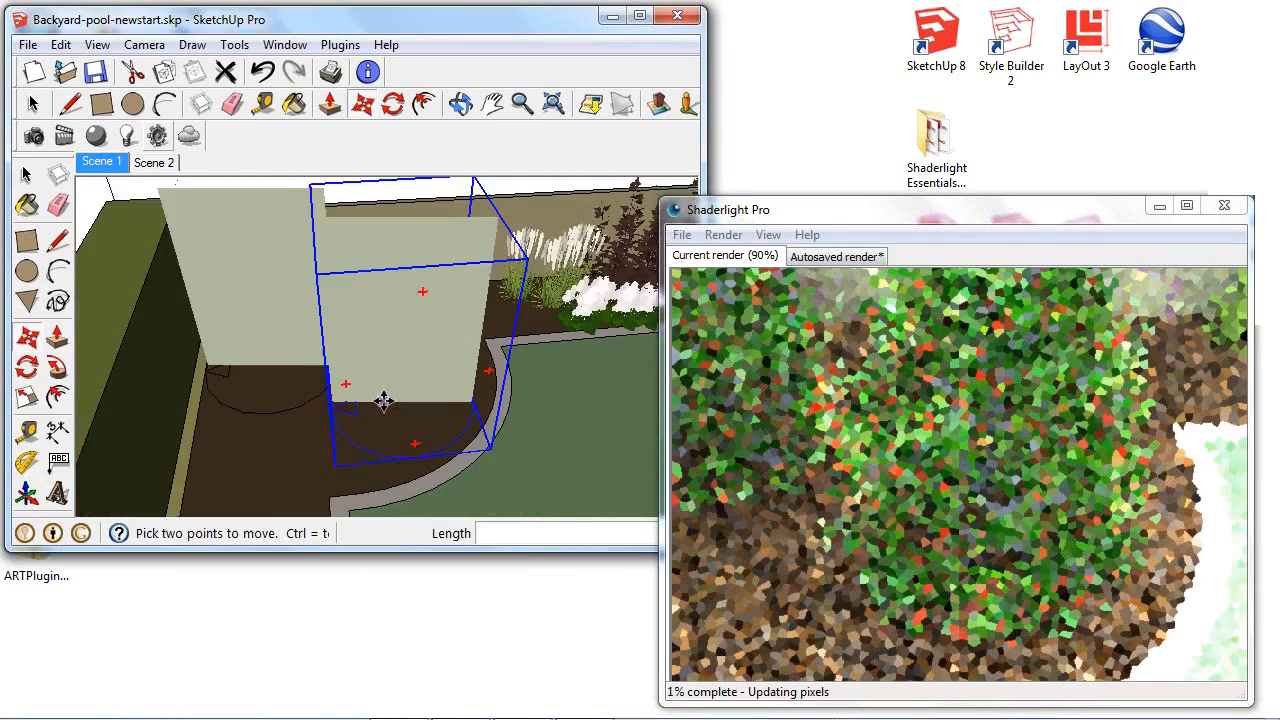
middle_drag(520, 288, 500, 286)
key(q)
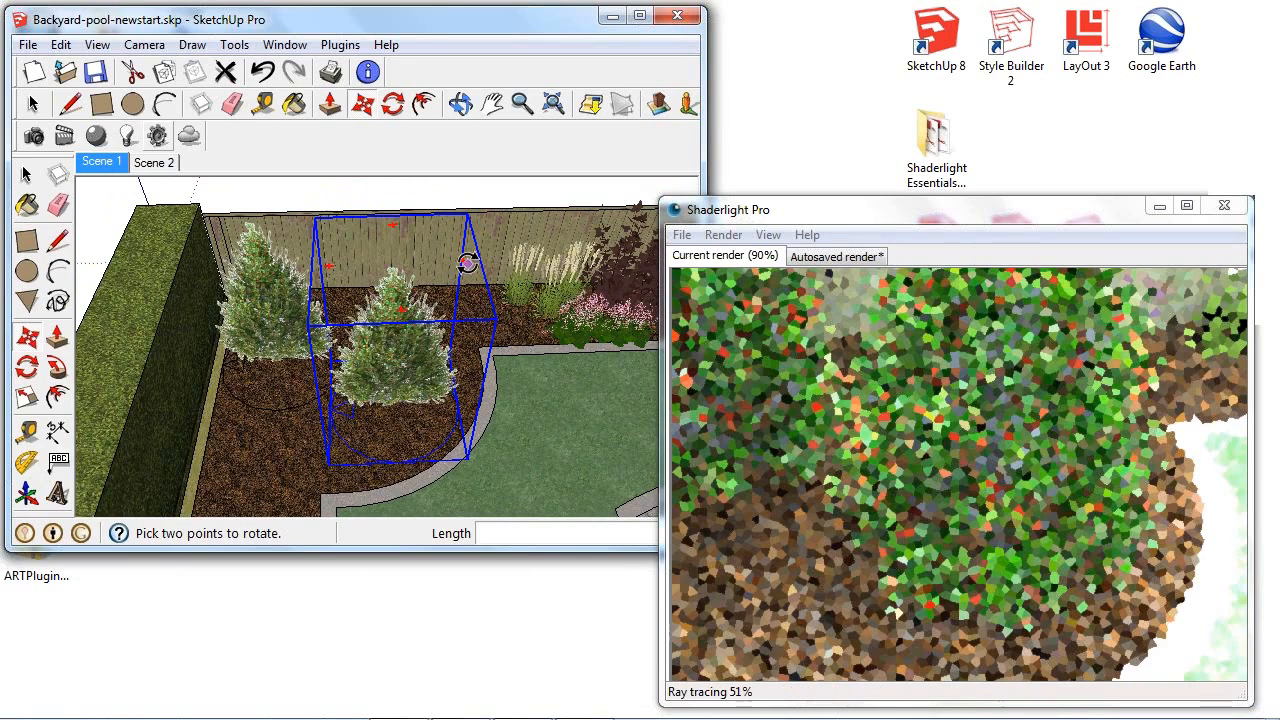
click(466, 262)
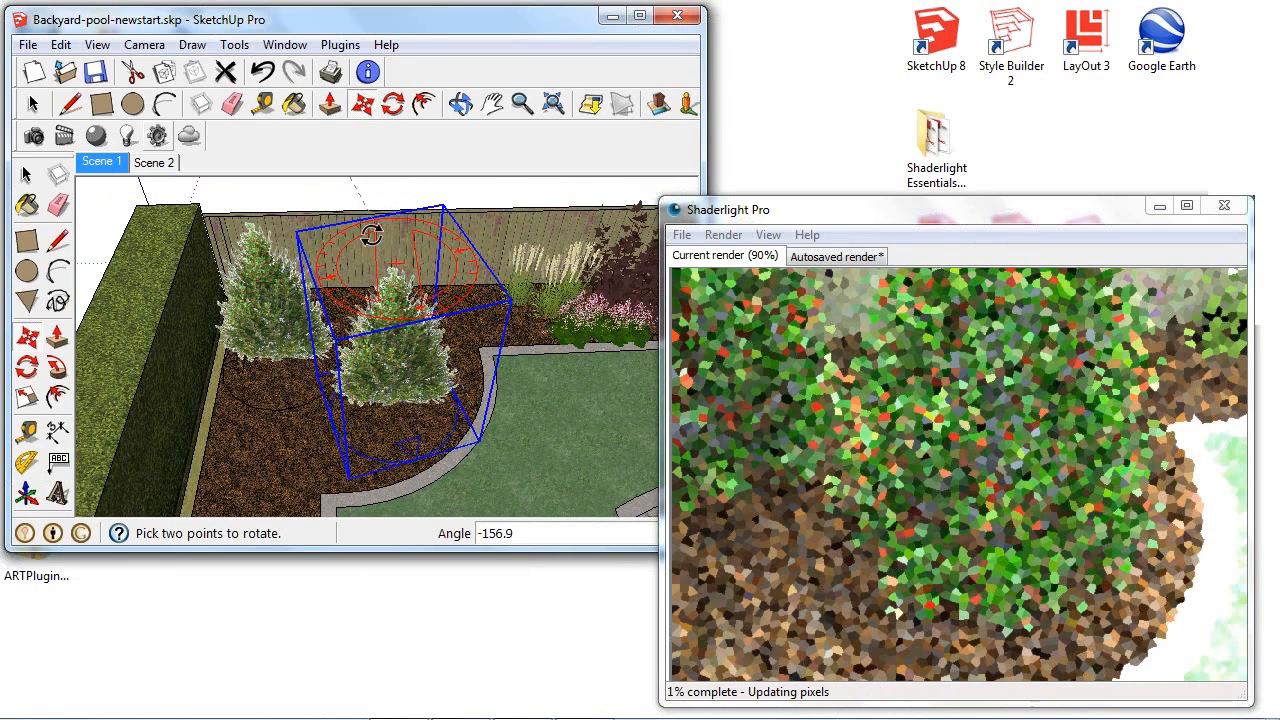
click(356, 234)
key(m)
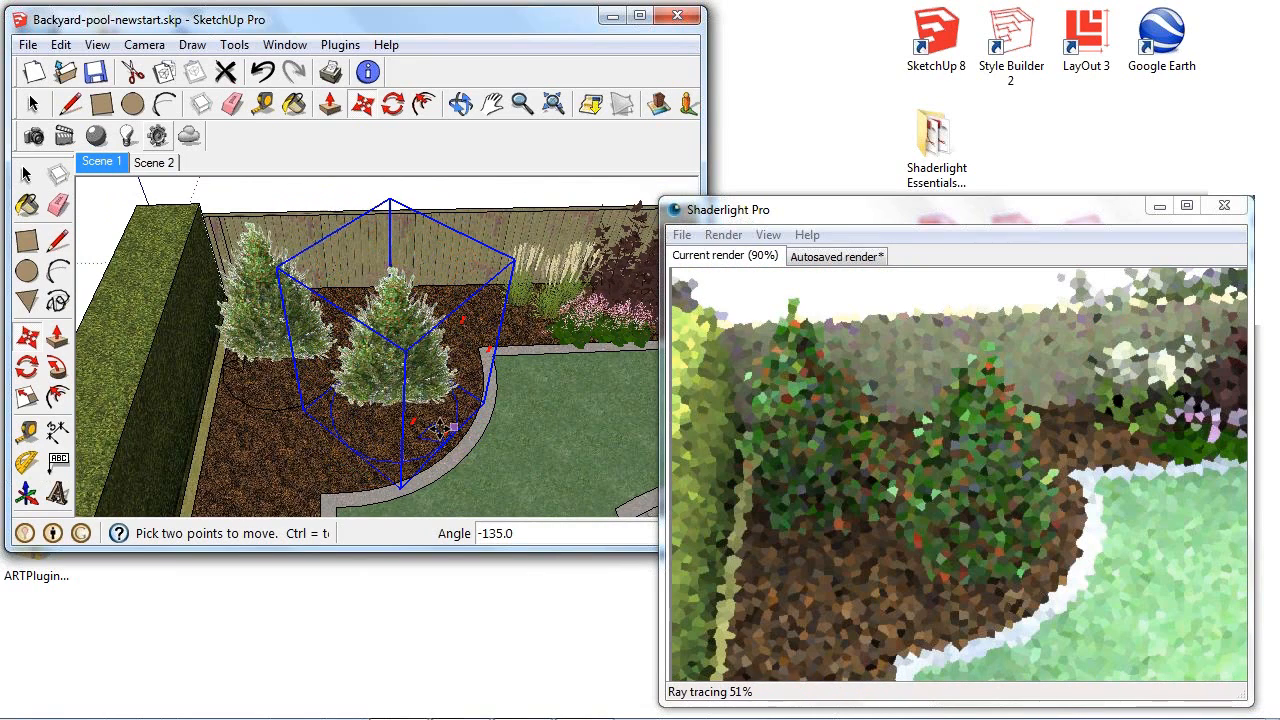
- Scale the copied holly tree uniformly to 0.89
mouse_move(440, 440)
middle_down()
mouse_move(506, 423)
mouse_move(457, 343)
middle_up()
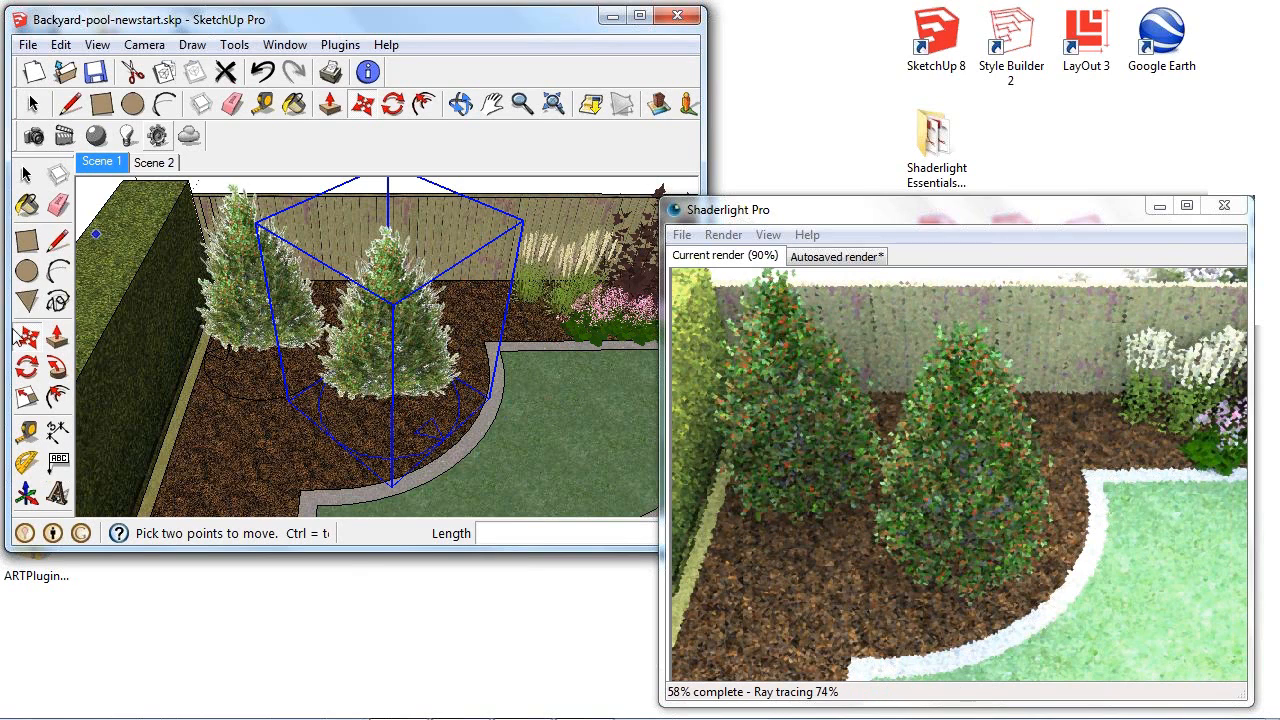
click(28, 398)
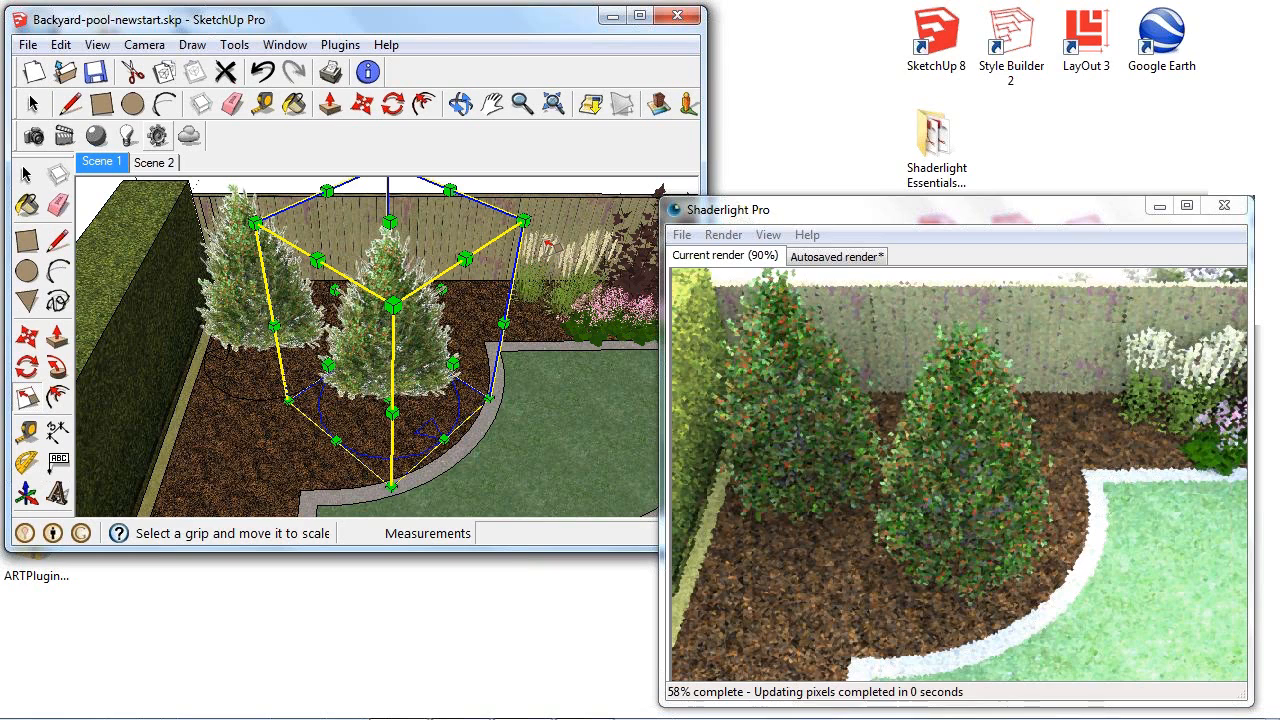
drag(523, 218, 492, 247)
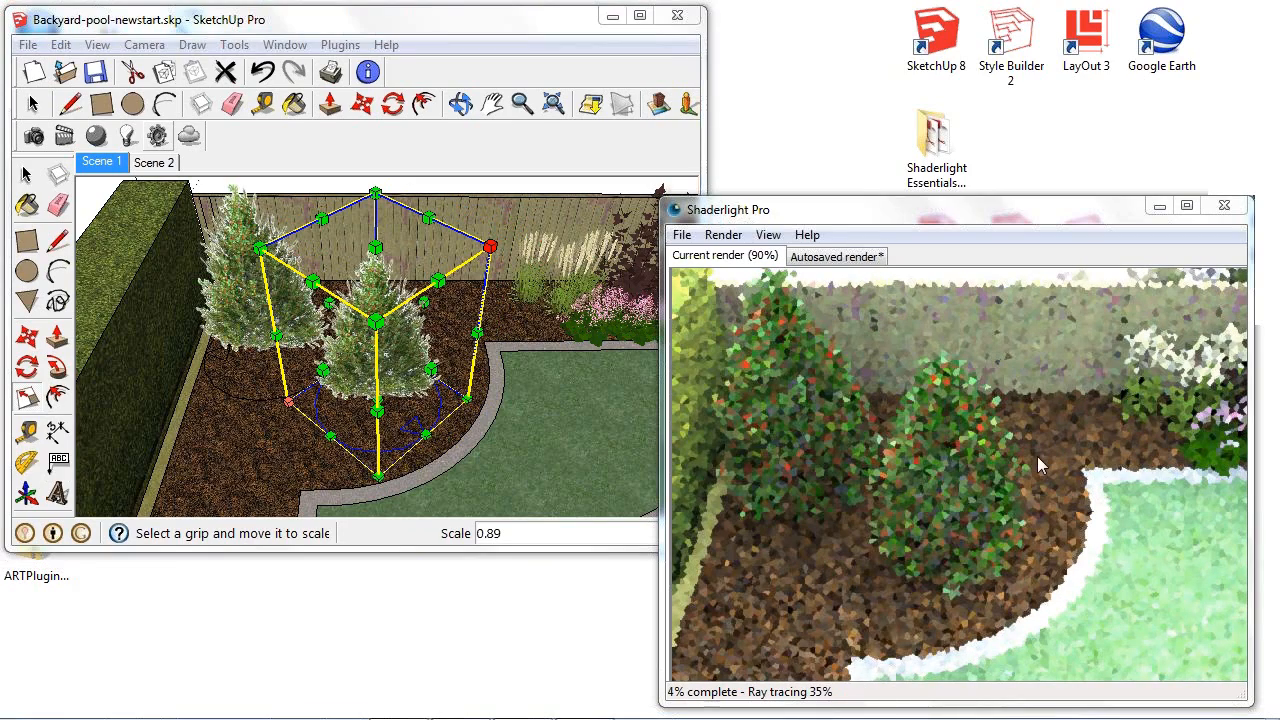
- Examine the two holly trees from a low angle and bring the white box on the patio into view
middle_drag(390, 320, 415, 280)
key(s)
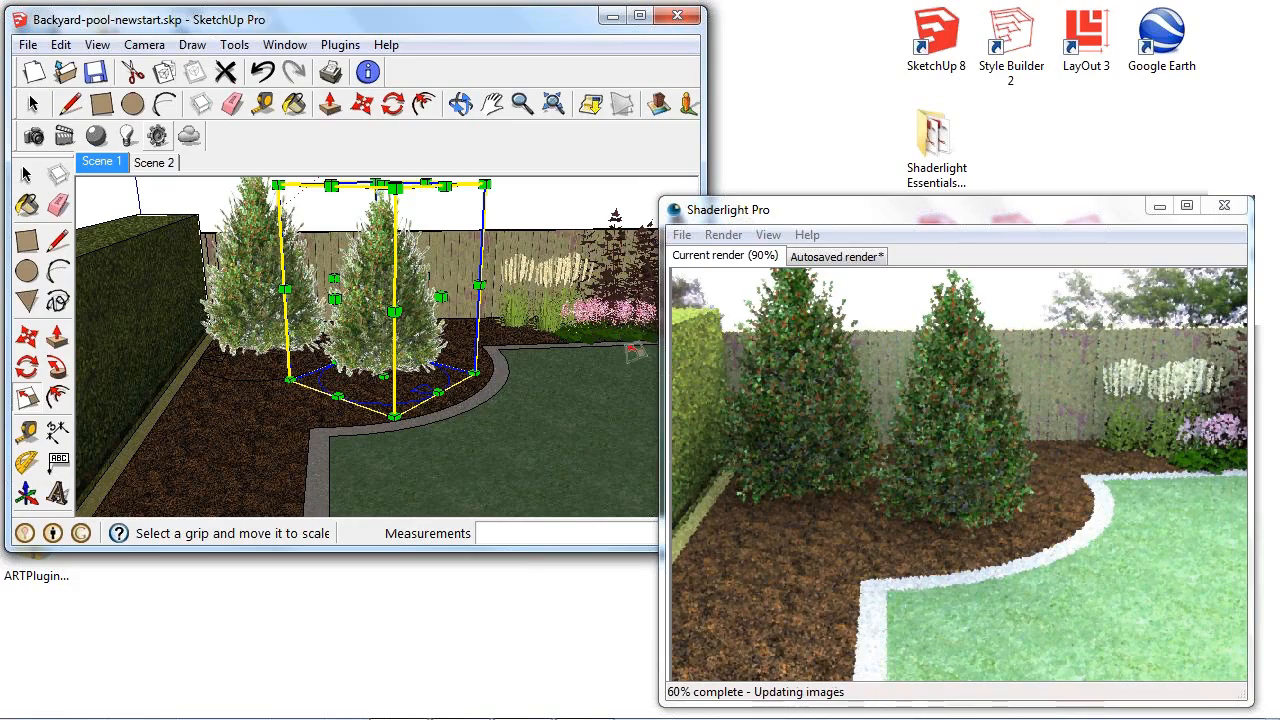
mouse_move(605, 355)
middle_down()
mouse_move(586, 334)
mouse_move(357, 337)
mouse_move(340, 302)
middle_up()
mouse_move(474, 329)
middle_down()
mouse_move(495, 322)
mouse_move(517, 240)
mouse_move(550, 322)
middle_up()
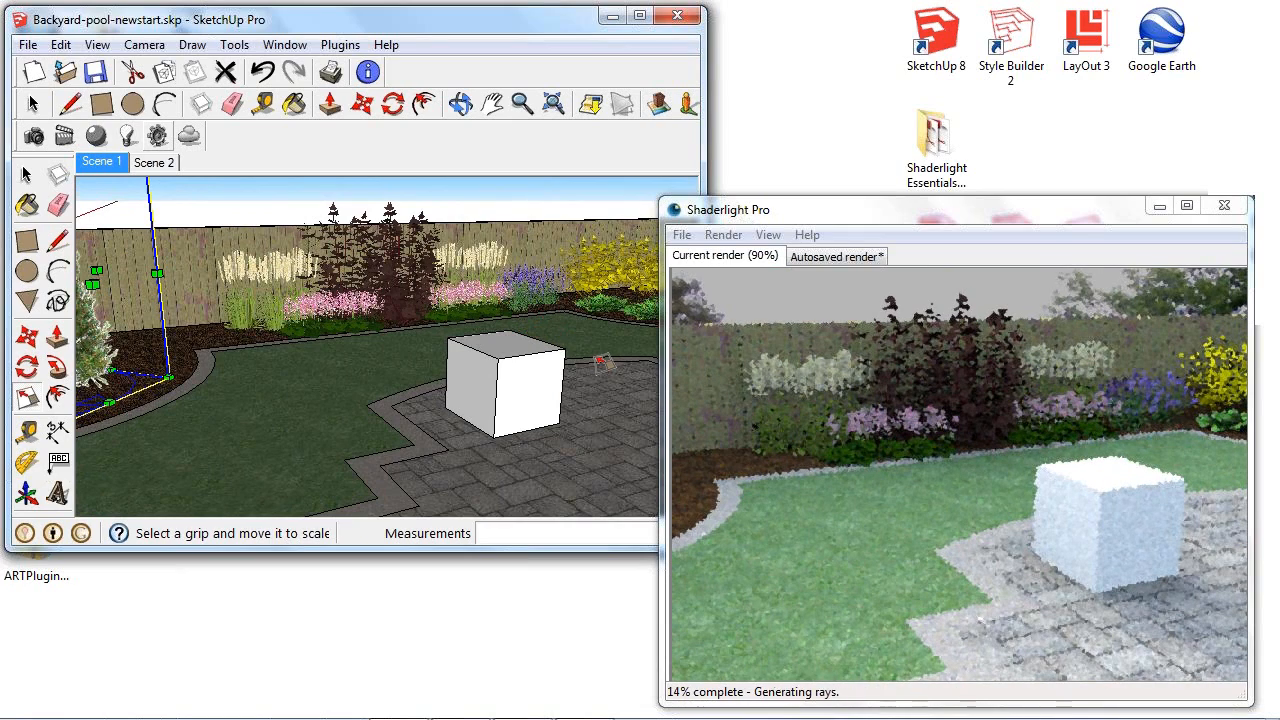
mouse_move(612, 362)
middle_down()
mouse_move(628, 366)
mouse_move(571, 363)
mouse_move(528, 334)
mouse_move(537, 355)
middle_up()
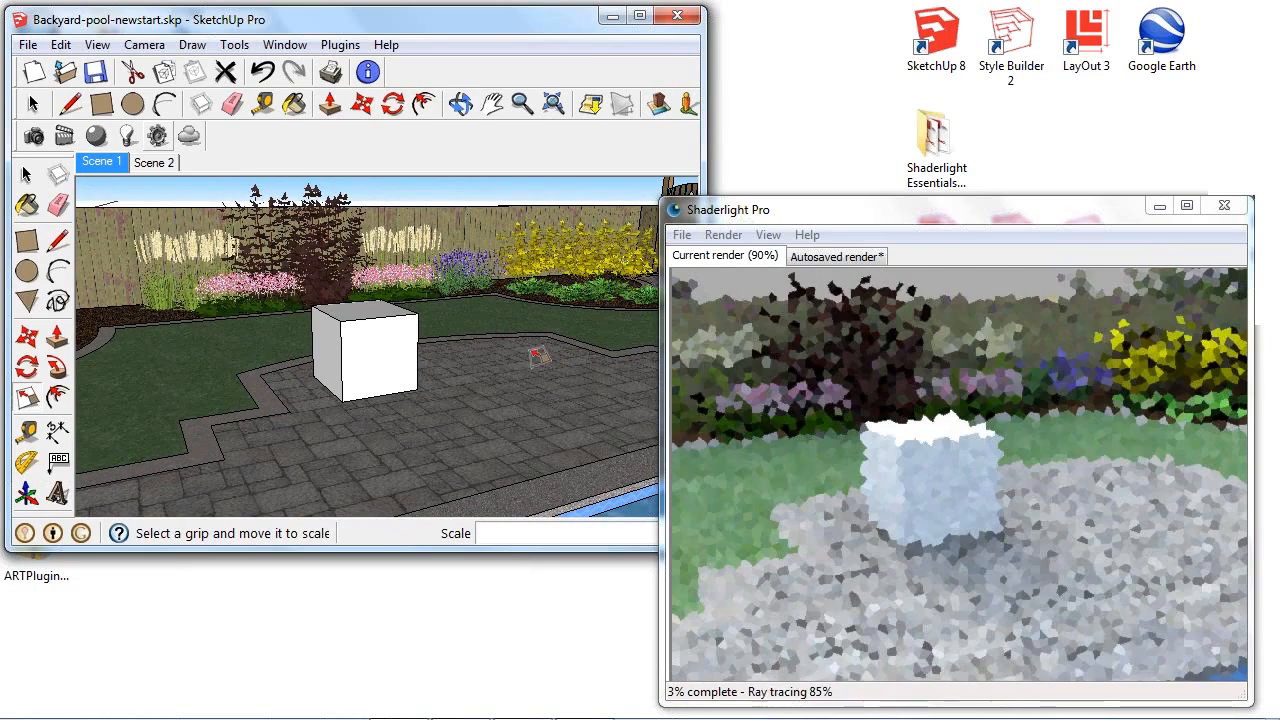
click(285, 45)
click(335, 145)
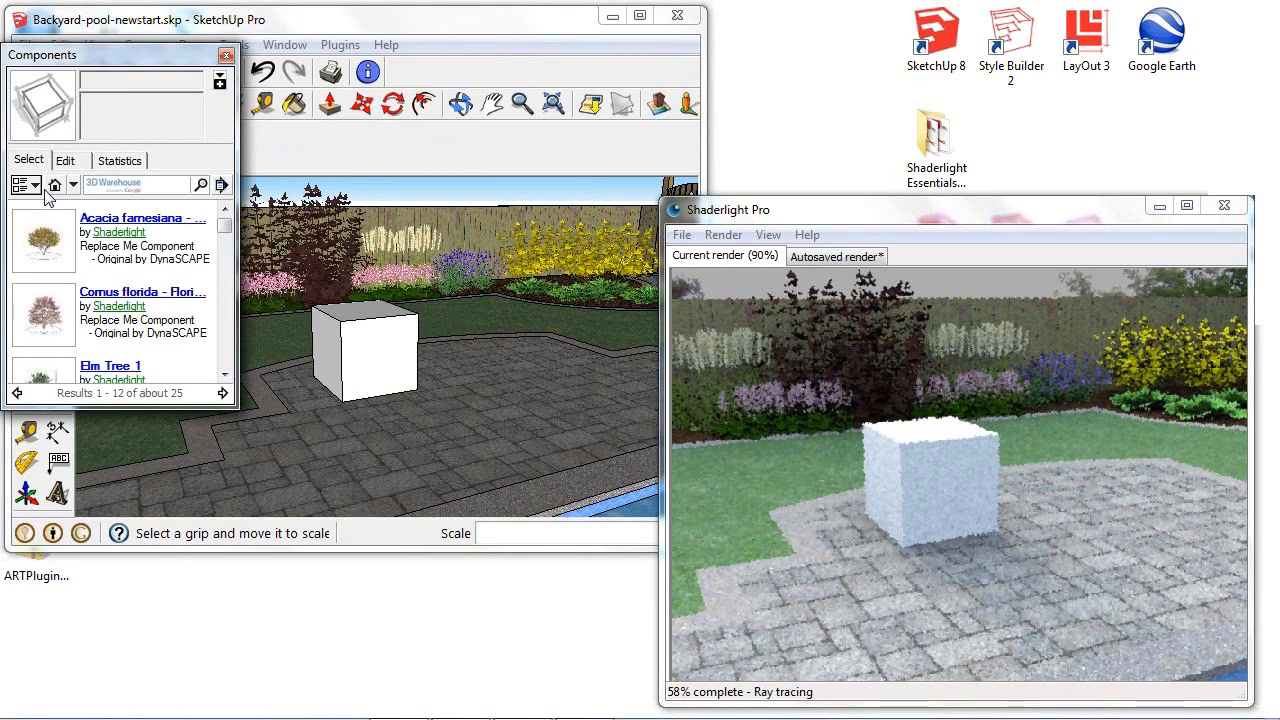
click(228, 57)
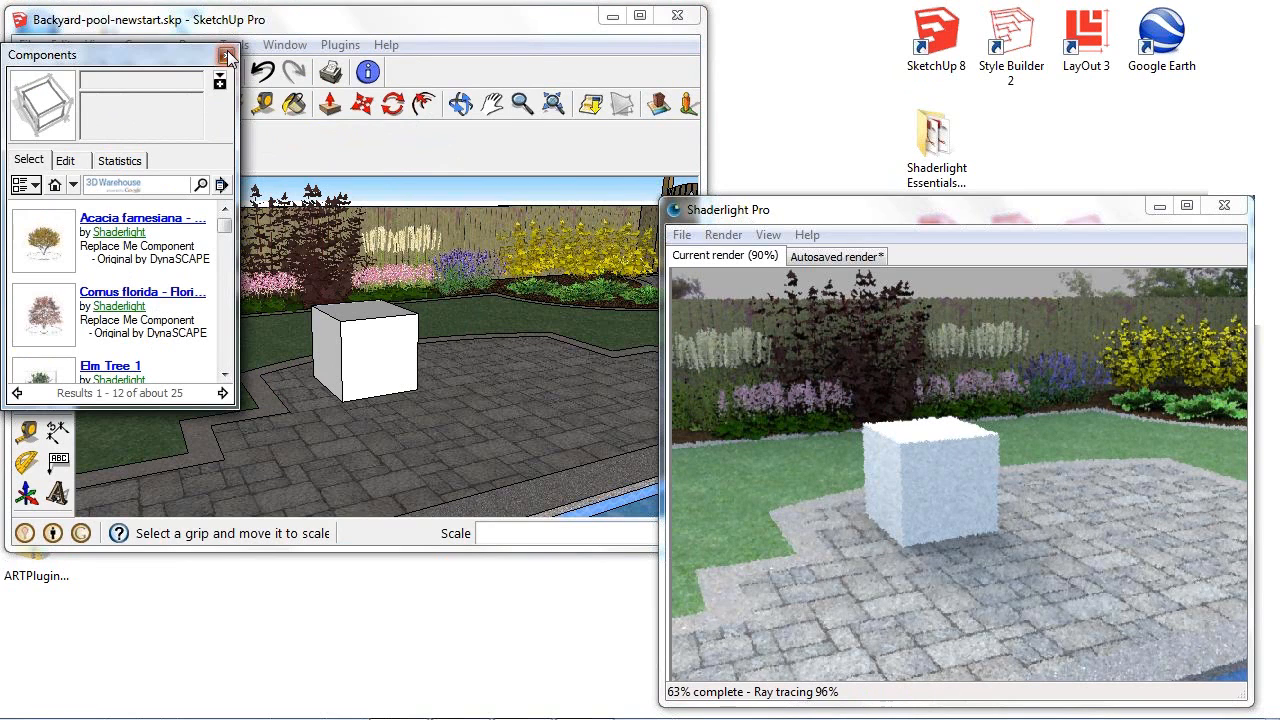
- Open Shaderlight's ReplaceMe Creator and enable ReplaceMe for the white Chairreplace box on the patio
click(341, 46)
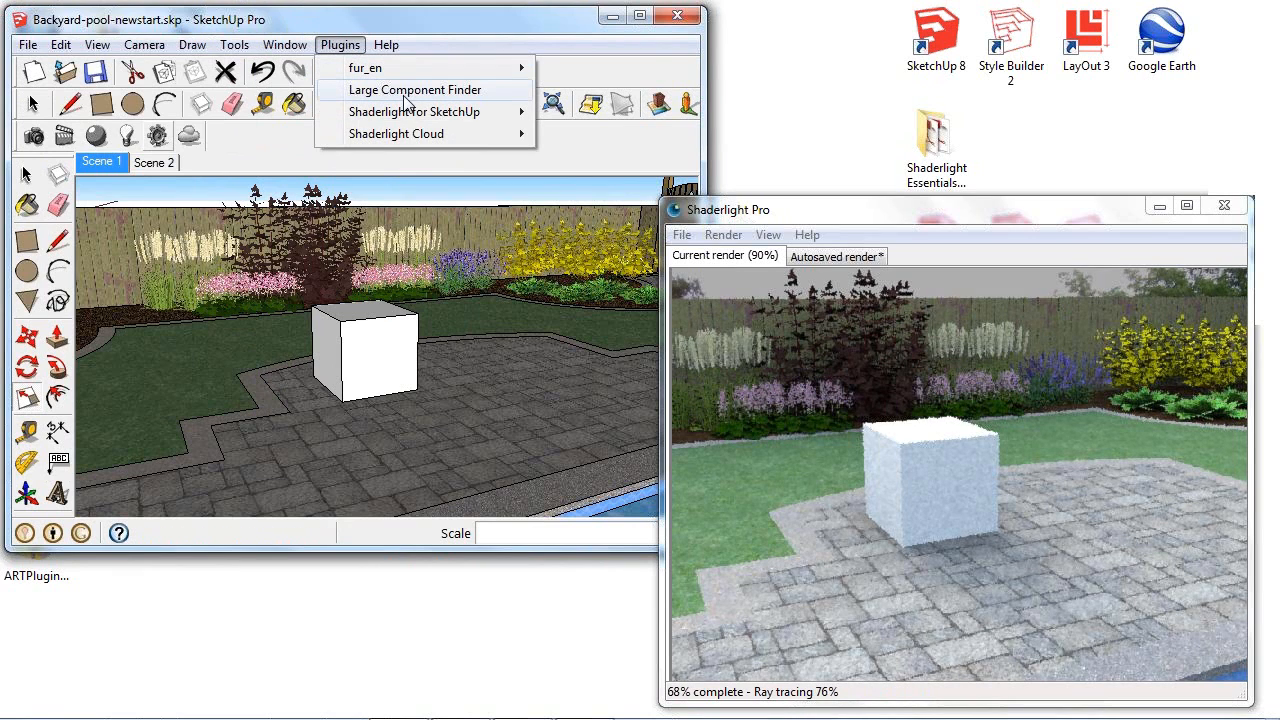
mouse_move(417, 112)
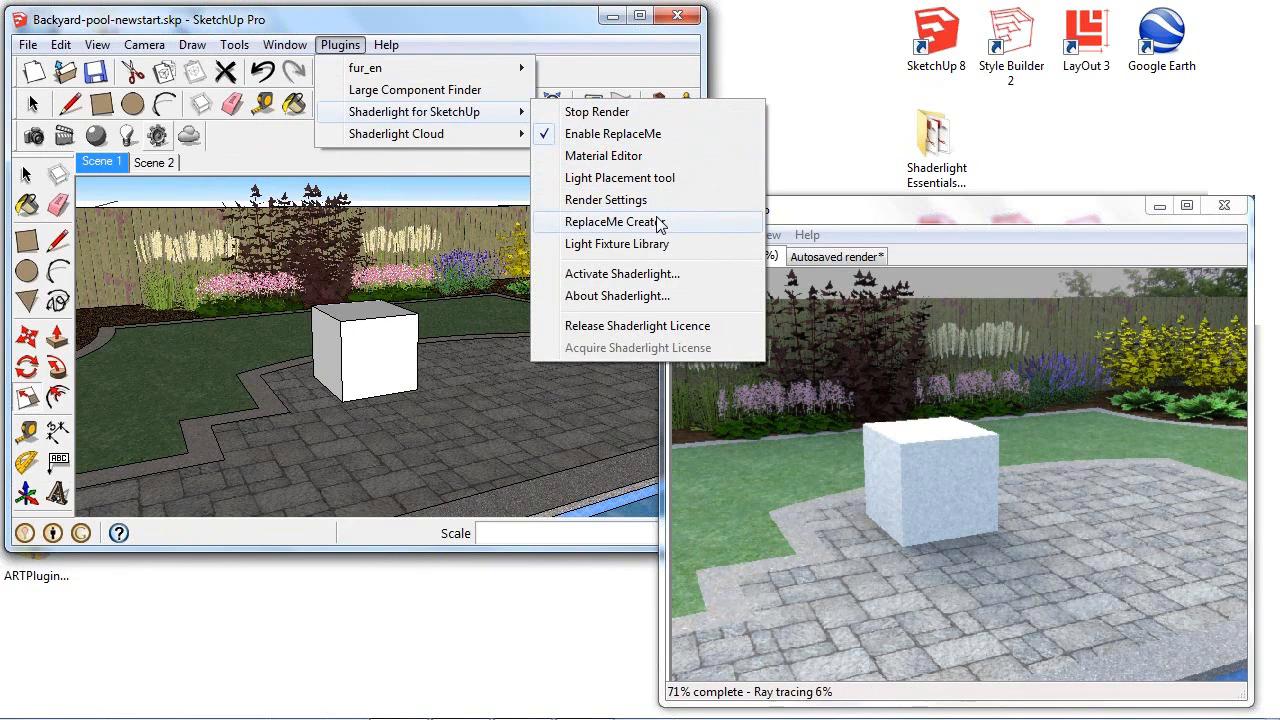
click(656, 221)
mouse_move(265, 220)
mouse_down()
mouse_move(324, 100)
mouse_move(352, 103)
mouse_up()
click(35, 107)
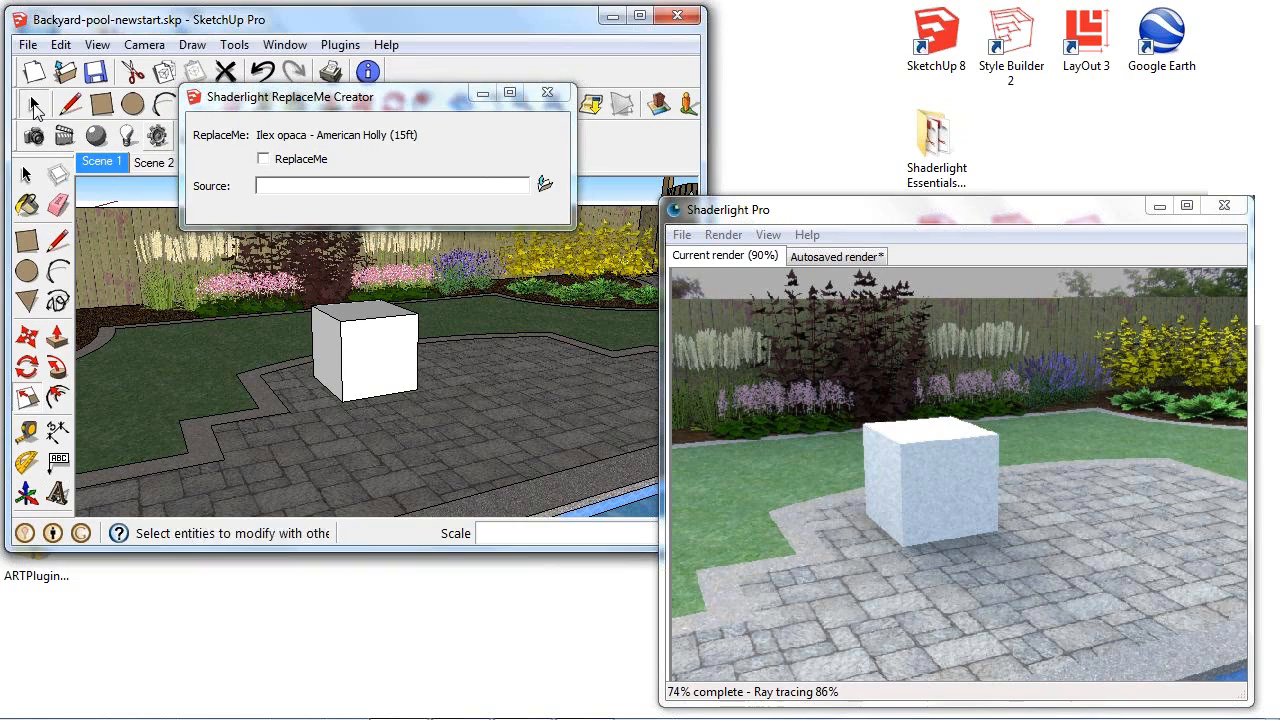
click(393, 362)
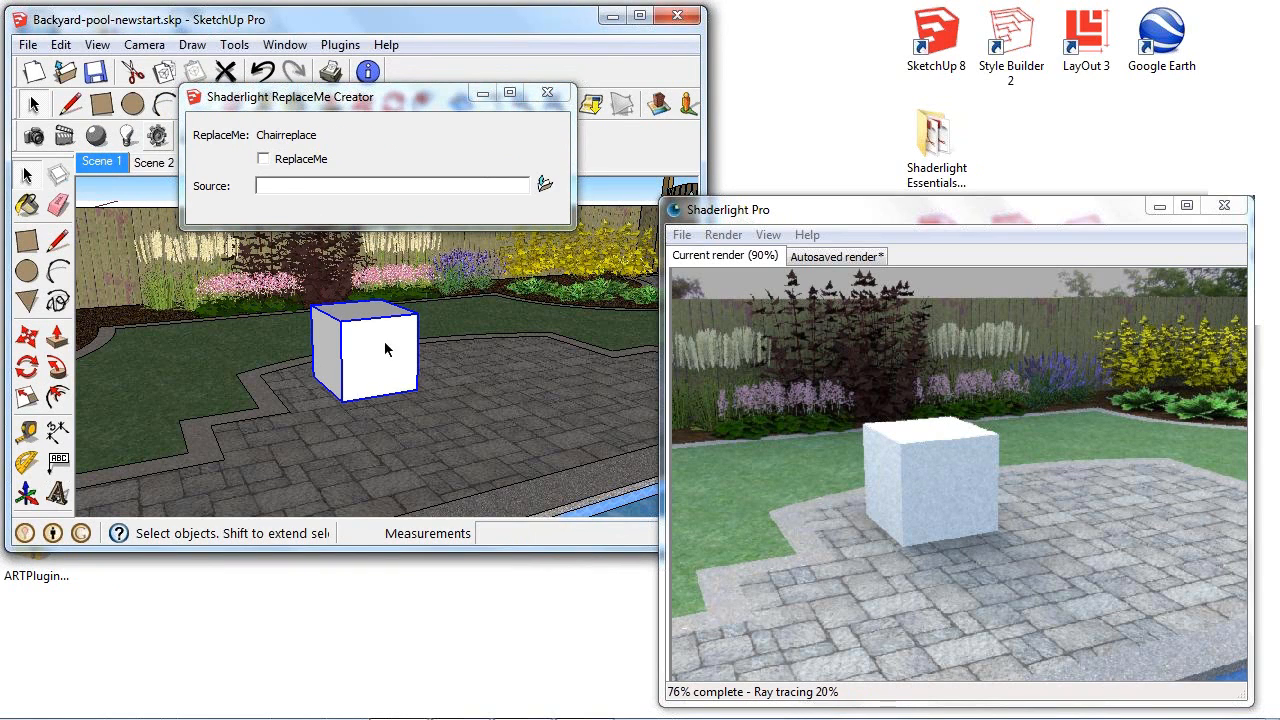
click(266, 163)
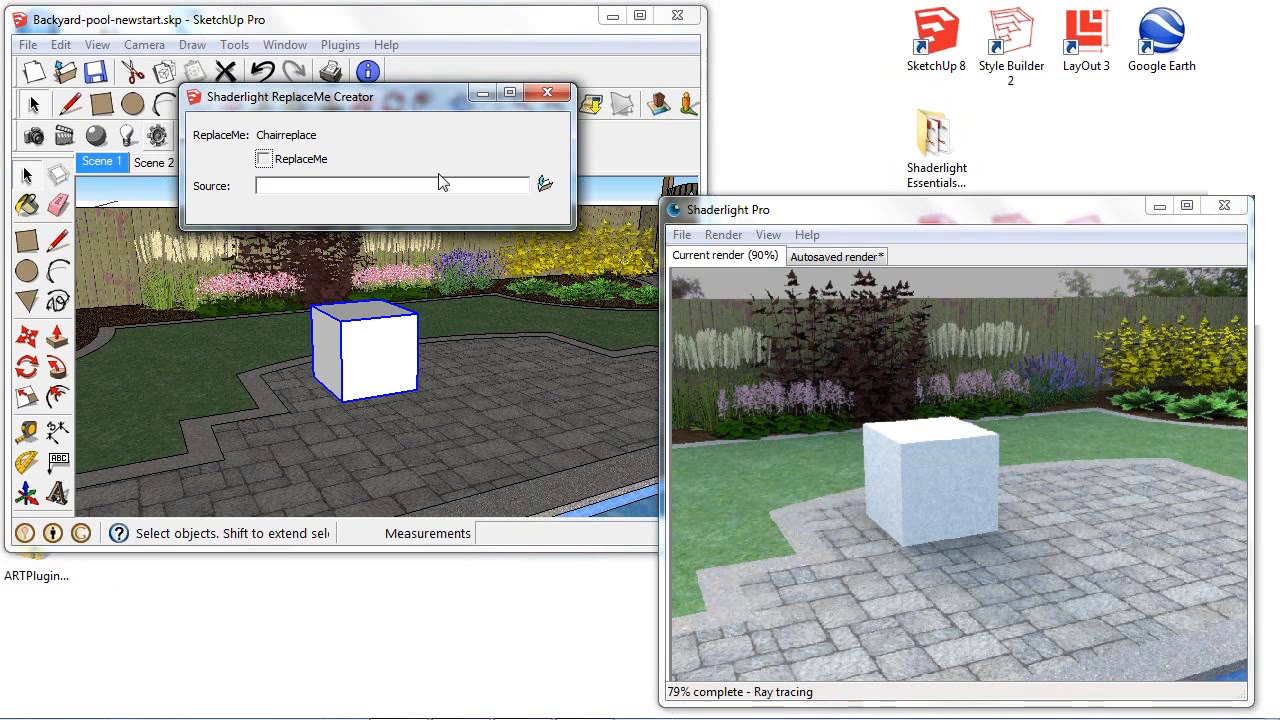
- Set the box's ReplaceMe source to ResinWicker-Chair.skp from the Dynascape folder
click(546, 185)
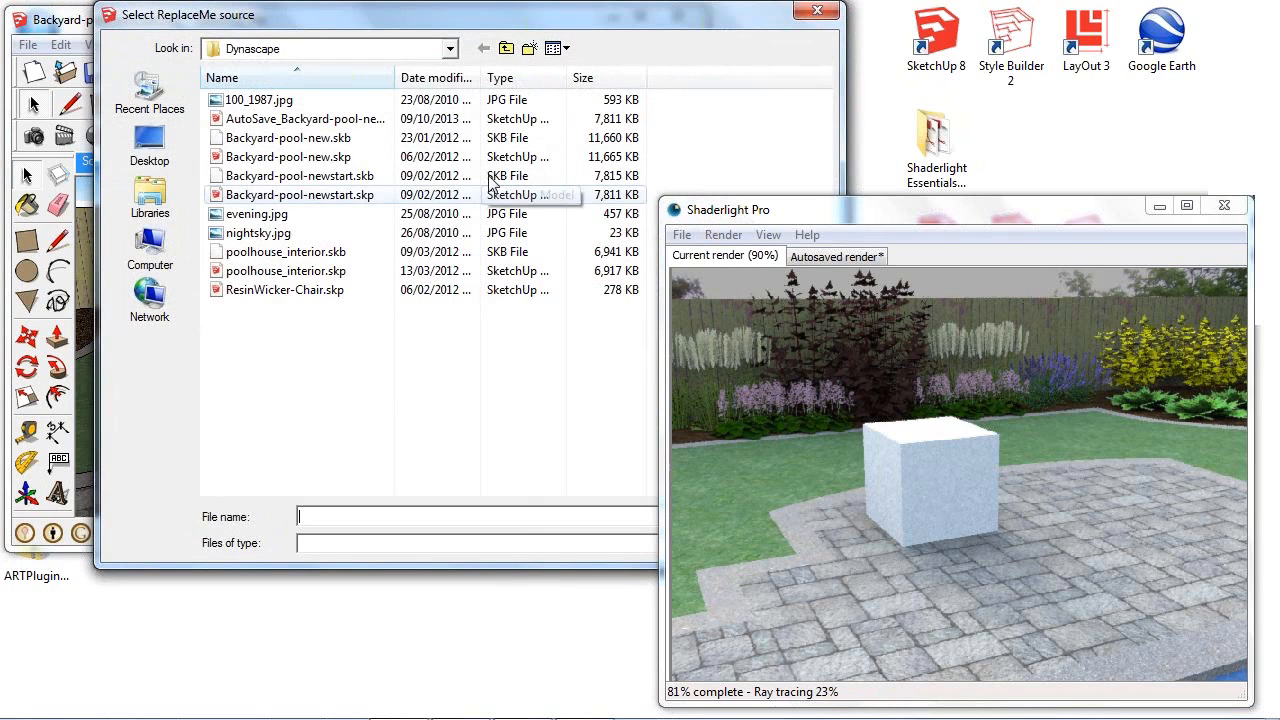
click(281, 294)
drag(506, 23, 364, 25)
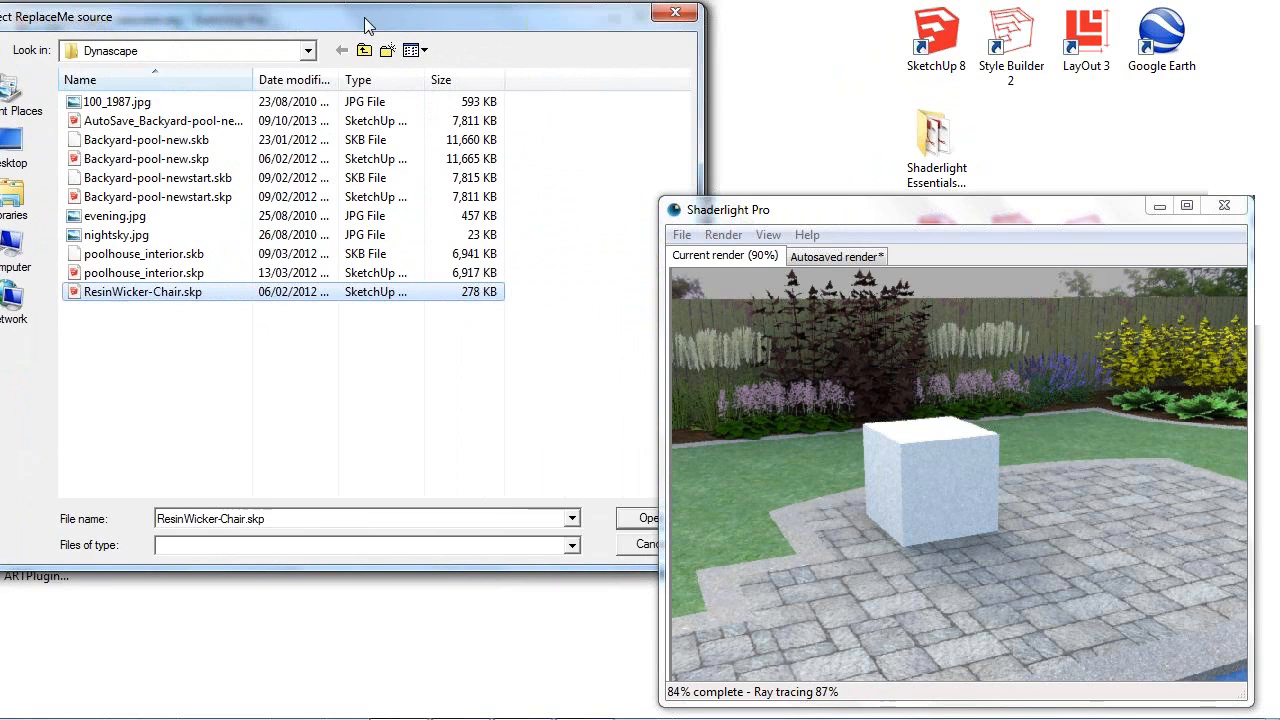
click(646, 519)
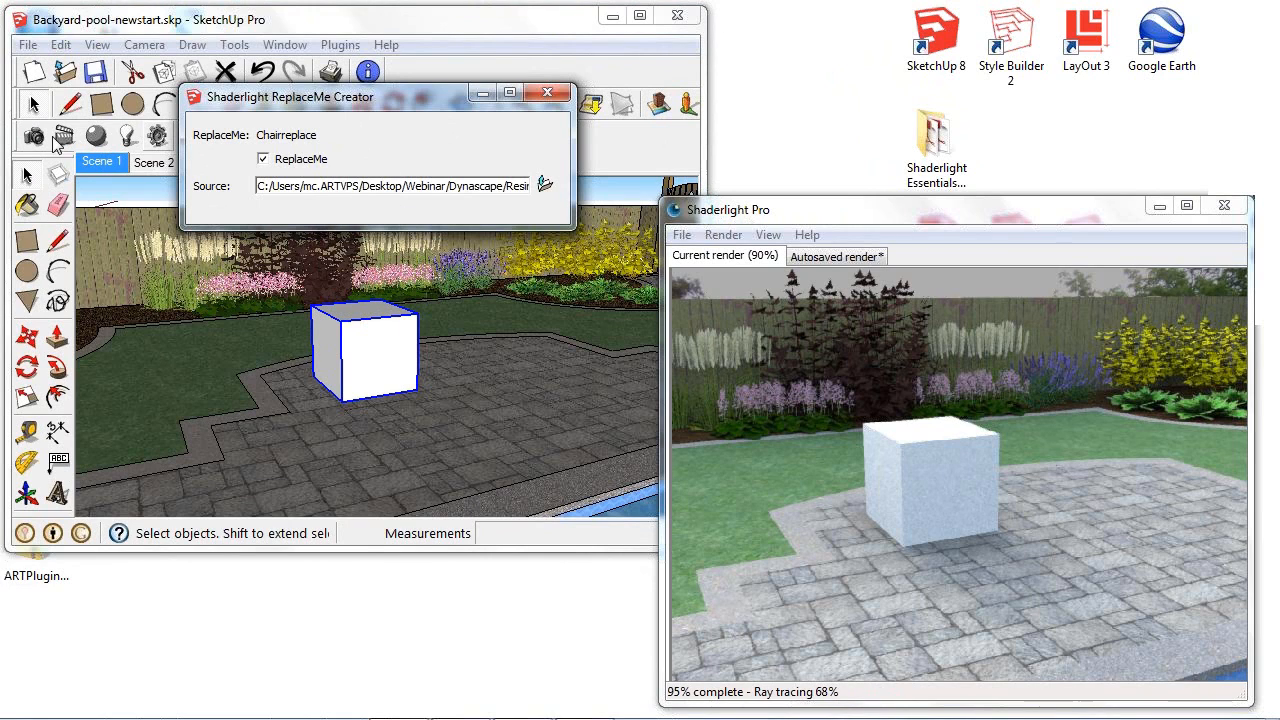
- Start a new Shaderlight render, wait for the program to respond, and close the ReplaceMe Creator
click(34, 138)
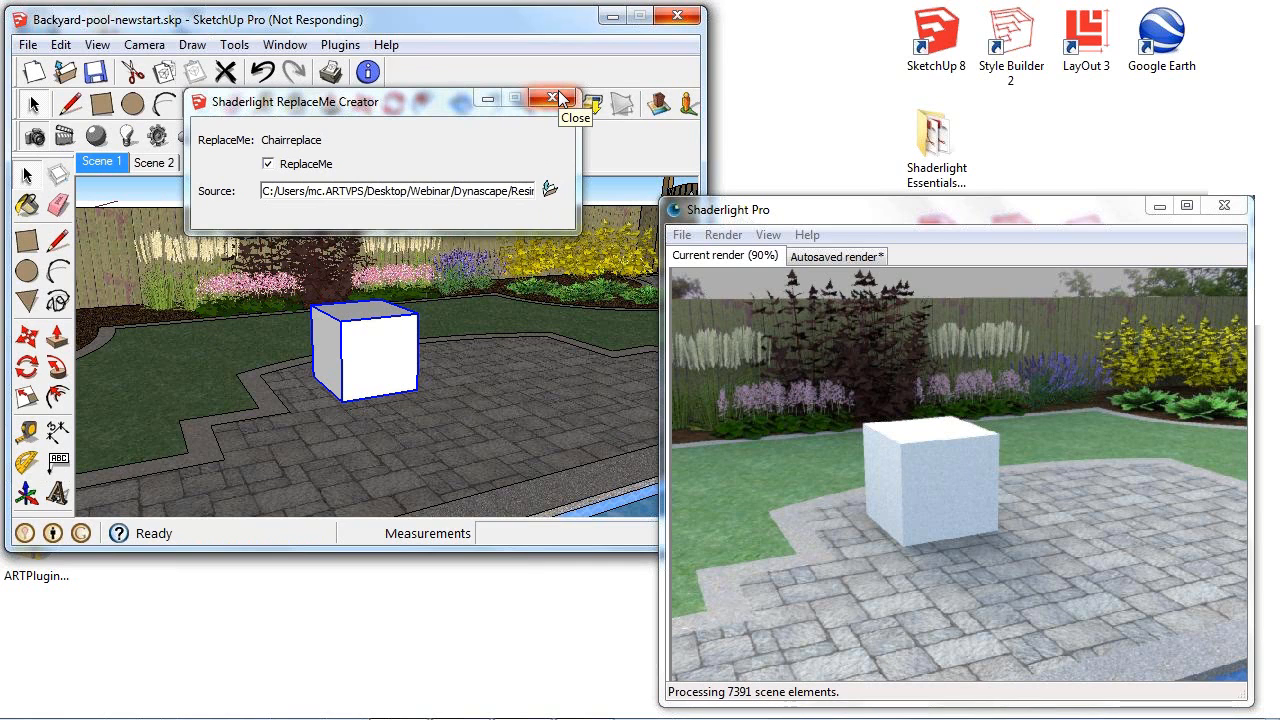
click(558, 93)
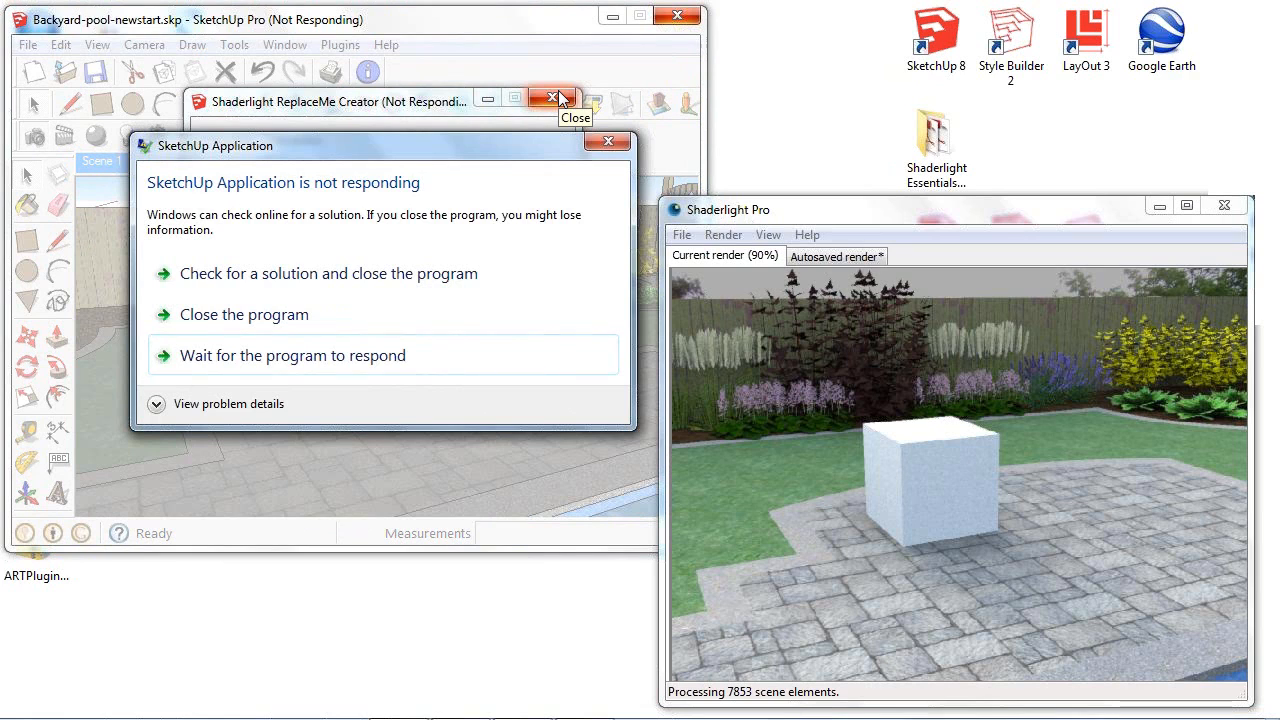
click(333, 357)
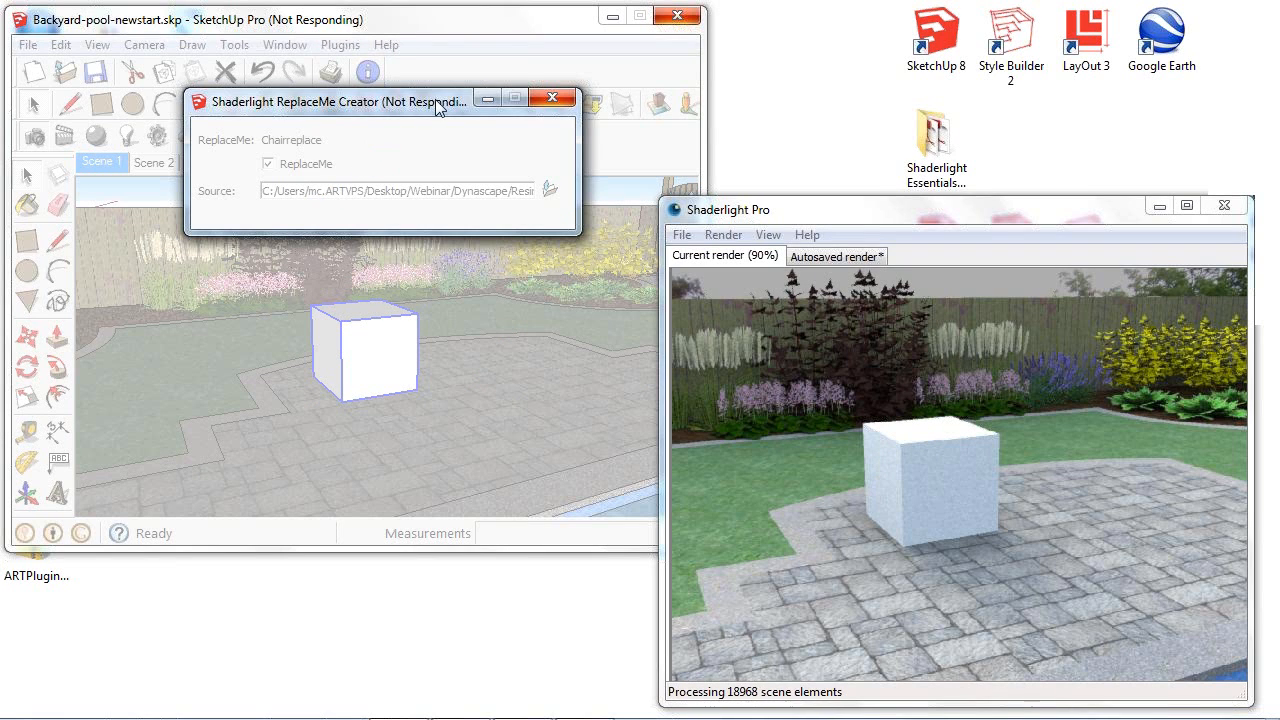
drag(435, 101, 435, 120)
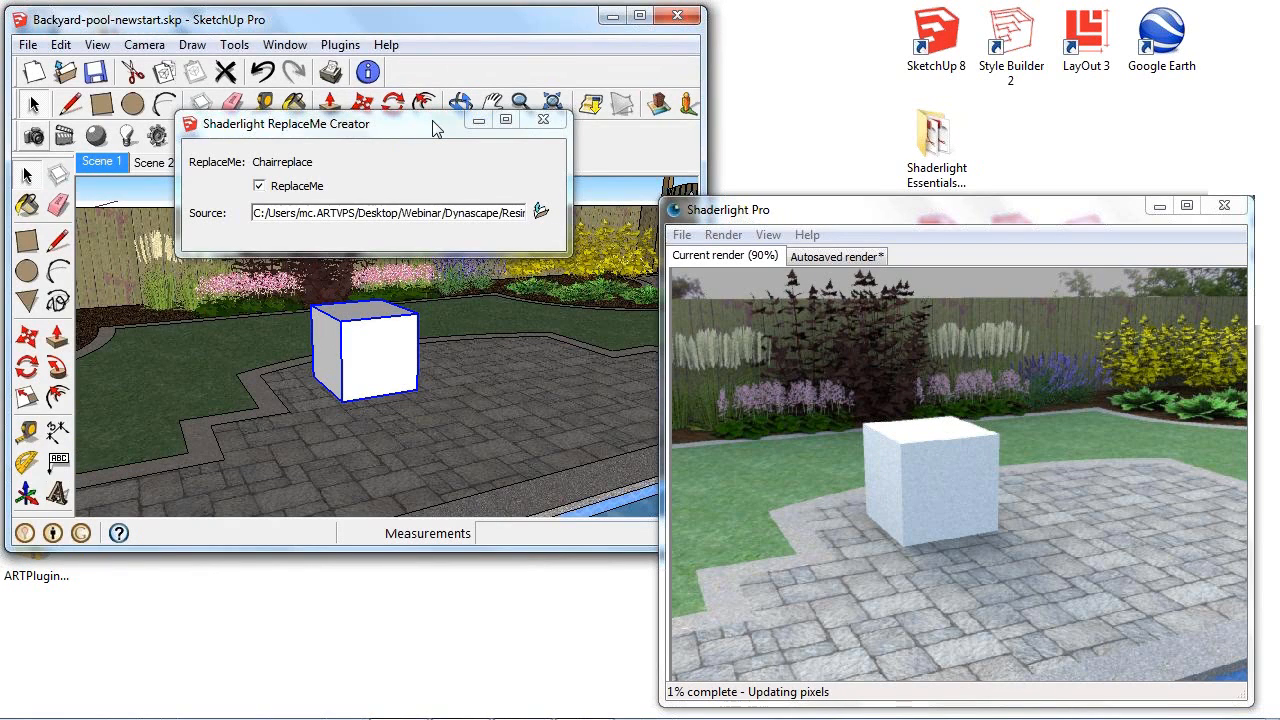
click(543, 119)
- Rotate the white chair replacement box on the patio about its vertical axis at an angle of -150 degrees and view it from low down
middle_drag(421, 280, 425, 315)
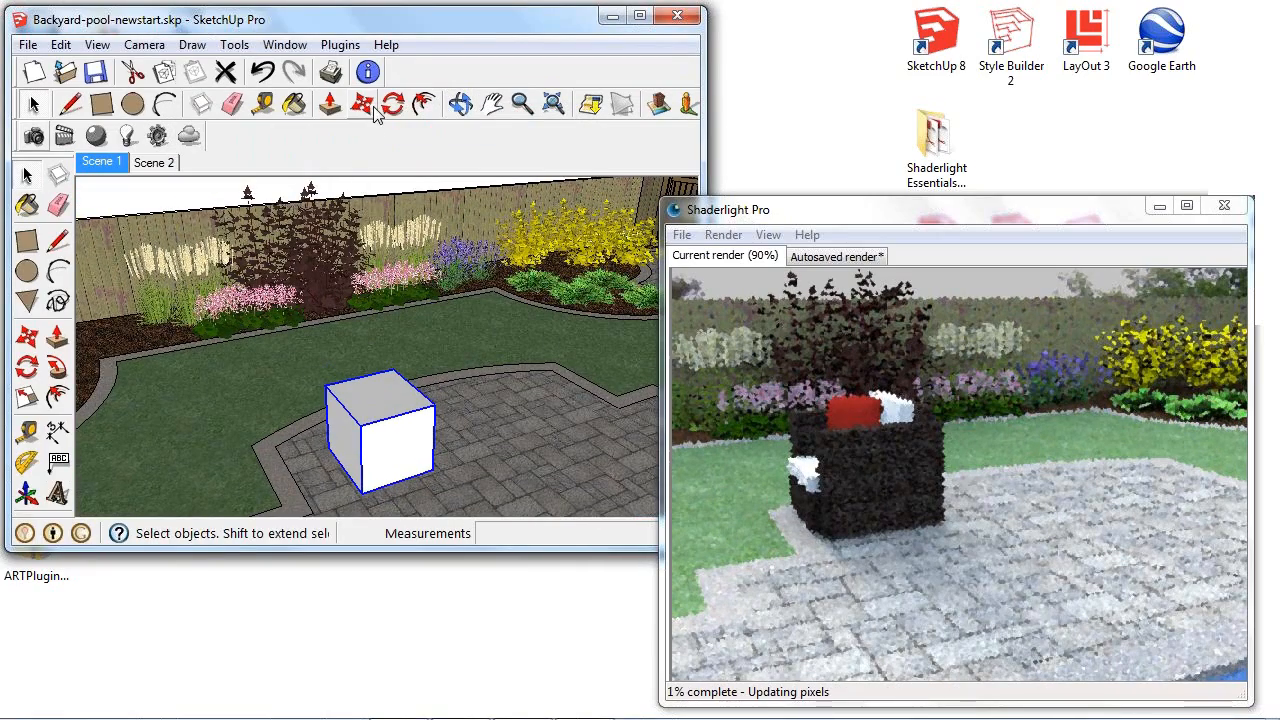
click(365, 106)
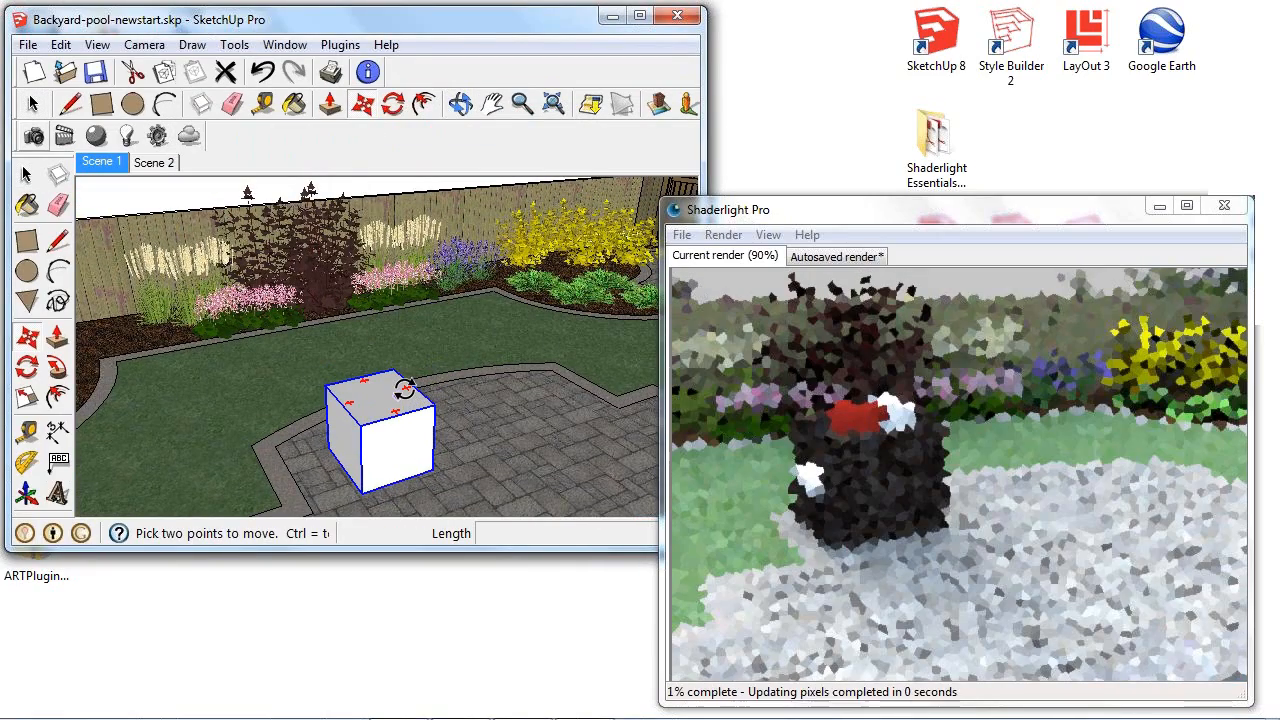
click(405, 390)
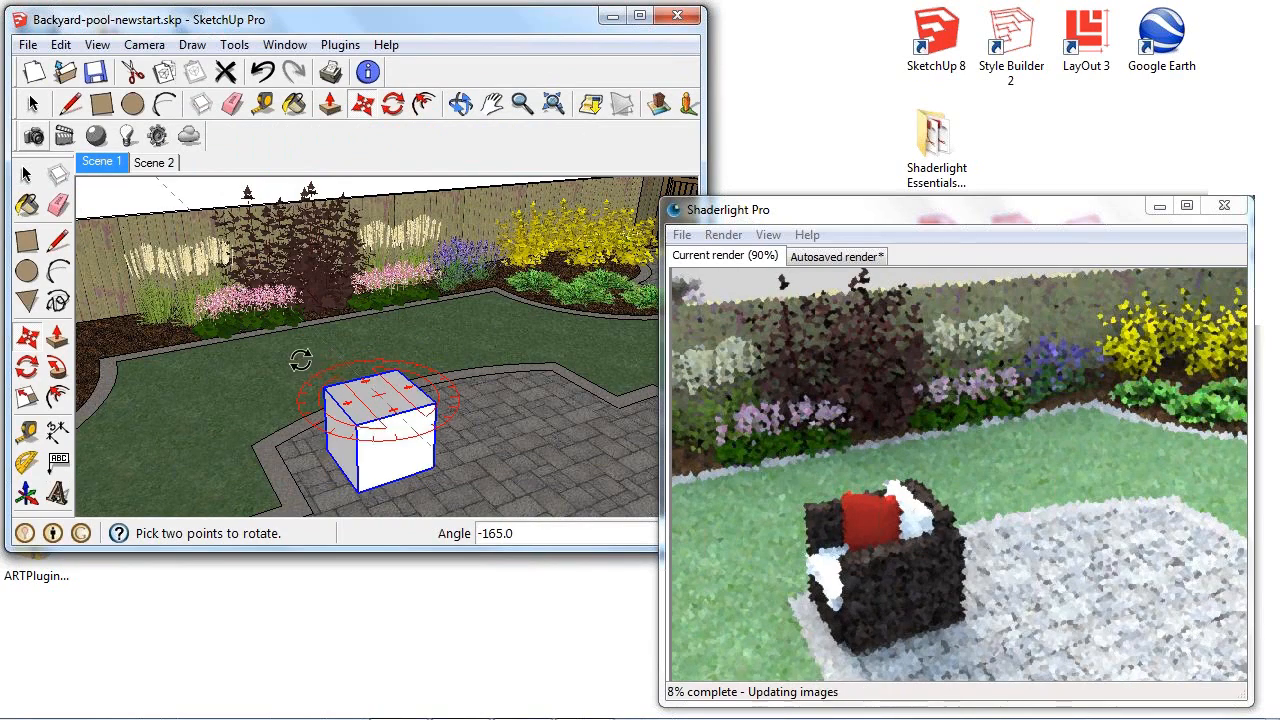
click(272, 365)
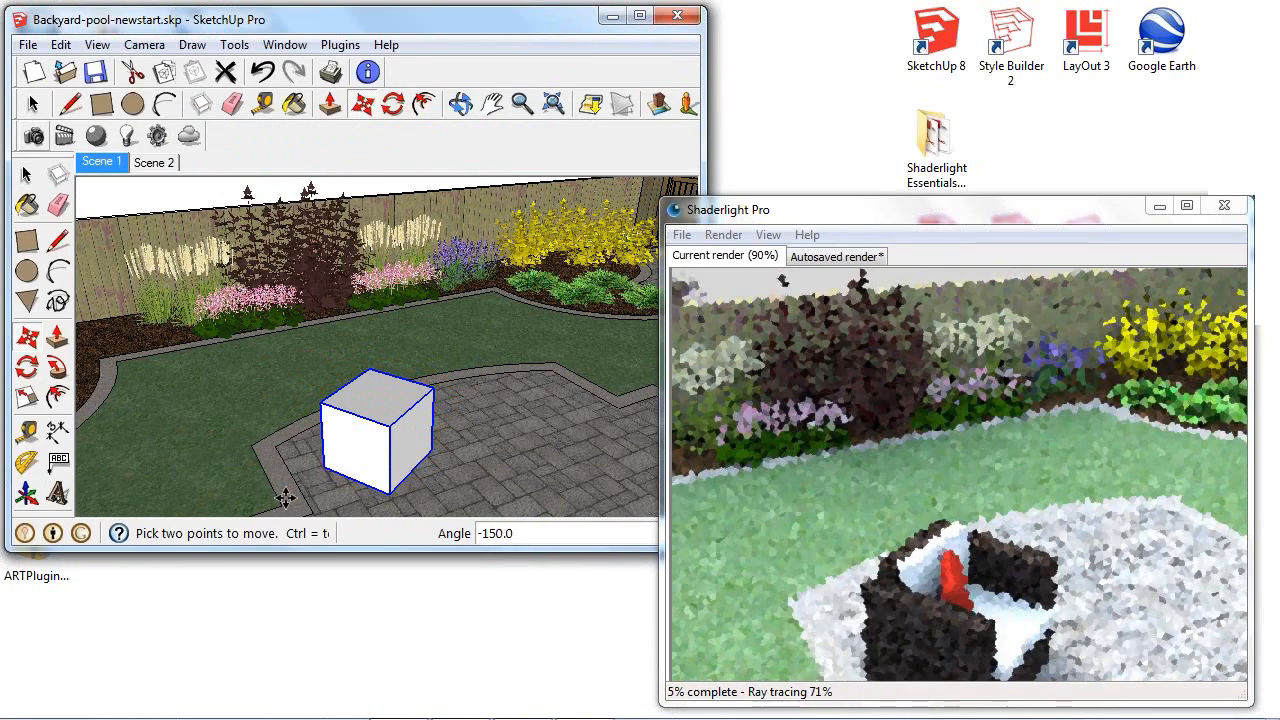
middle_drag(373, 470, 354, 400)
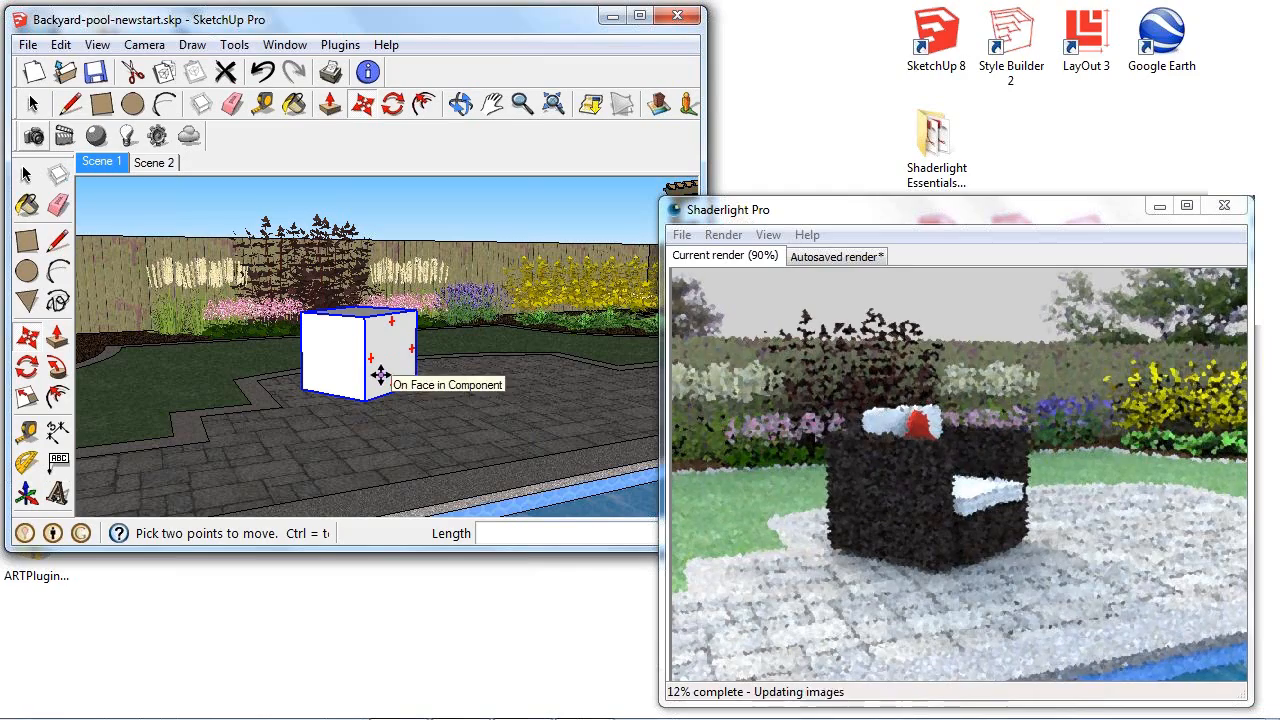
- Return to Scene 1 and look around the yard to examine the chair and holly trees in the render
click(101, 162)
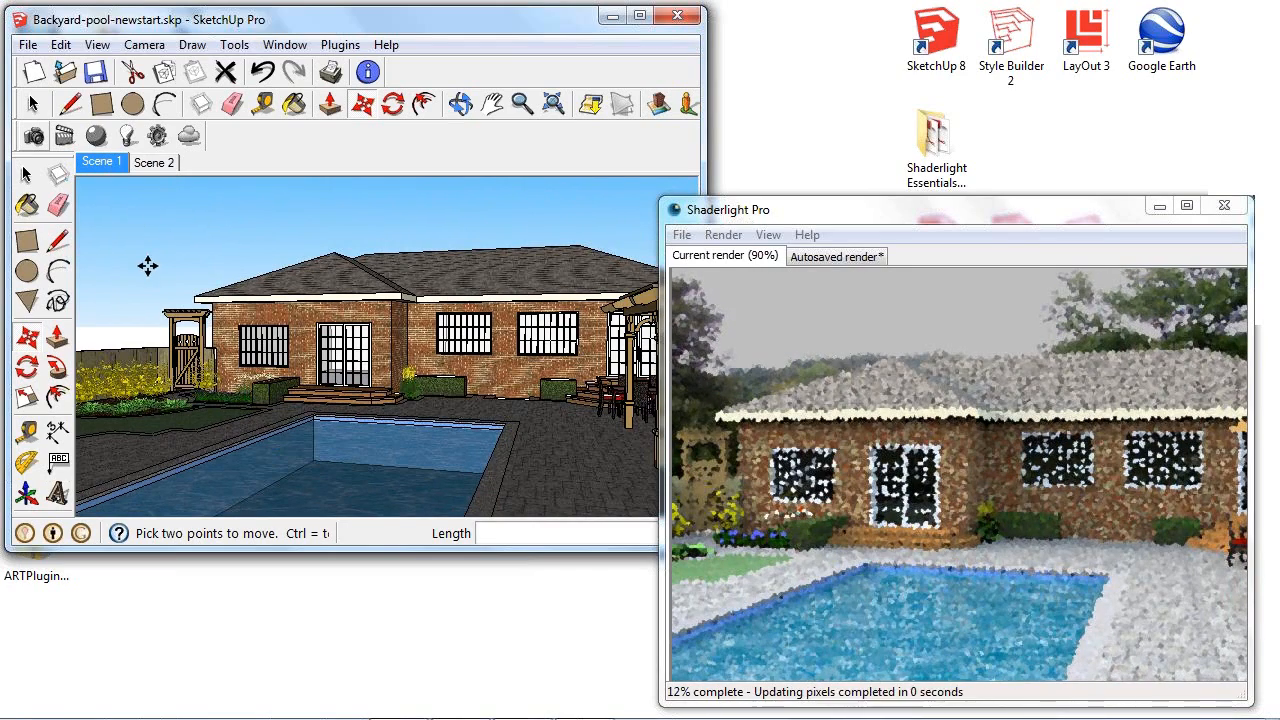
mouse_move(178, 370)
middle_down()
mouse_move(315, 368)
mouse_move(395, 345)
mouse_move(447, 352)
mouse_move(378, 362)
middle_up()
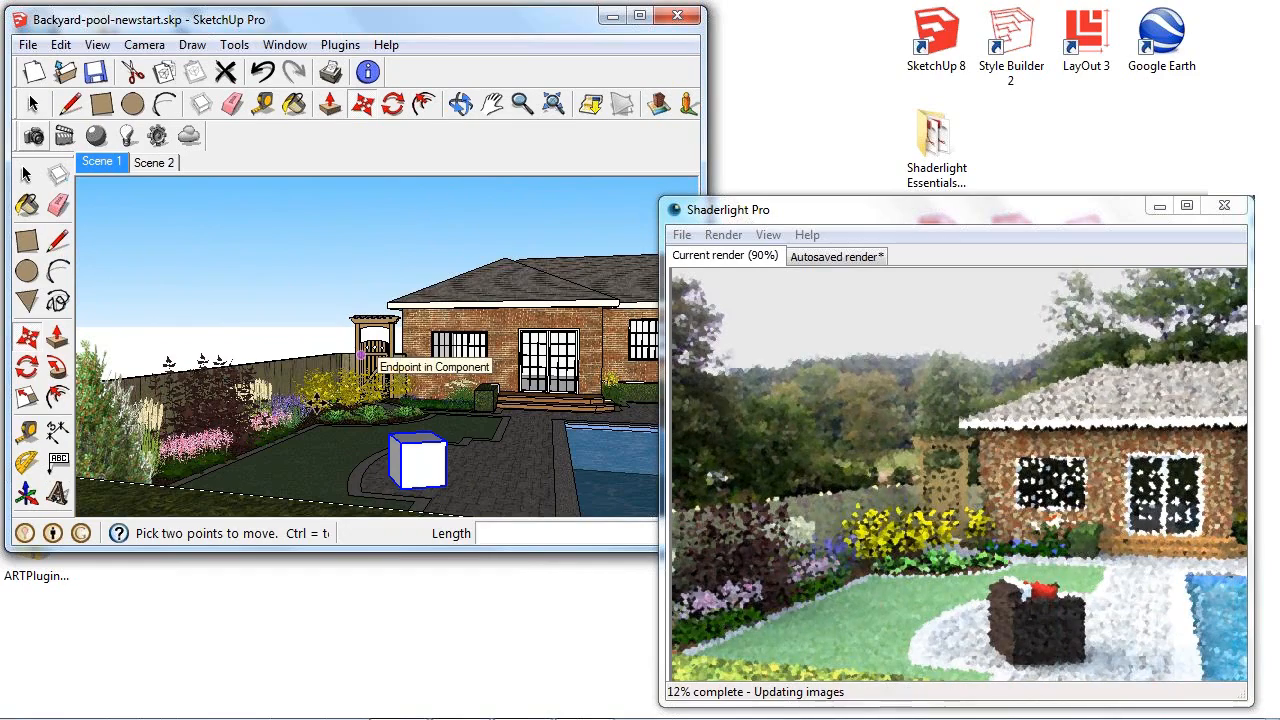
middle_drag(318, 381, 340, 392)
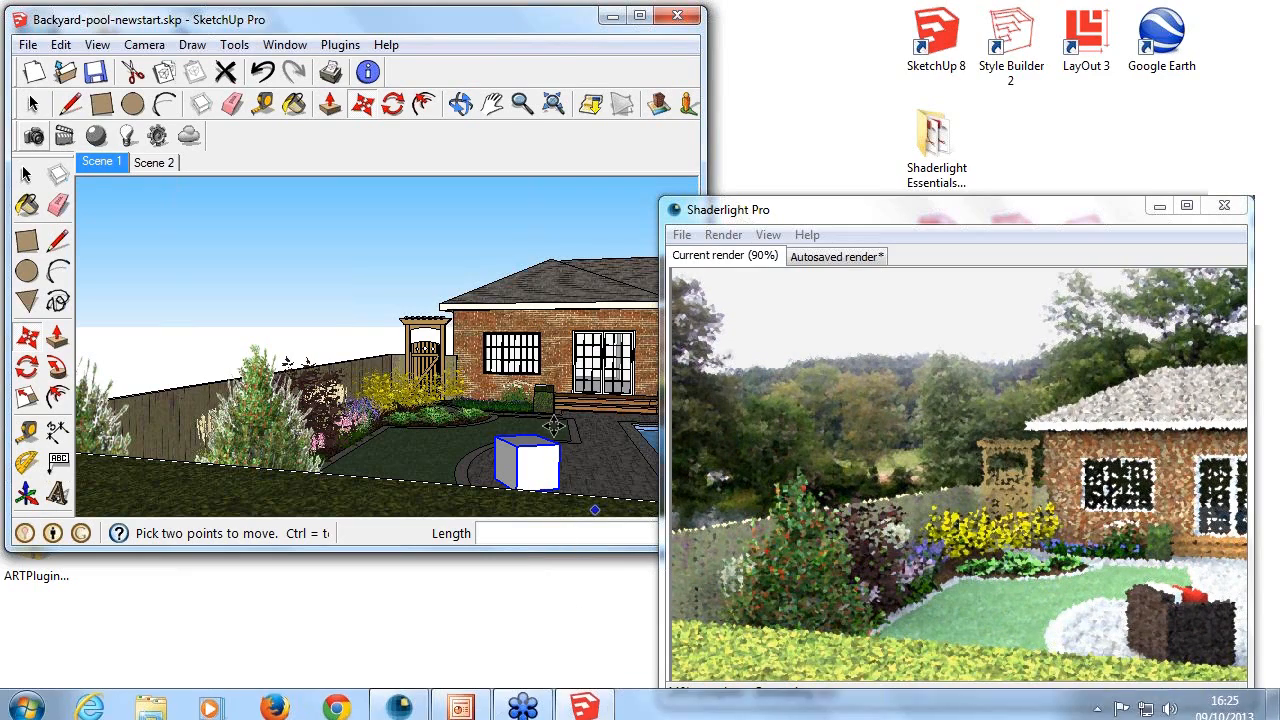
middle_drag(572, 386, 345, 378)
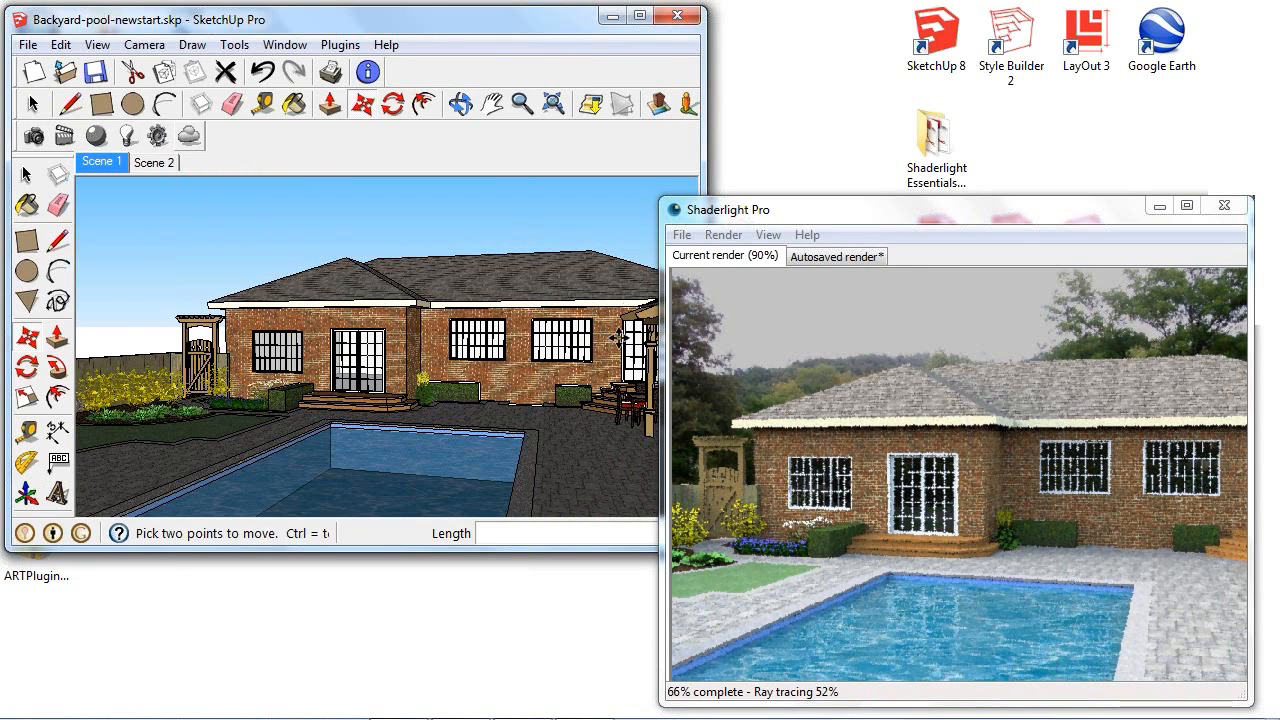
key(m)
- Open Shaderlight's Render Settings and set the lighting type to Custom
click(158, 138)
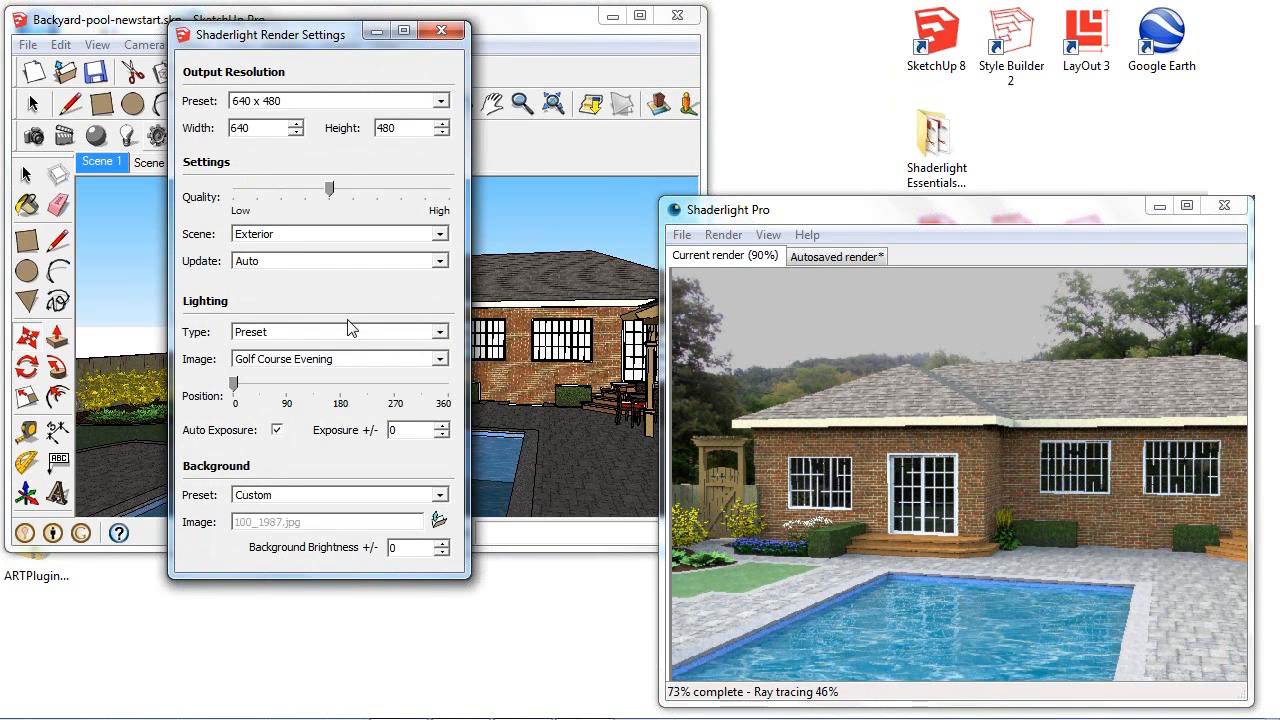
click(353, 360)
click(355, 366)
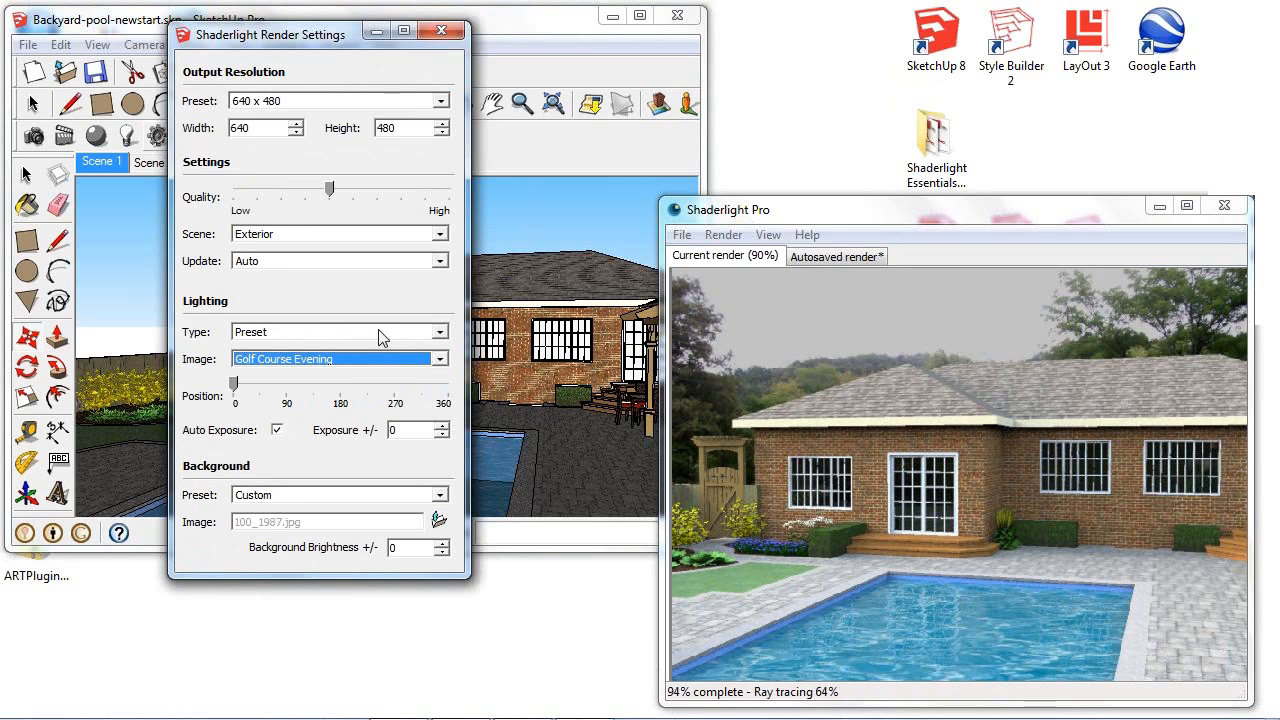
click(356, 332)
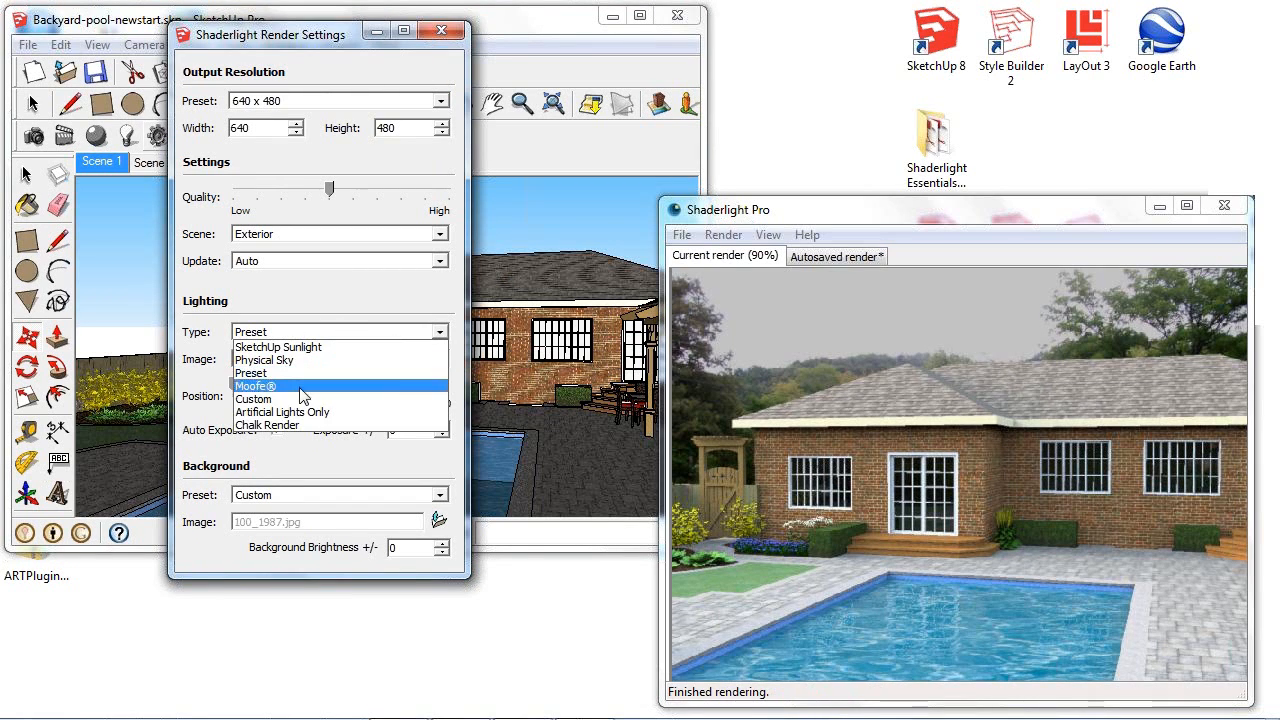
click(264, 399)
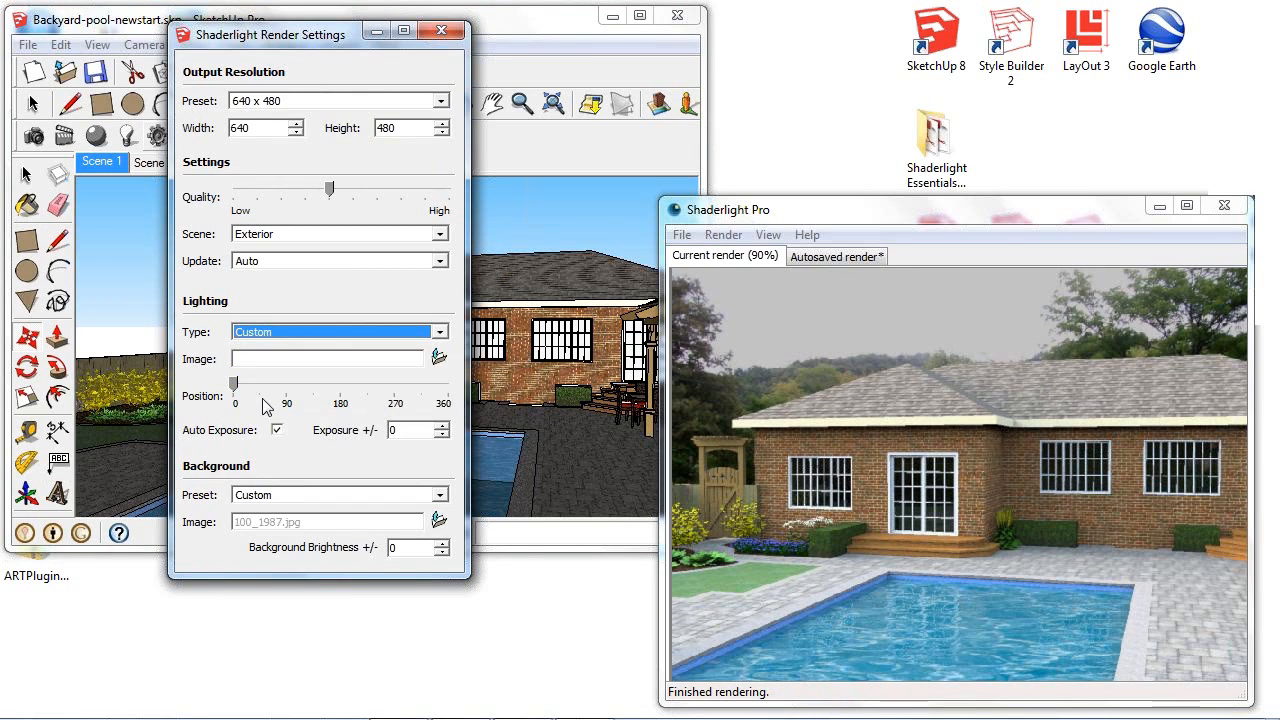
- Show the Dynascape folder as large icons and load nightsky.jpg as the custom lighting image
click(439, 359)
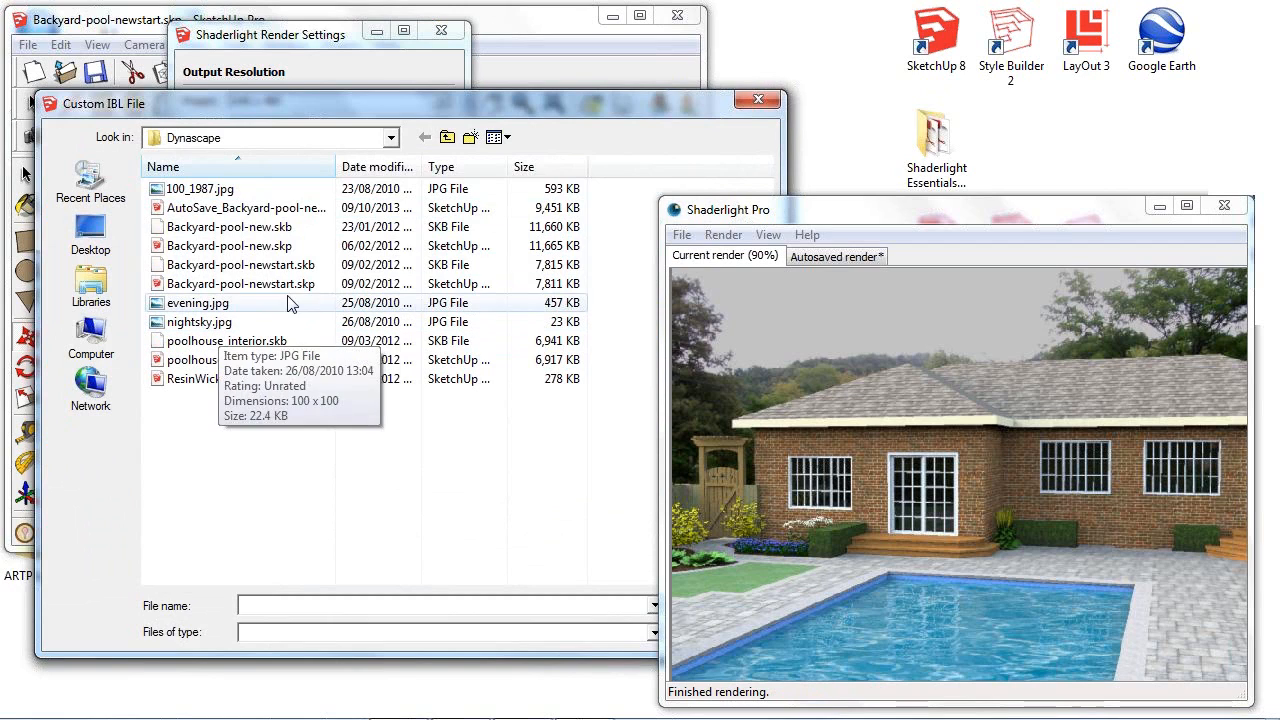
click(507, 138)
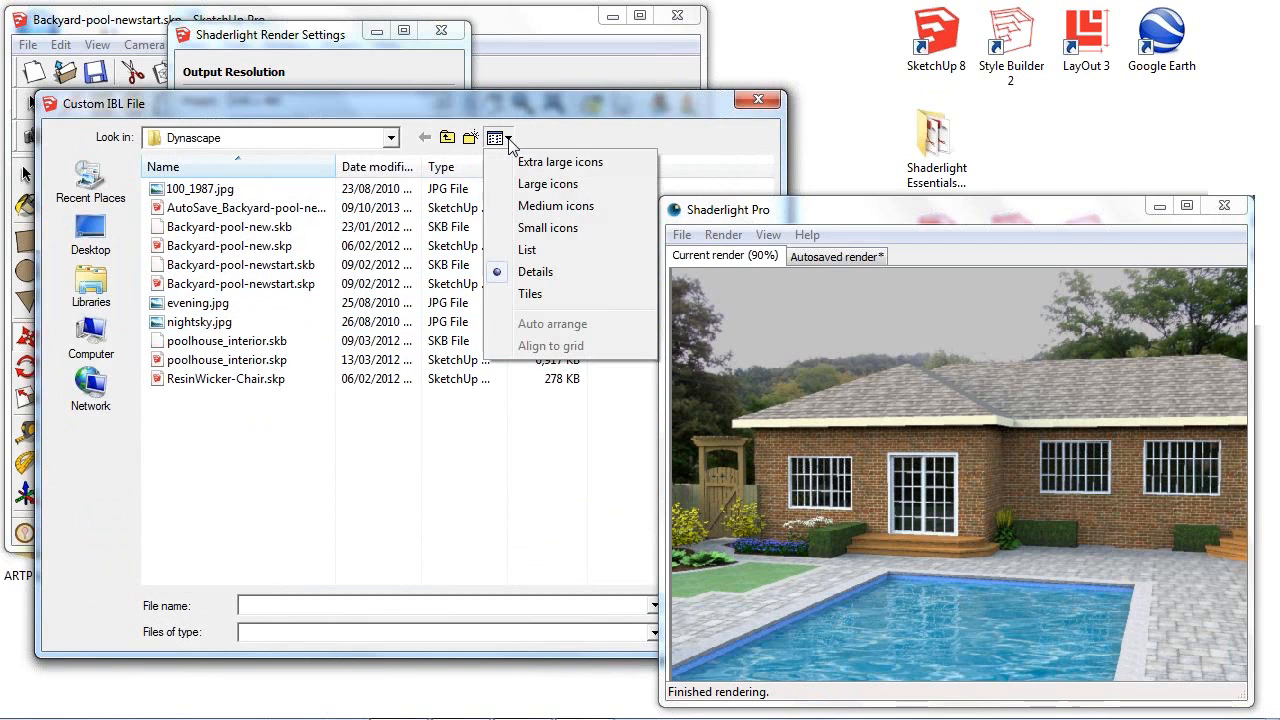
click(566, 186)
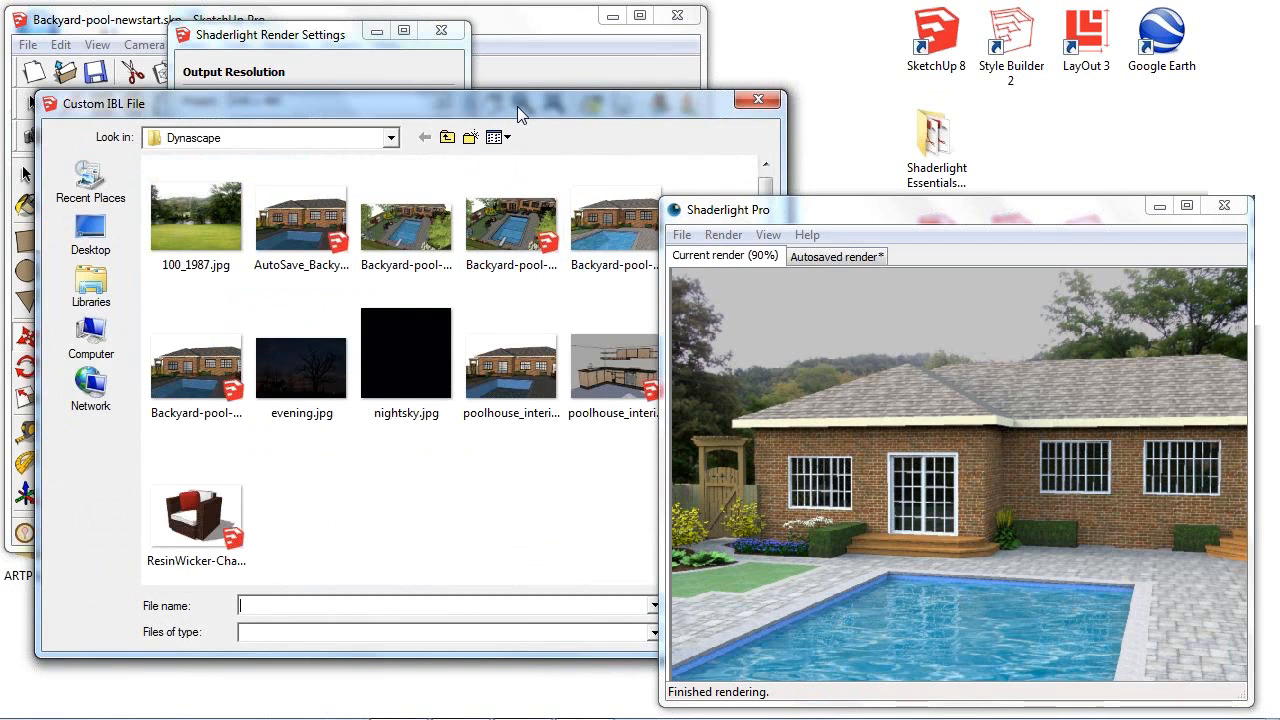
drag(485, 111, 316, 62)
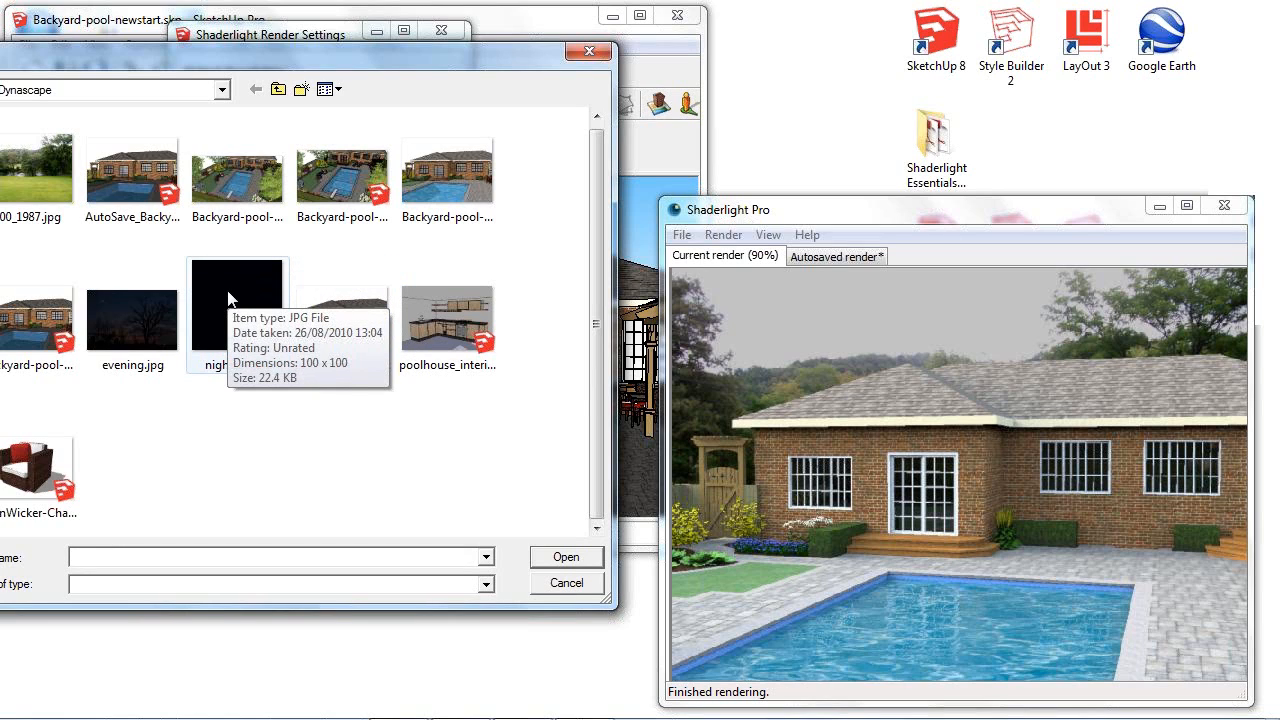
click(230, 306)
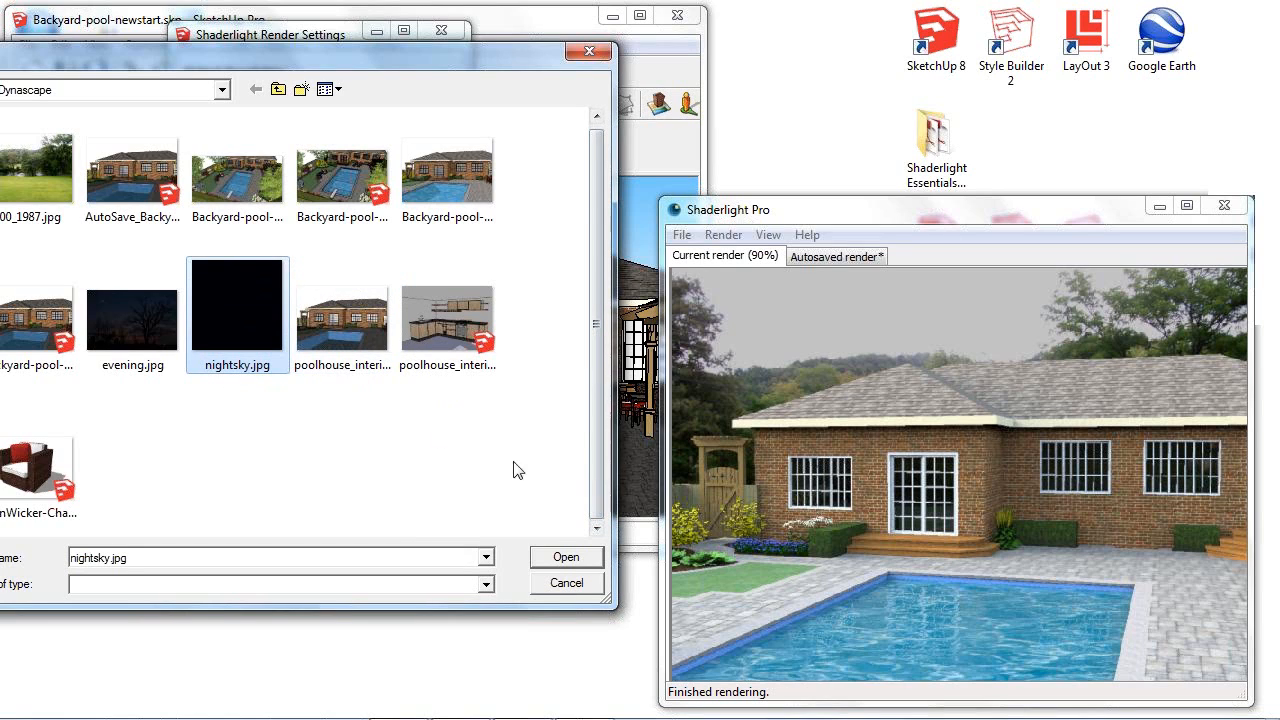
click(566, 558)
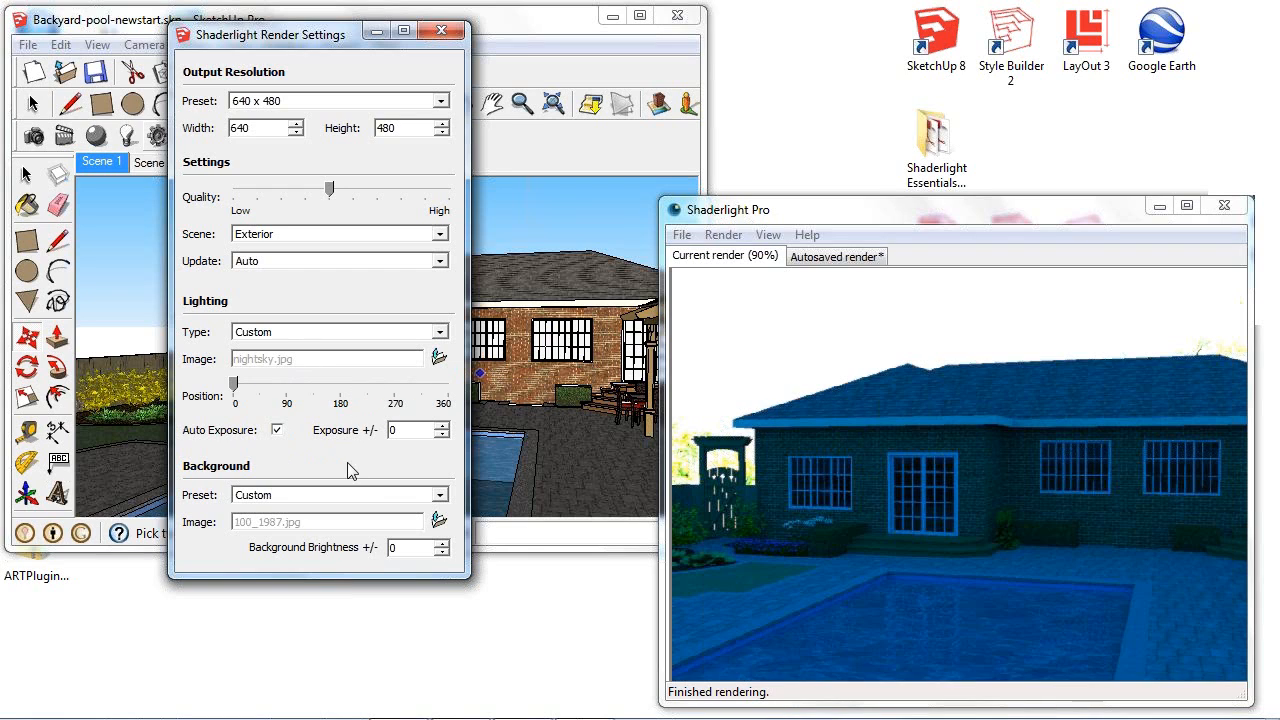
- Set the custom background image to evening.jpg from the Dynascape folder
click(438, 520)
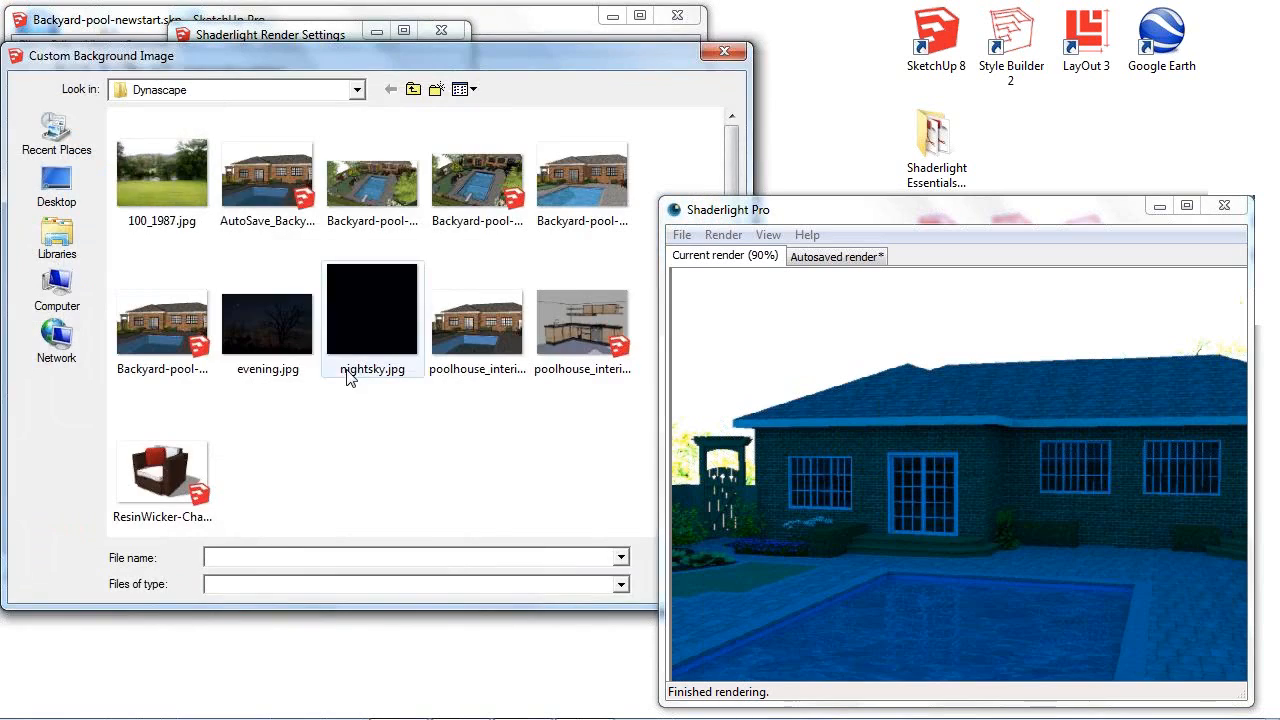
click(272, 292)
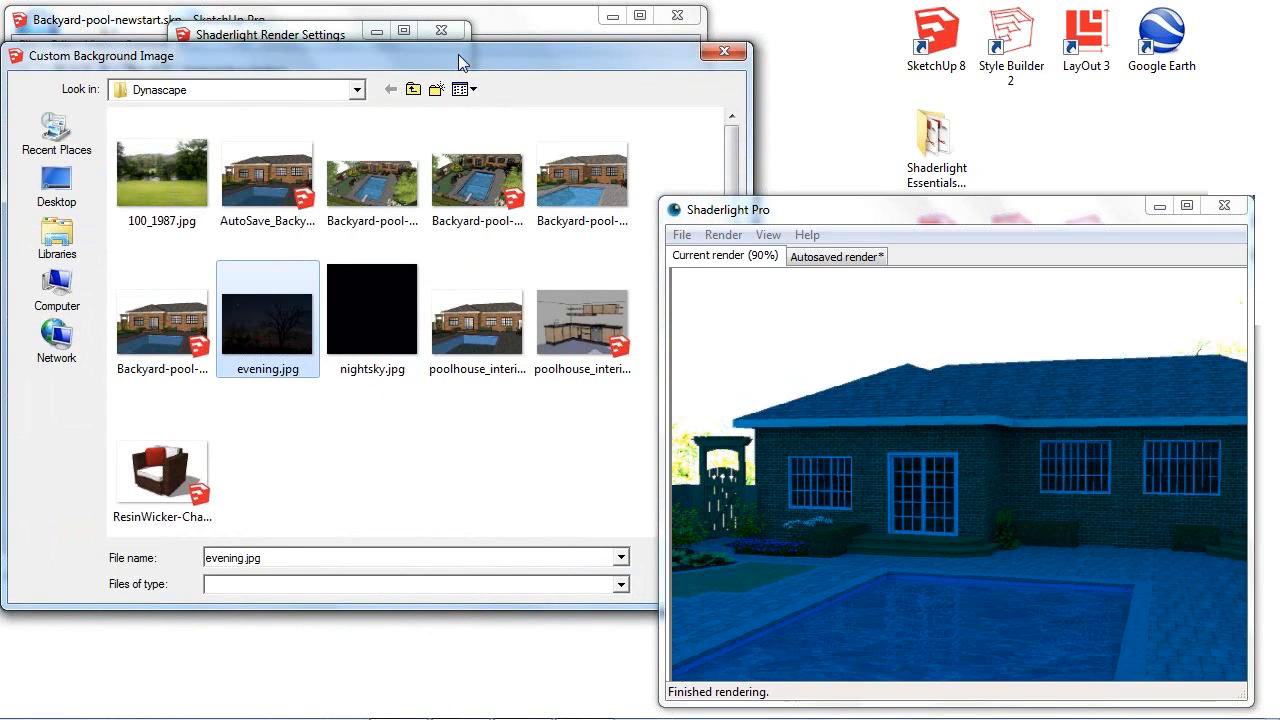
drag(458, 54, 379, 45)
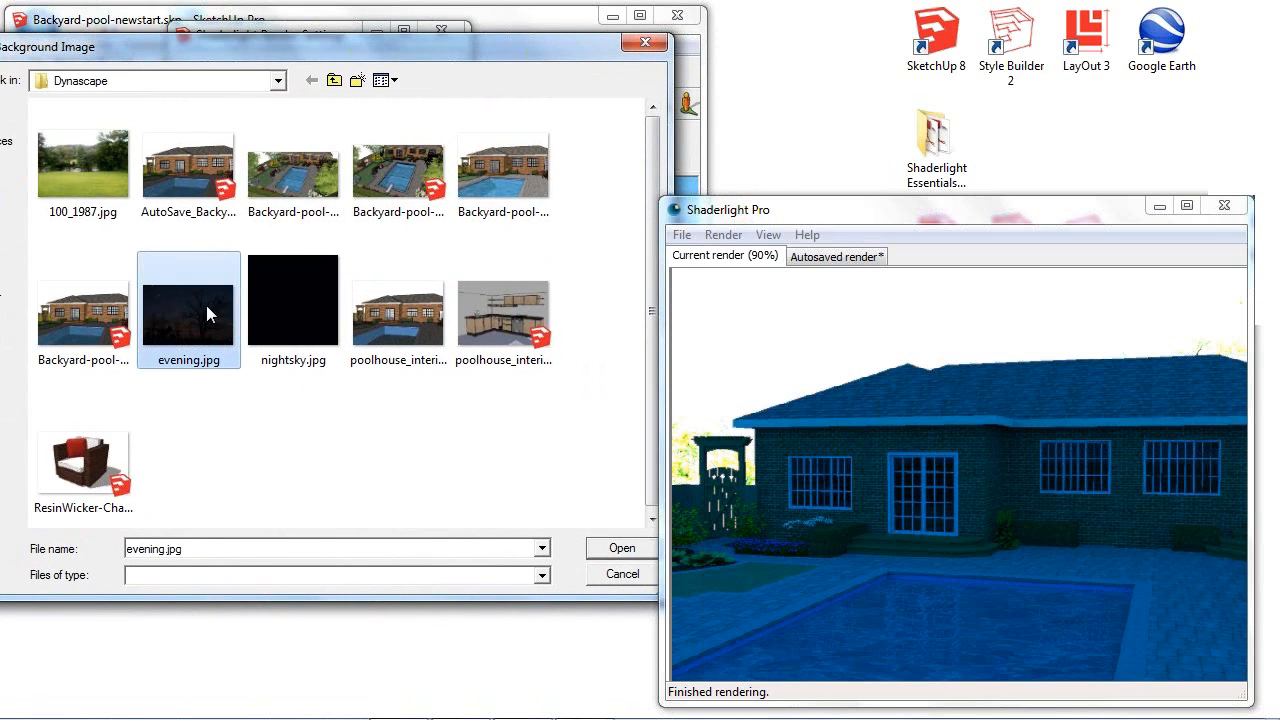
click(638, 555)
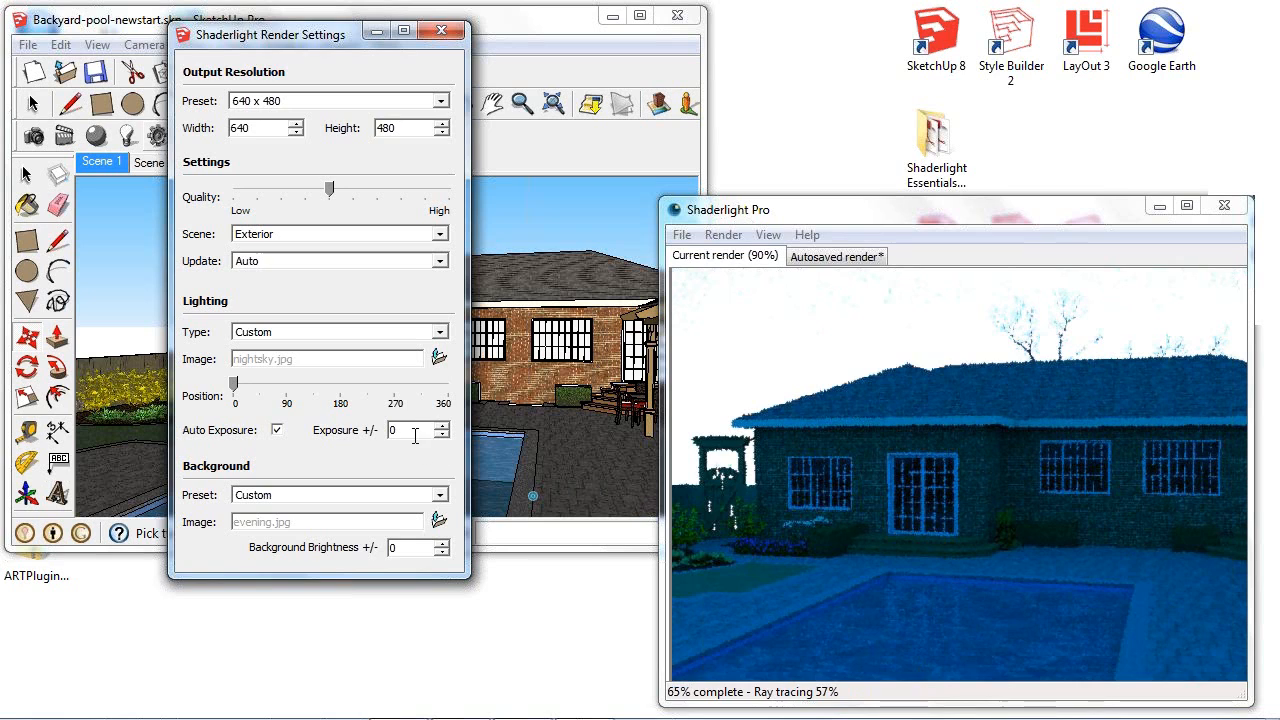
- Set the lighting exposure to -3 and the background brightness to -2
drag(422, 431, 382, 430)
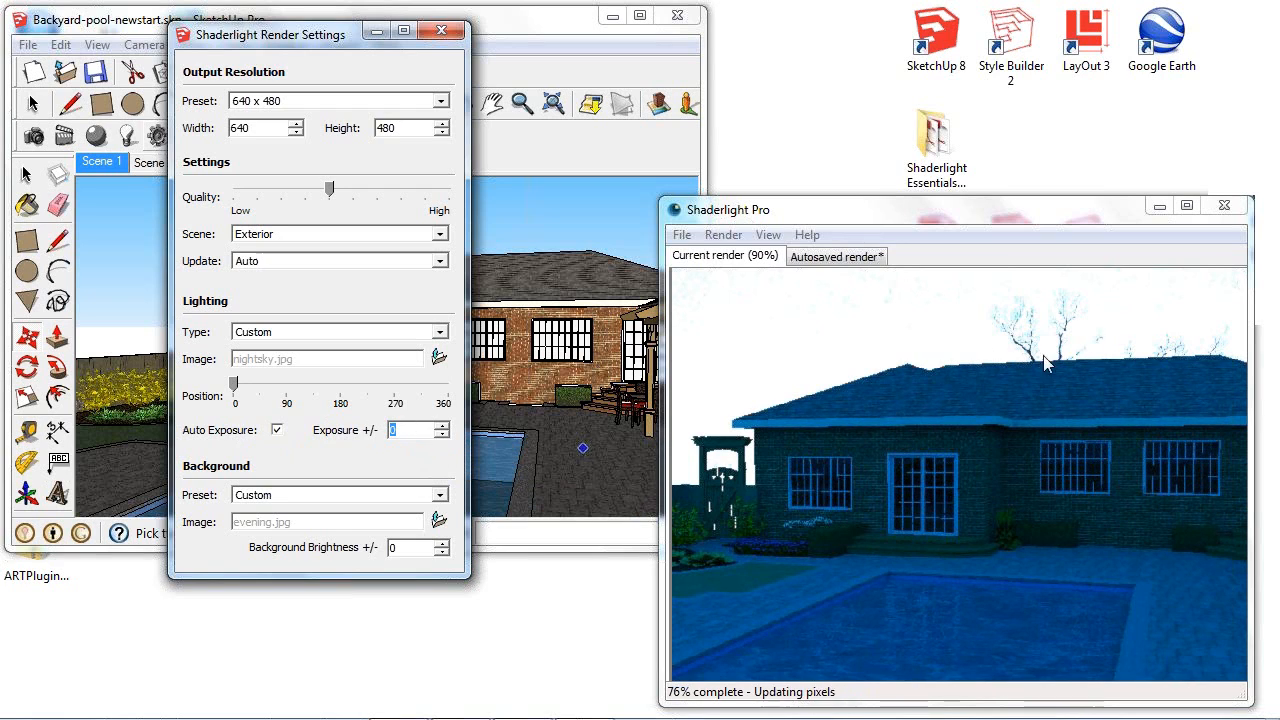
text(-3)
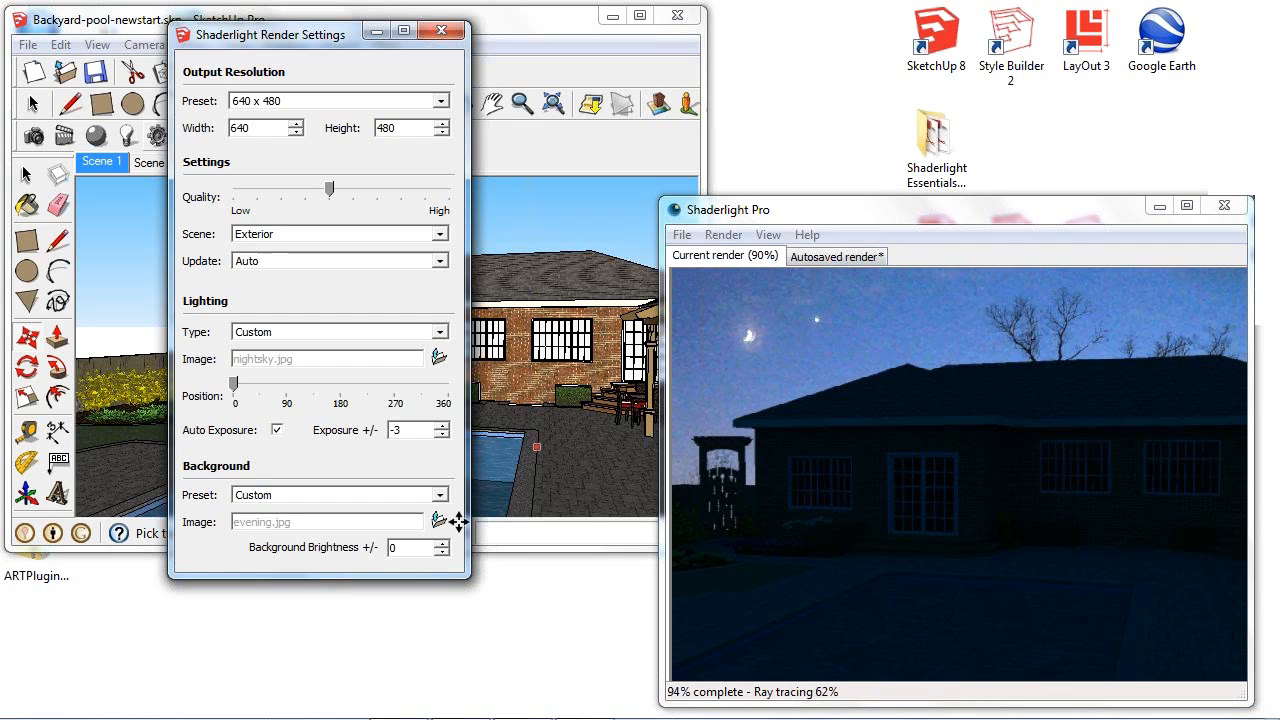
drag(428, 546, 328, 538)
text(-2)
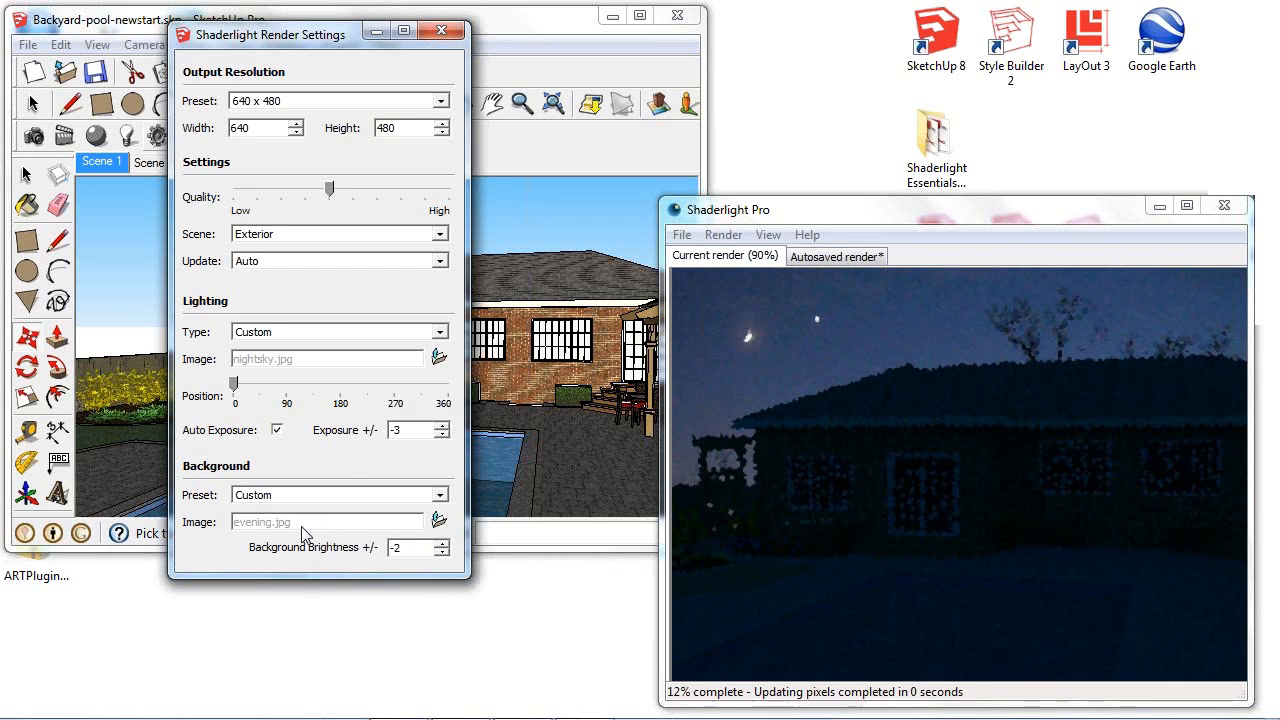
- Set the lighting exposure to -2 and close the Render Settings
drag(415, 430, 375, 430)
text(-2)
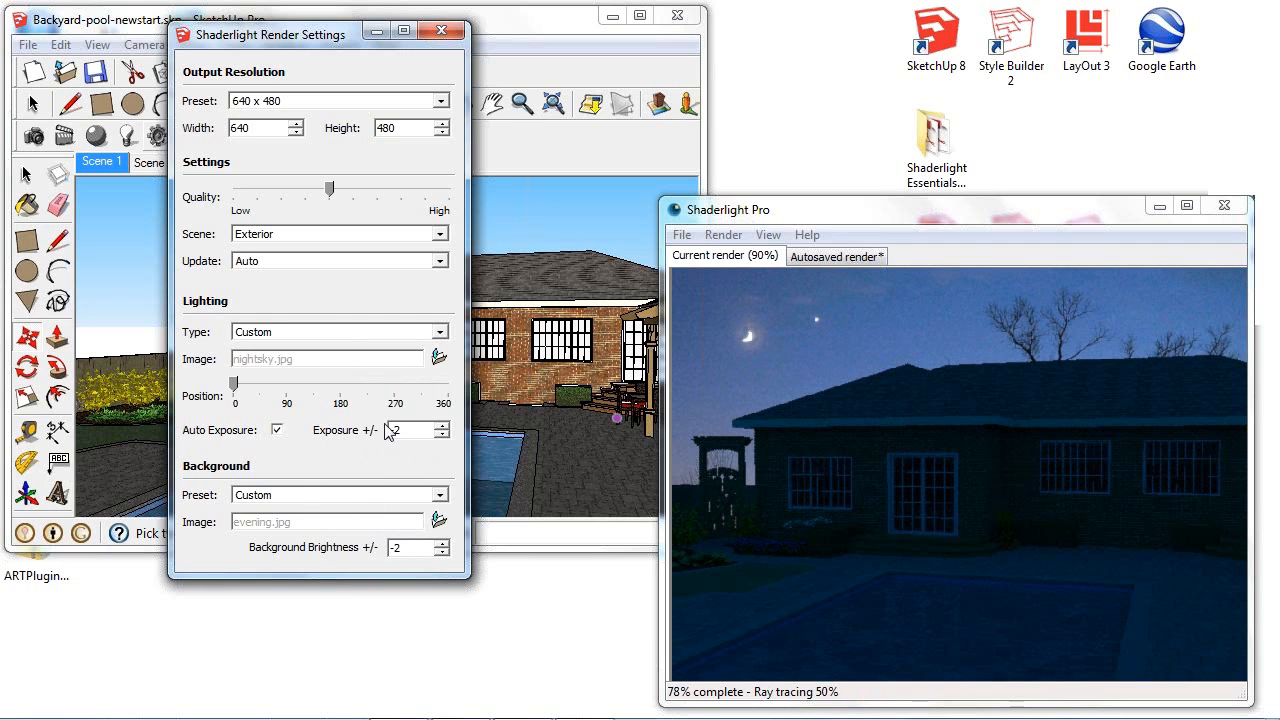
click(441, 30)
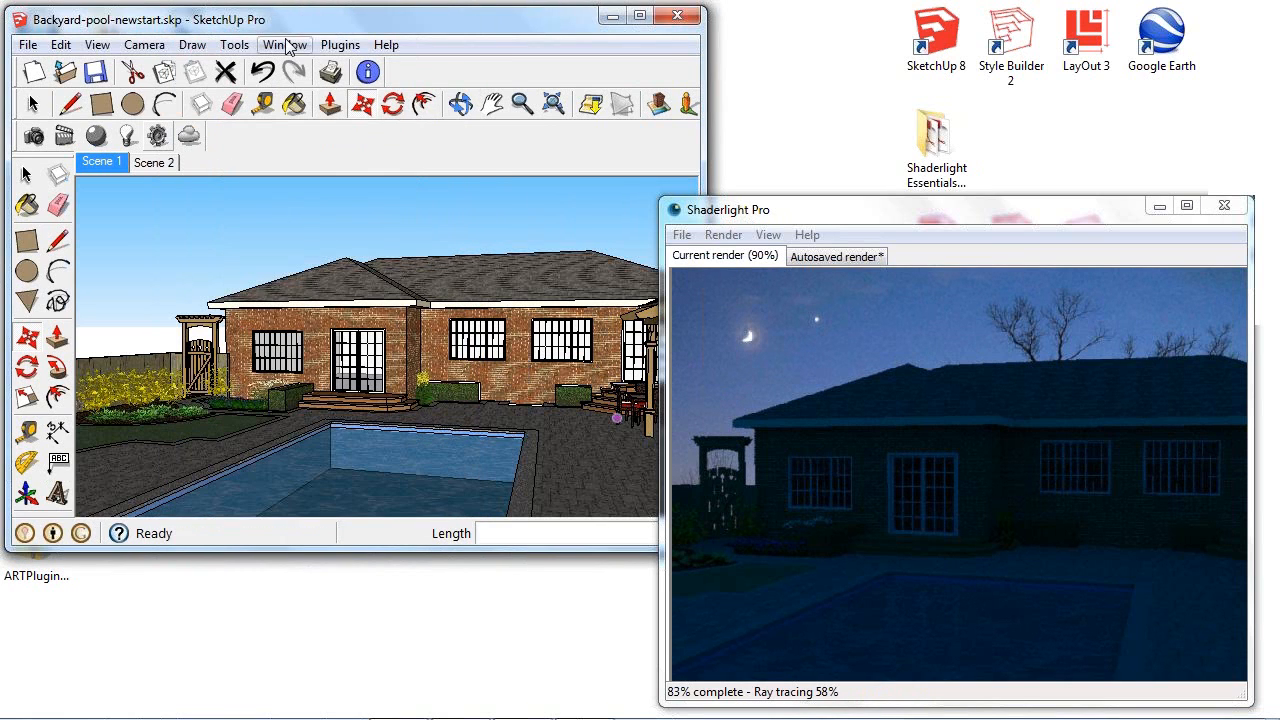
- Open the Components browser and go to the Visa Lighting Fixtures collection in the Shaderlight Library
click(286, 45)
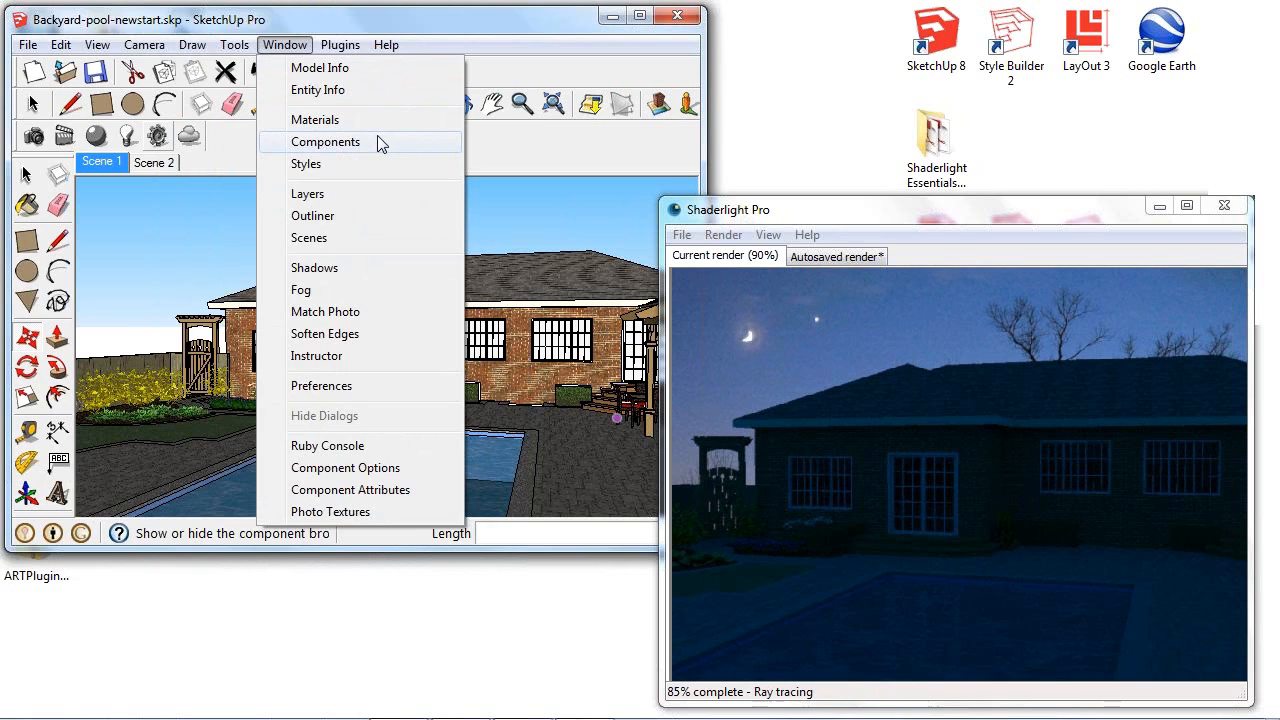
click(377, 140)
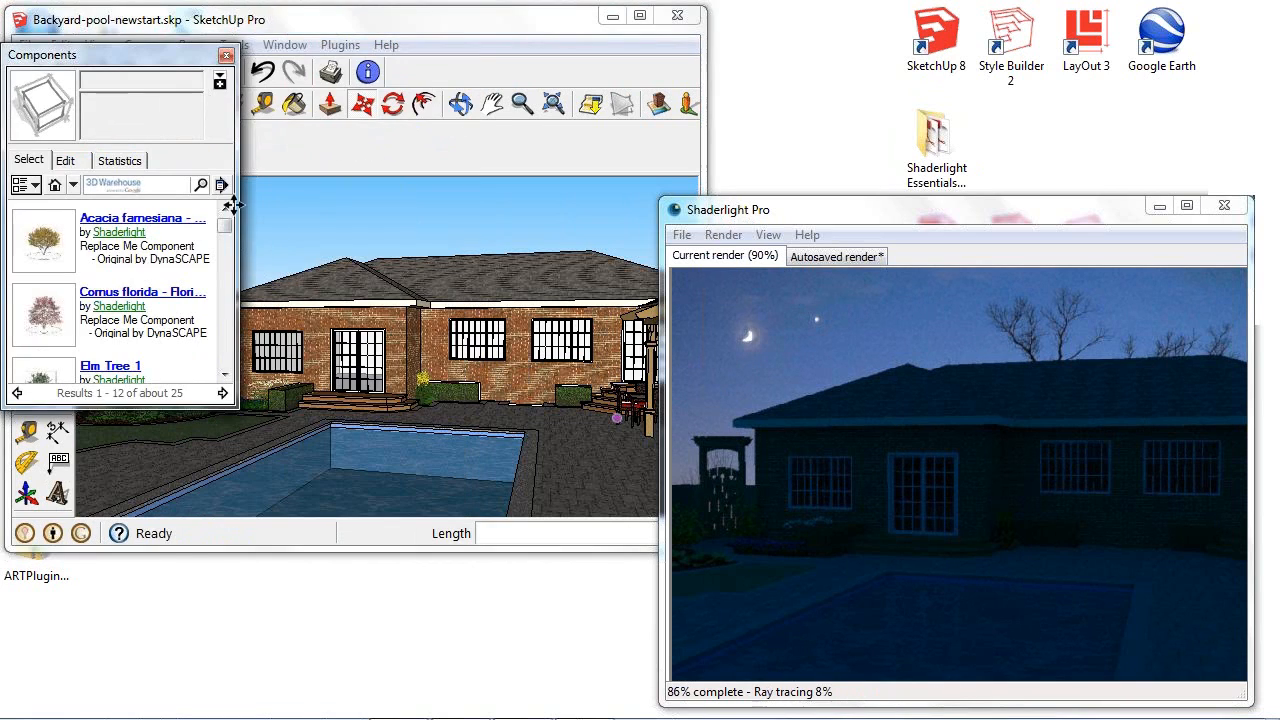
click(73, 185)
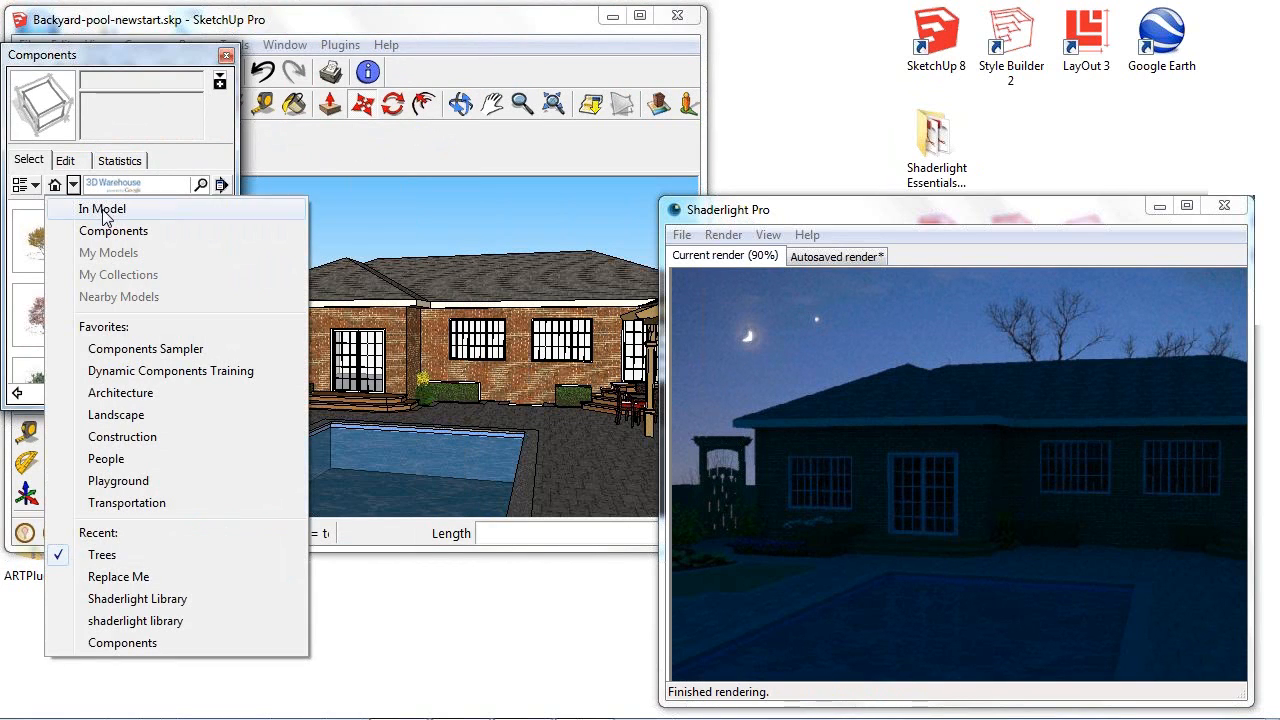
click(145, 605)
click(48, 250)
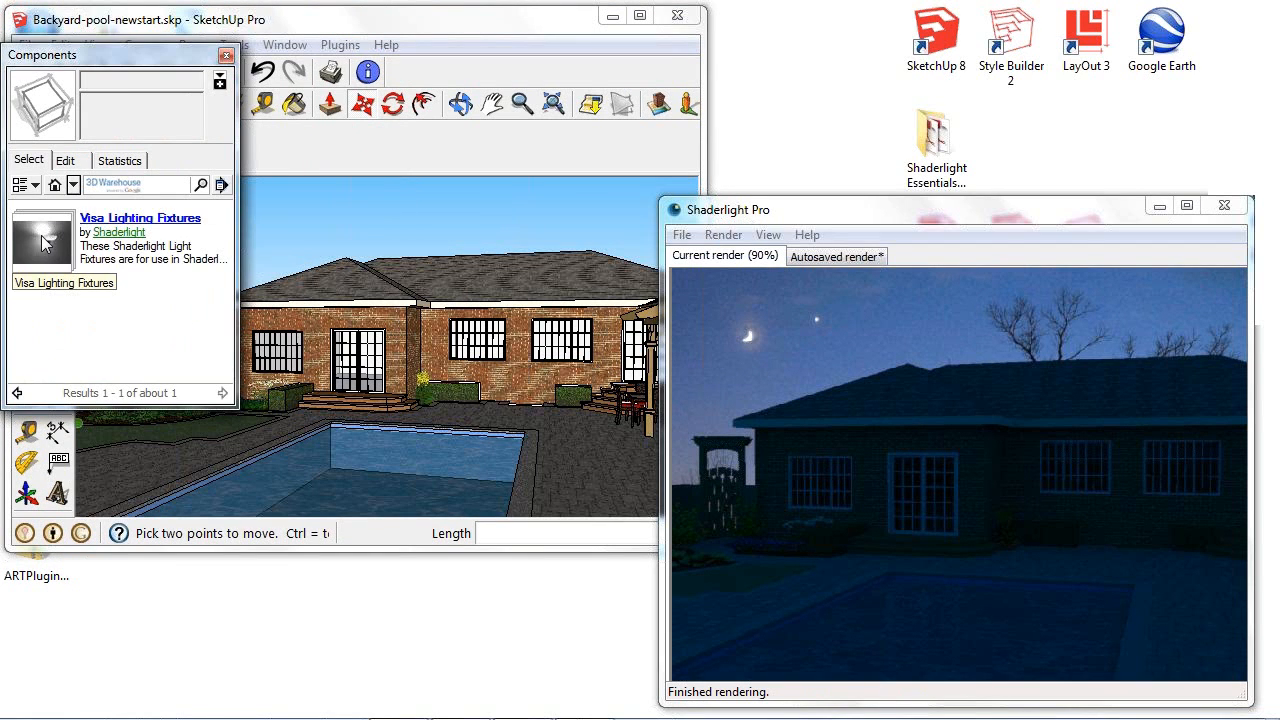
click(41, 235)
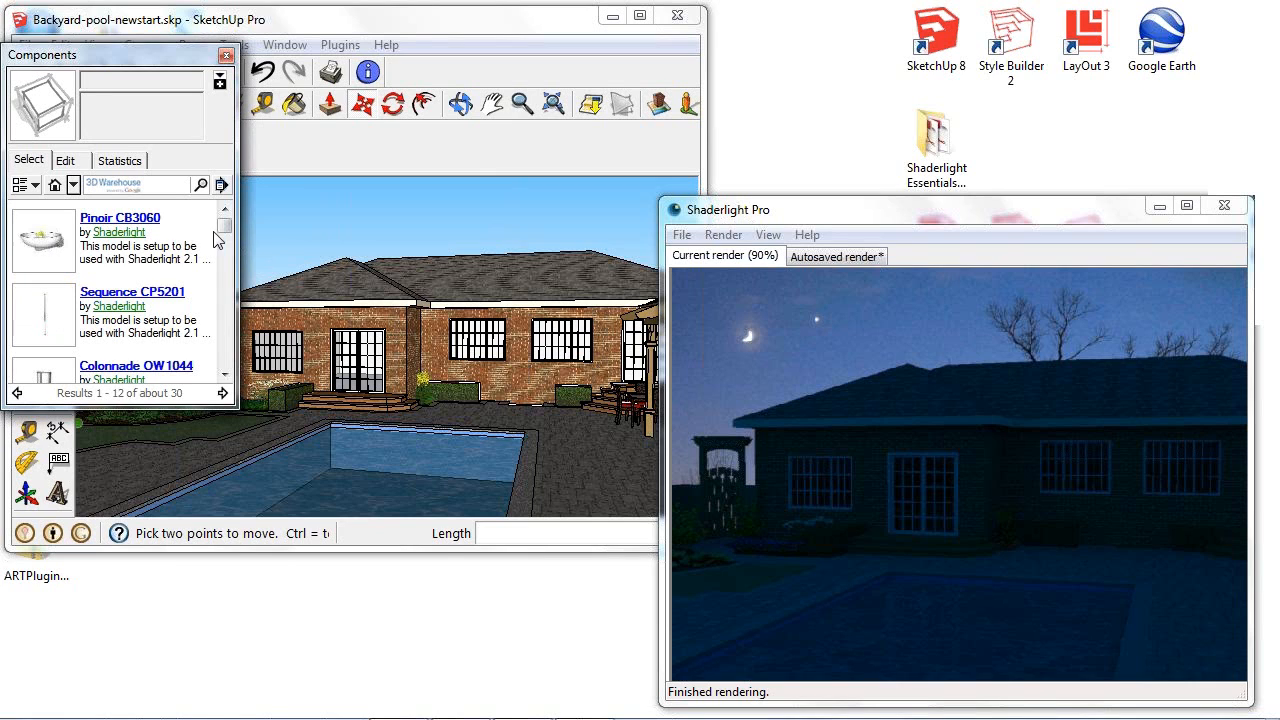
- Place a Colonnade OW1040 wall light from the component collection on the brick wall between the patio doors and the outer corner
drag(224, 233, 222, 262)
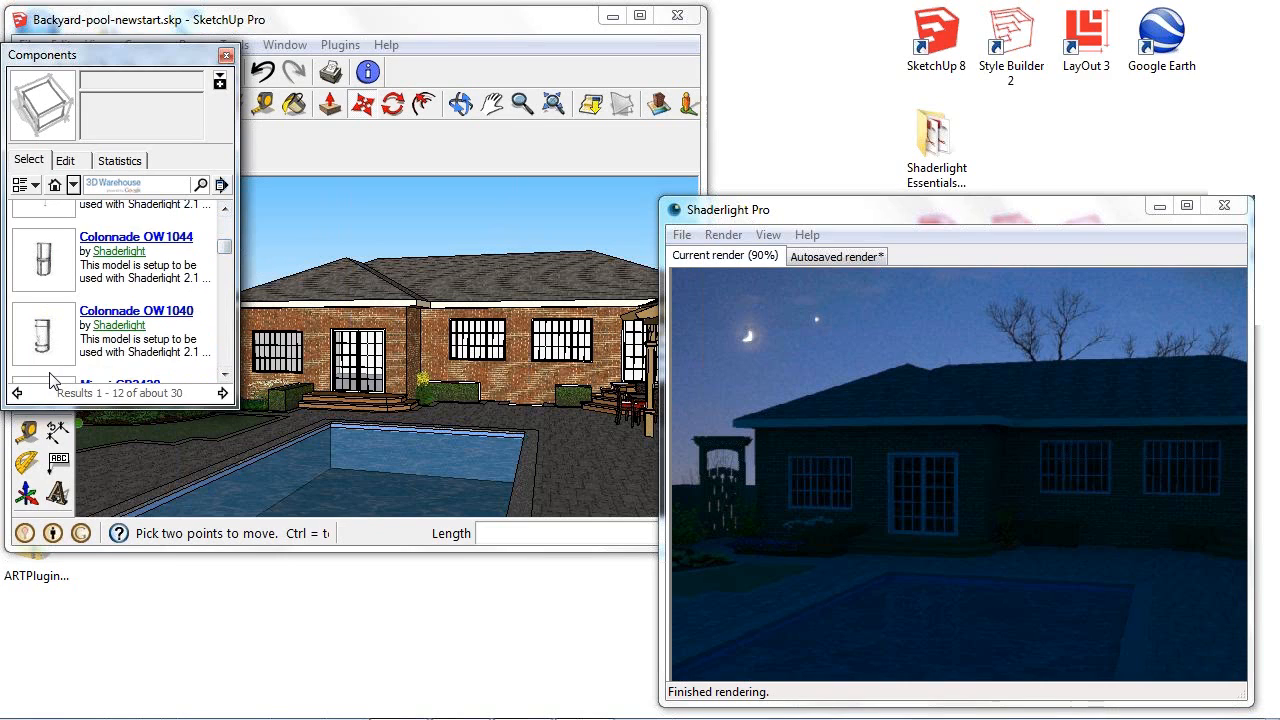
click(42, 332)
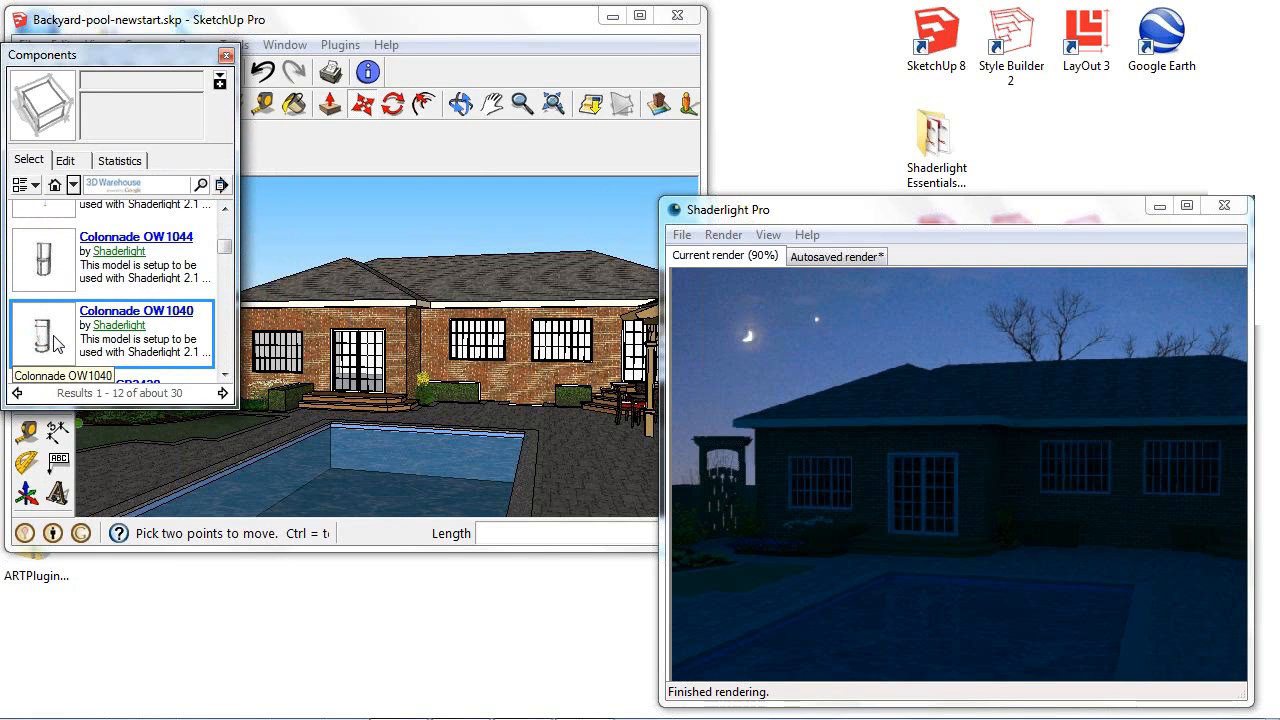
mouse_move(420, 329)
middle_down()
mouse_move(441, 345)
mouse_move(413, 347)
middle_up()
scroll(390, 336, up, 4)
scroll(390, 338, up, 5)
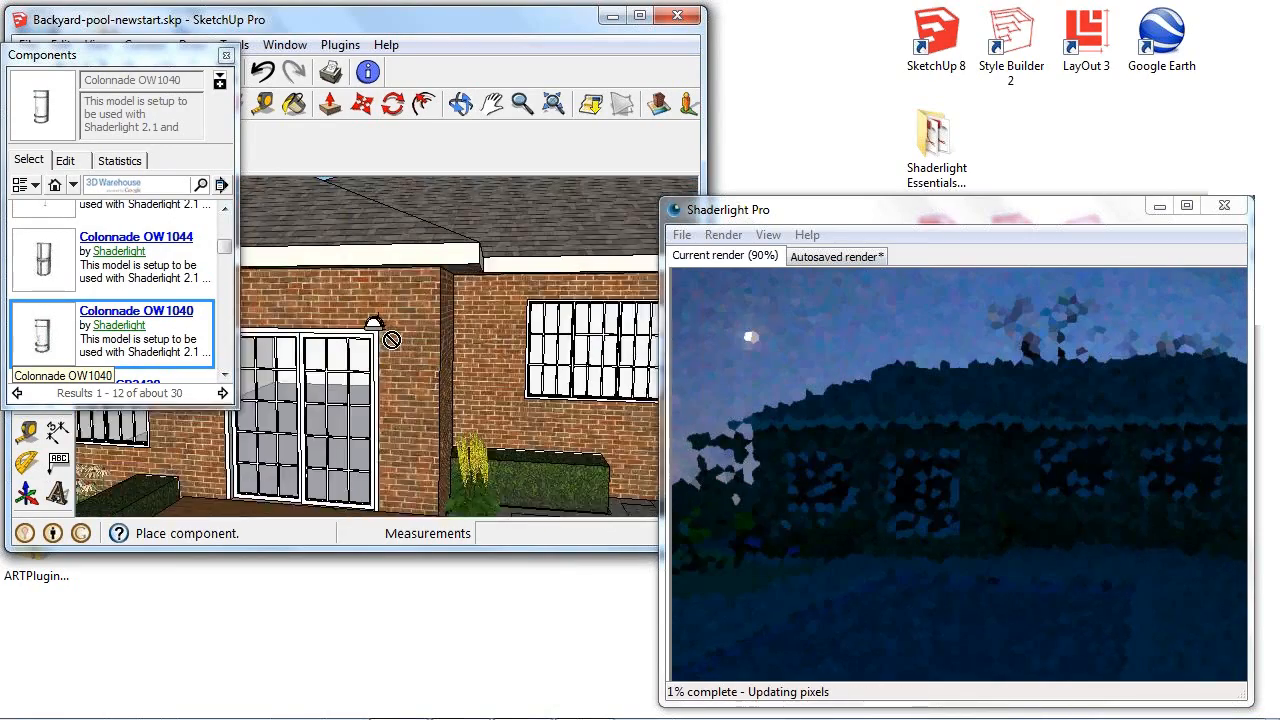
mouse_move(516, 346)
middle_down()
mouse_move(409, 346)
mouse_move(430, 318)
middle_up()
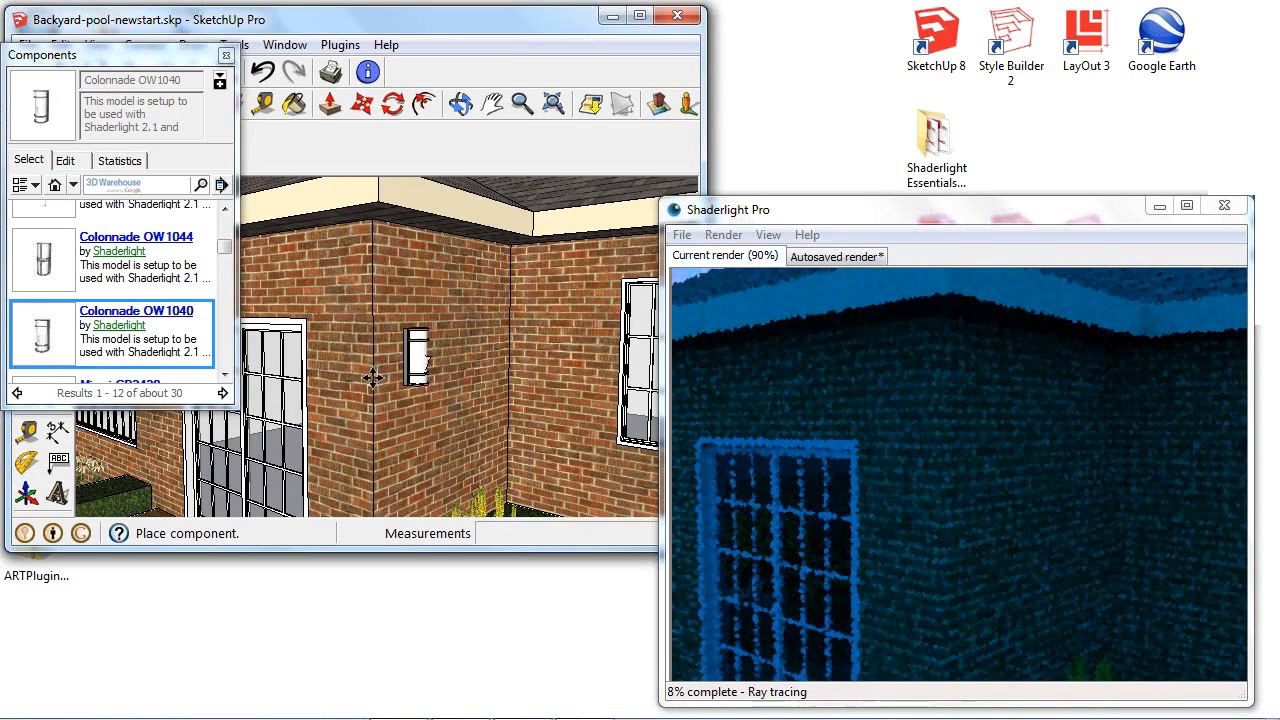
middle_drag(424, 318, 467, 338)
click(428, 345)
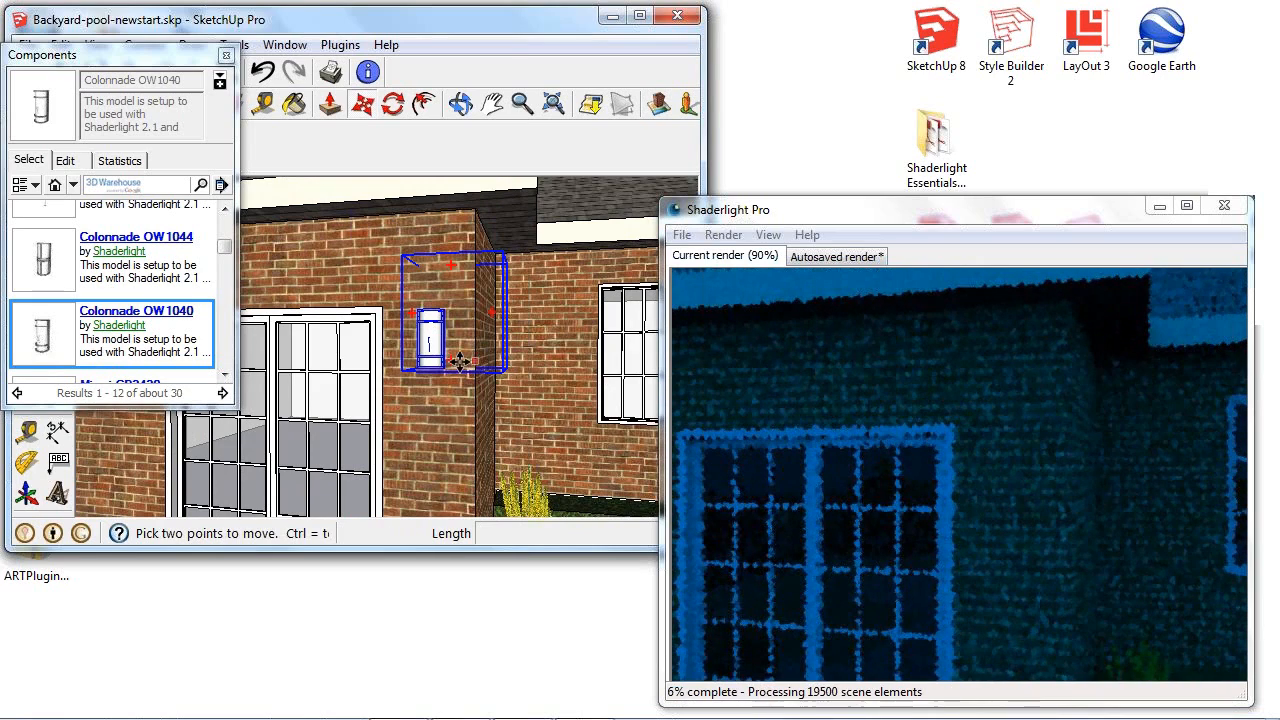
- Place a second Colonnade OW1040 light on the recessed brick wall beside the window and close the Components browser
click(123, 345)
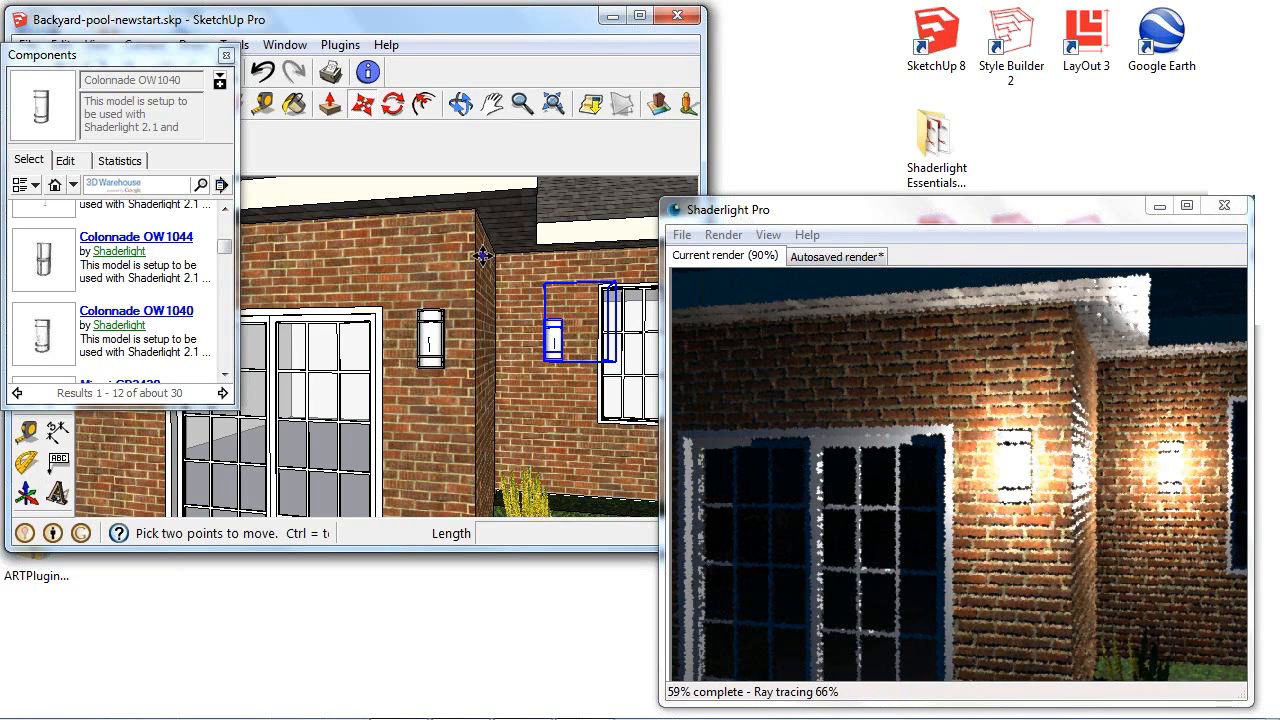
click(226, 54)
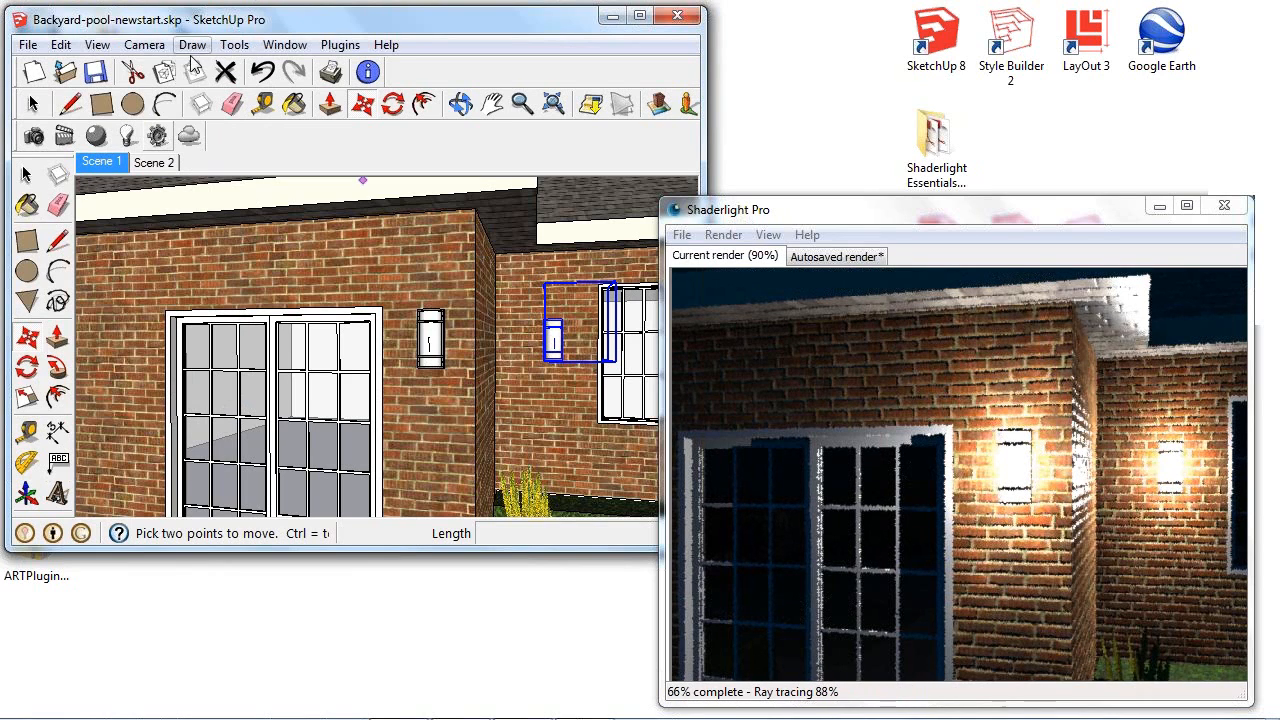
- Go to Scene 2 and place a Shaderlight point light on the ceiling of the interior room
click(165, 162)
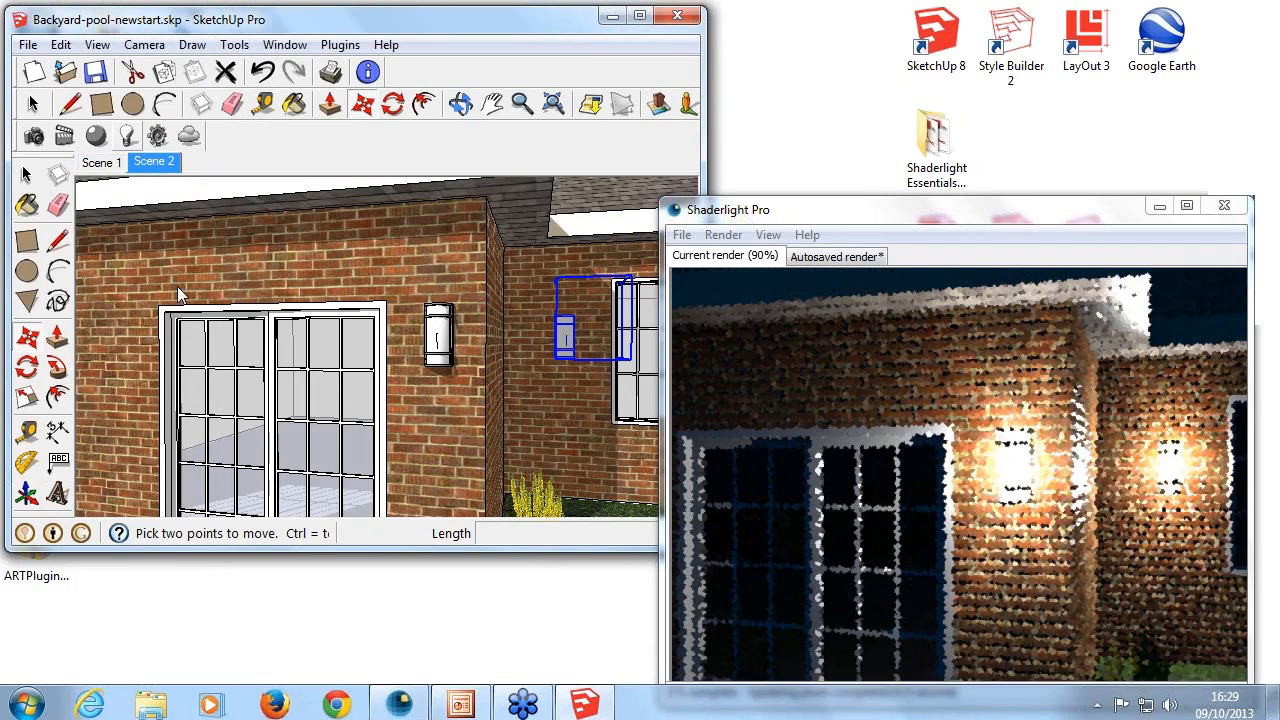
click(128, 136)
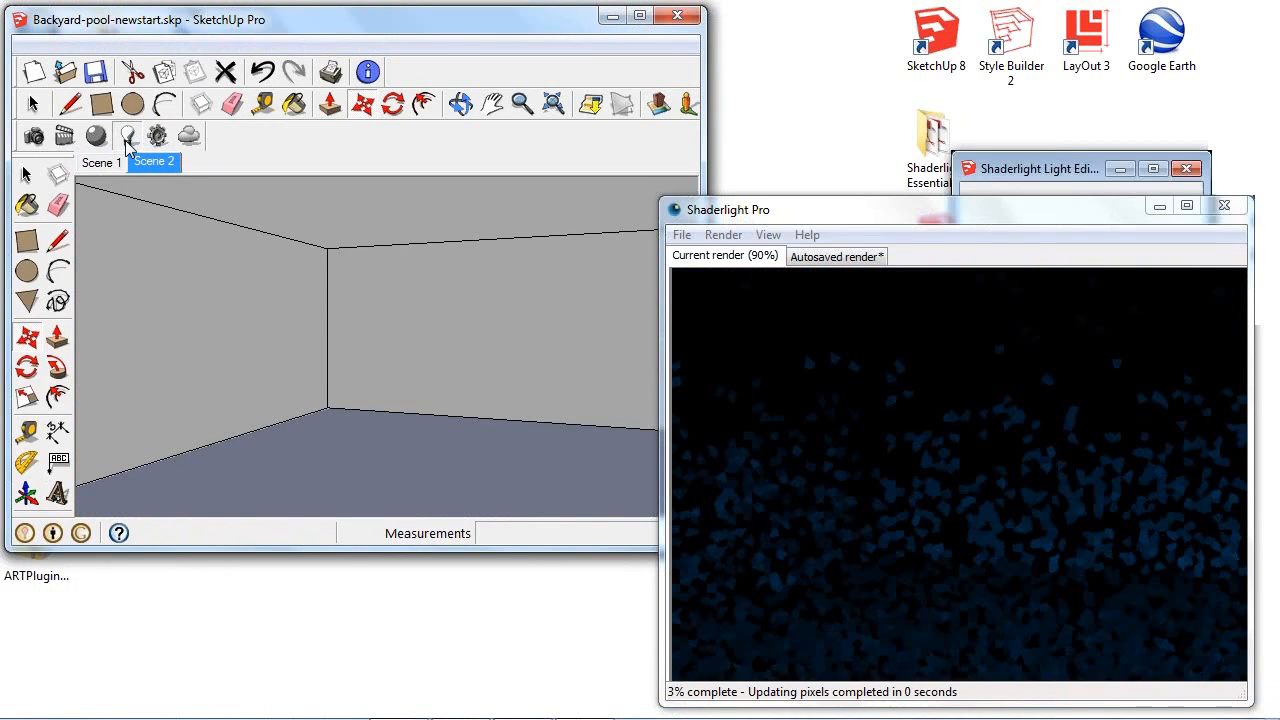
click(585, 266)
mouse_move(1004, 172)
mouse_down()
mouse_move(817, 77)
mouse_move(592, 62)
mouse_move(513, 71)
mouse_up()
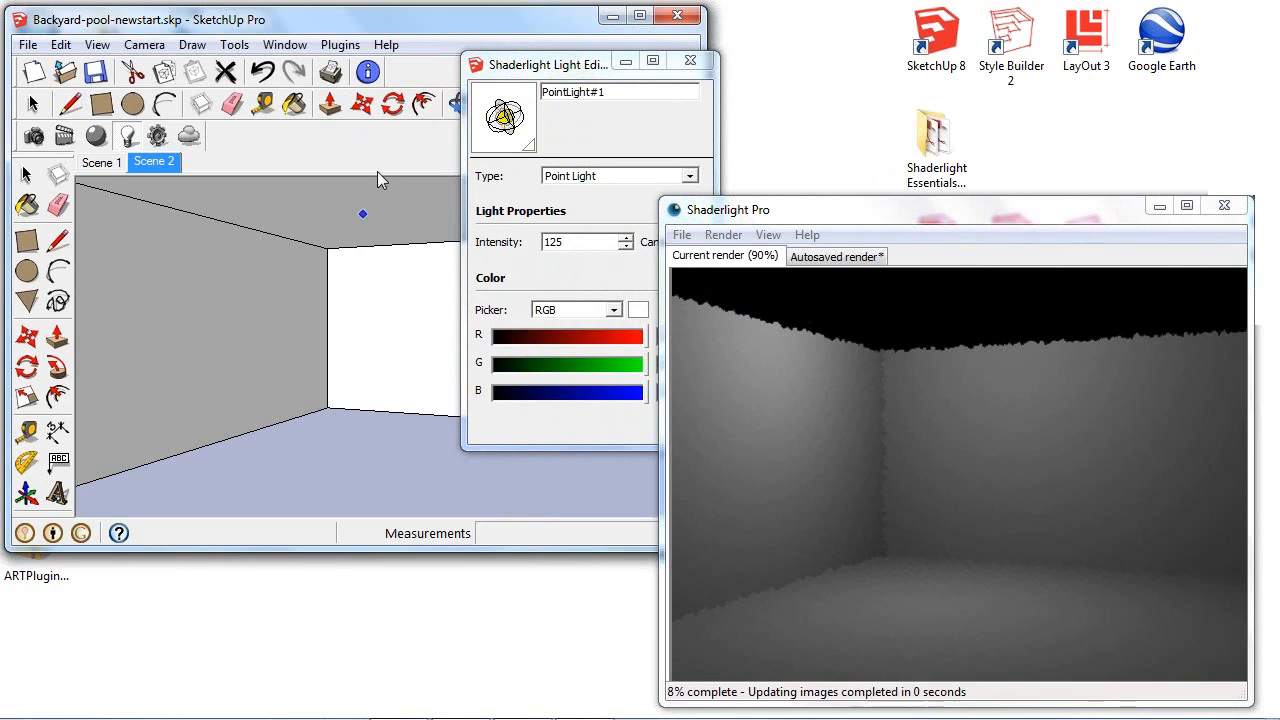
- Move the point light about 1' 3 1/2" straight down from the ceiling and return to Scene 1
click(400, 269)
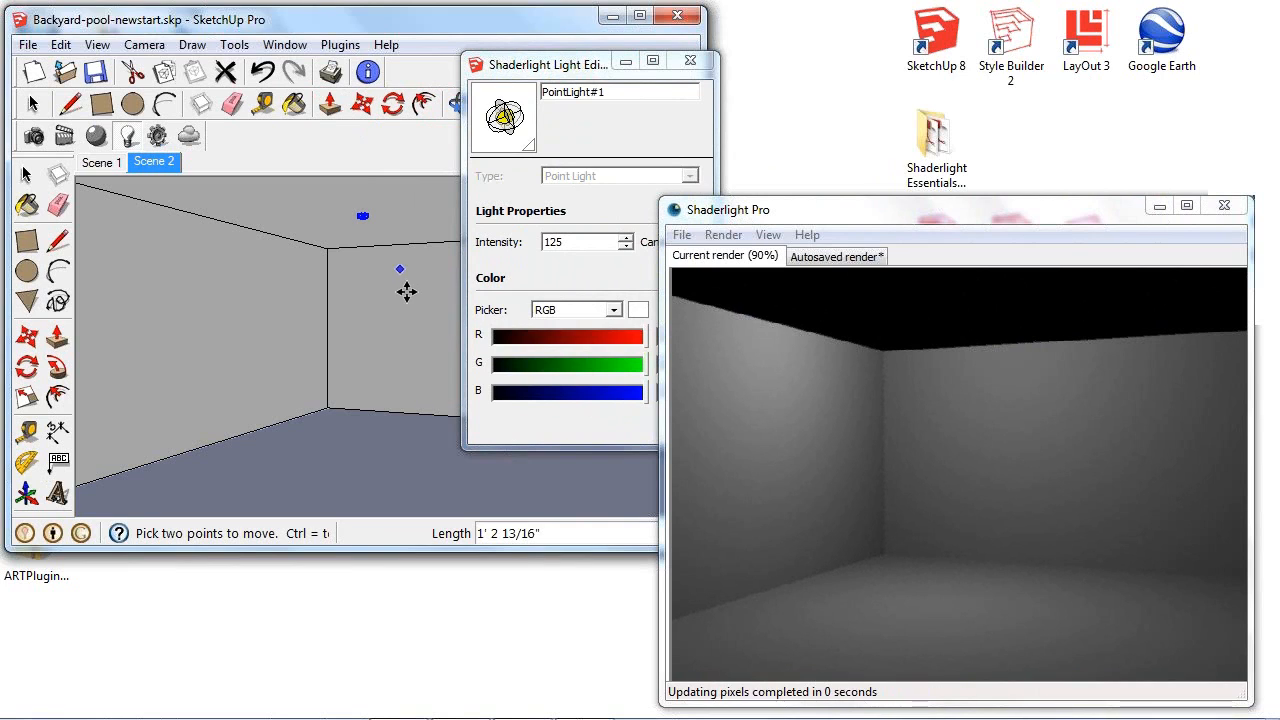
click(405, 289)
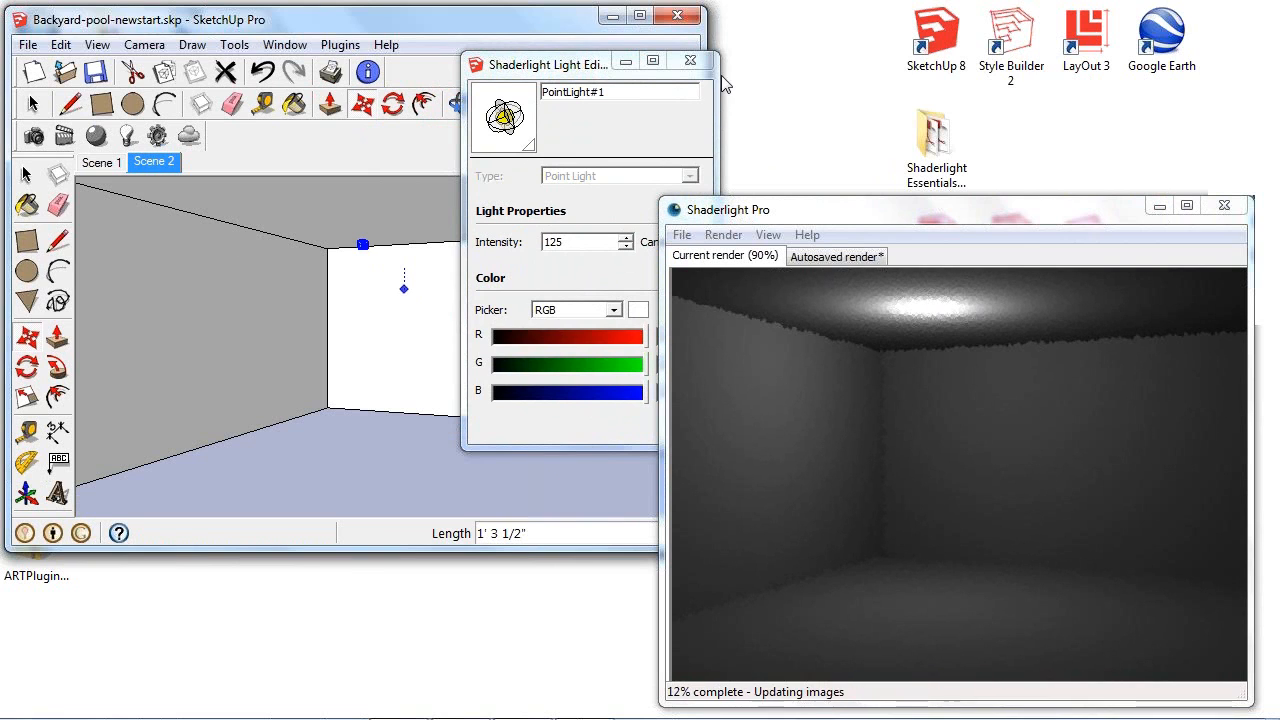
click(690, 61)
click(108, 166)
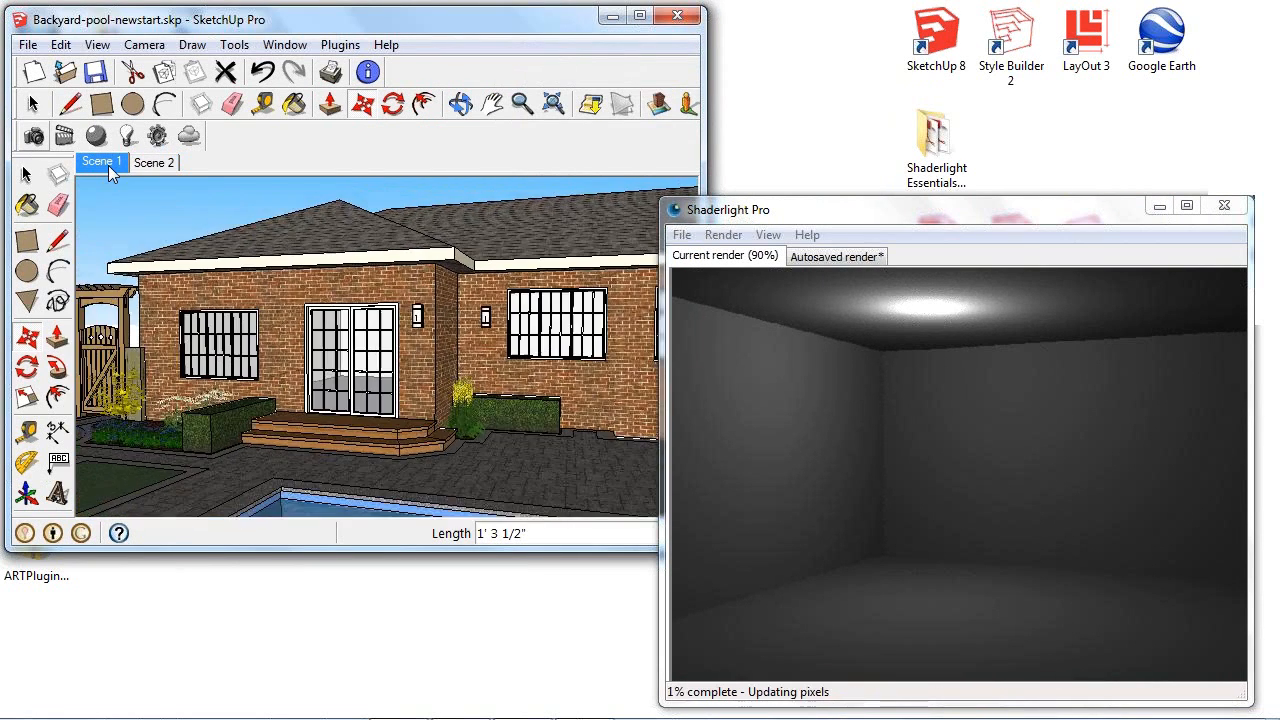